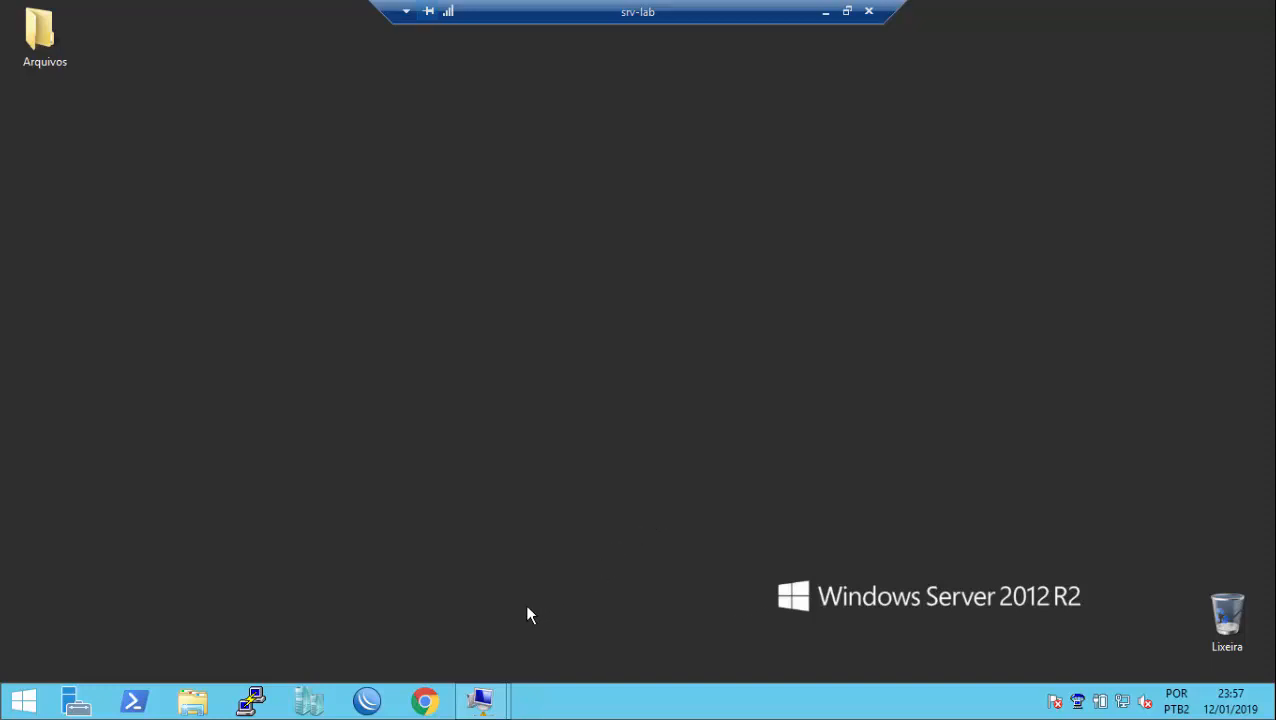
Step: Show taskbar thumbnails of the MAQUINA-BASE and WDS-01 virtual machine connection windows
{"action": "mouse_move", "coordinate": [481, 700]}
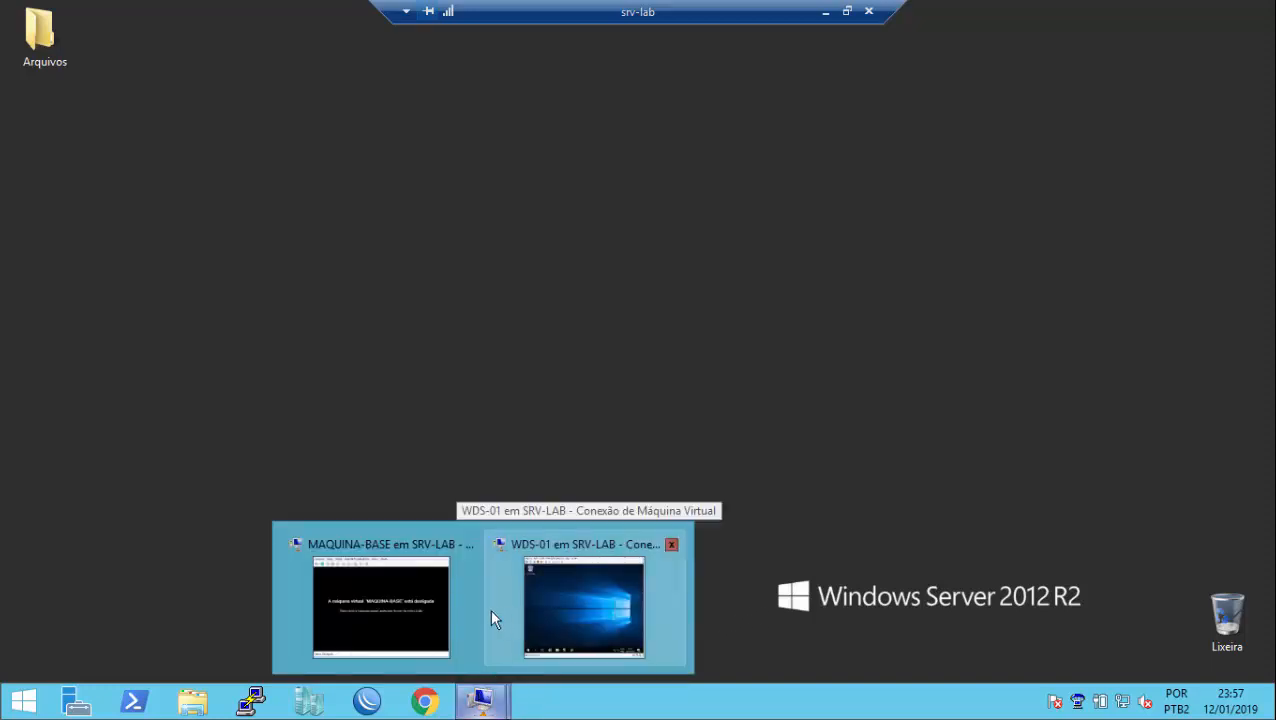
Step: Switch to the WDS-01 VM and review its computer system properties
{"action": "left_click", "coordinate": [555, 606]}
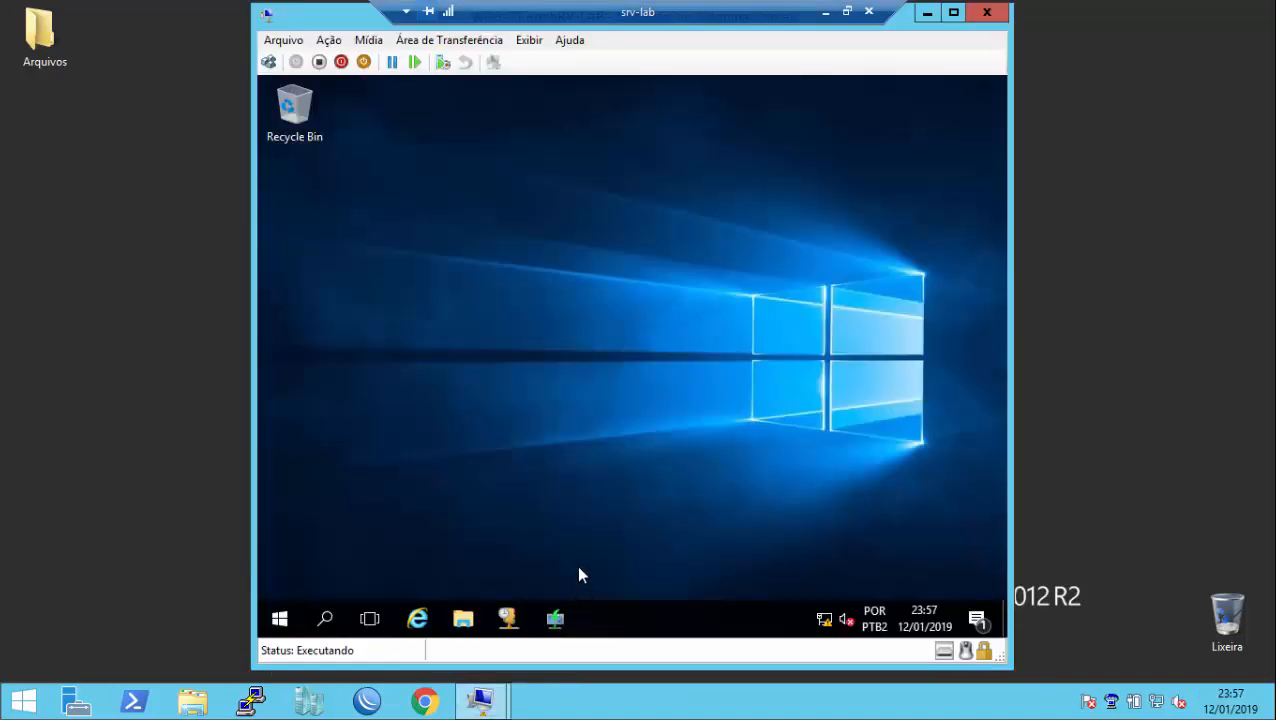
{"action": "left_click", "coordinate": [281, 618]}
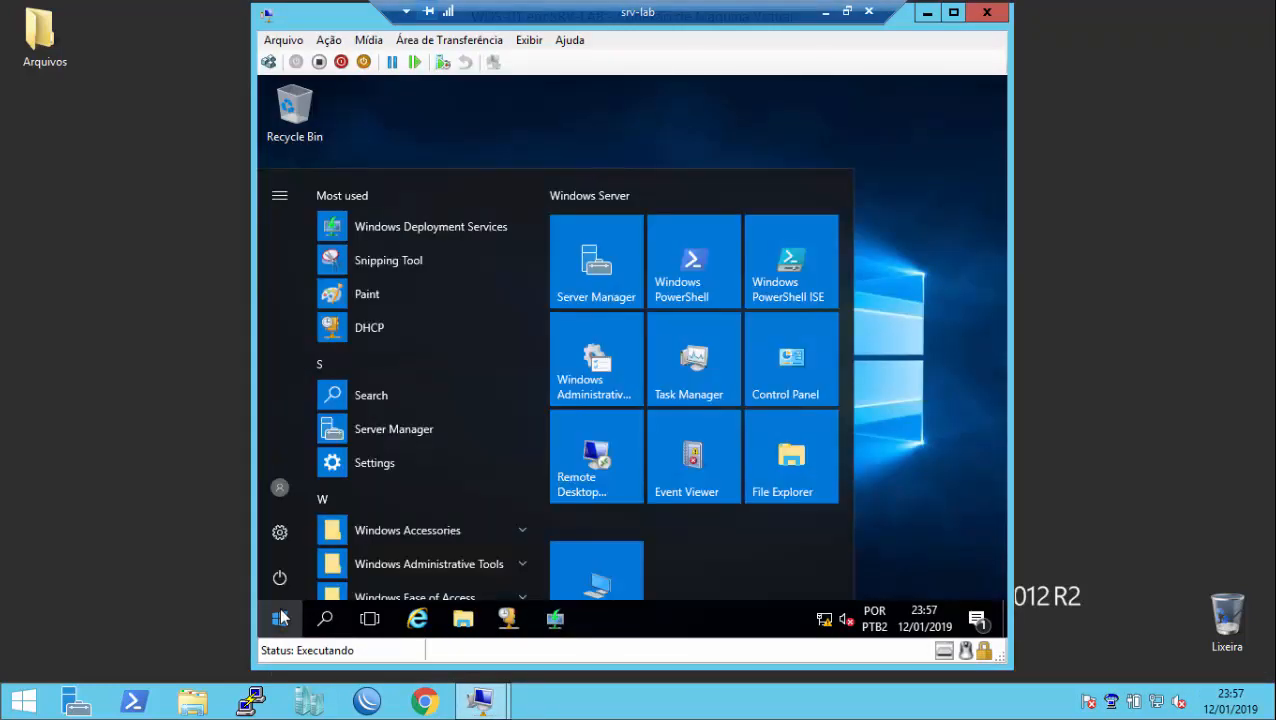
{"action": "right_click", "coordinate": [573, 559]}
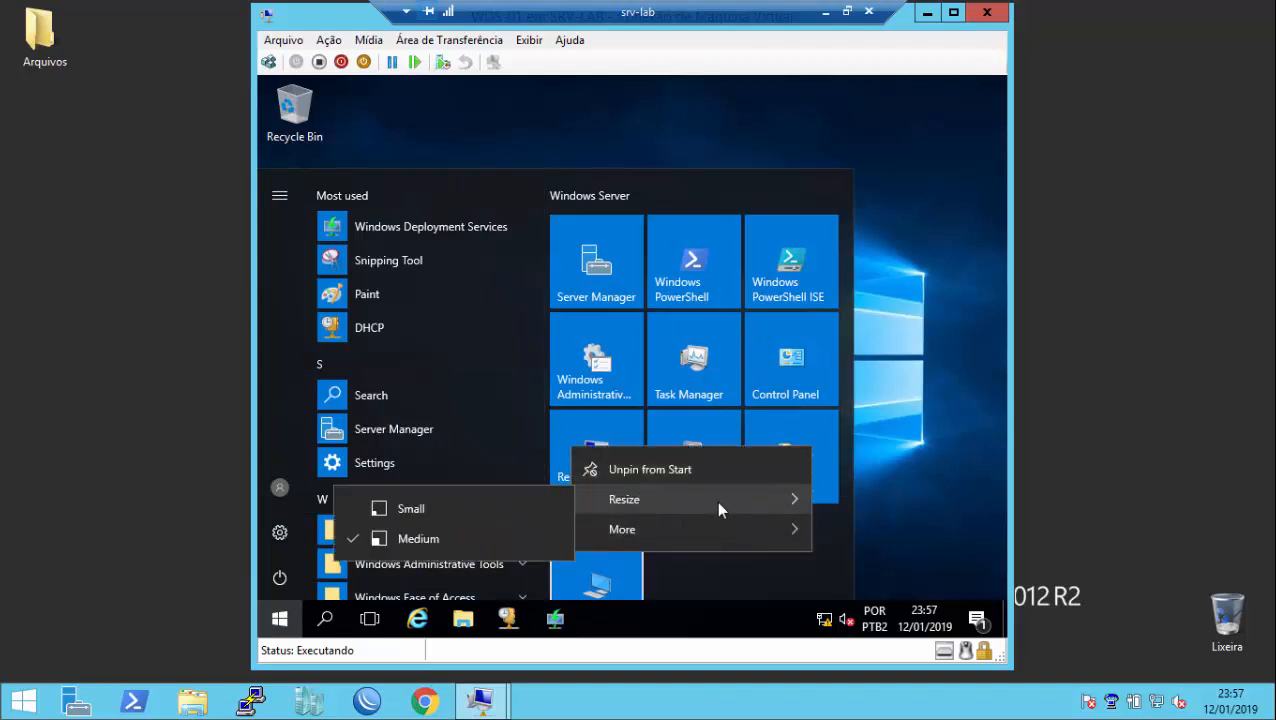
{"action": "mouse_move", "coordinate": [716, 540]}
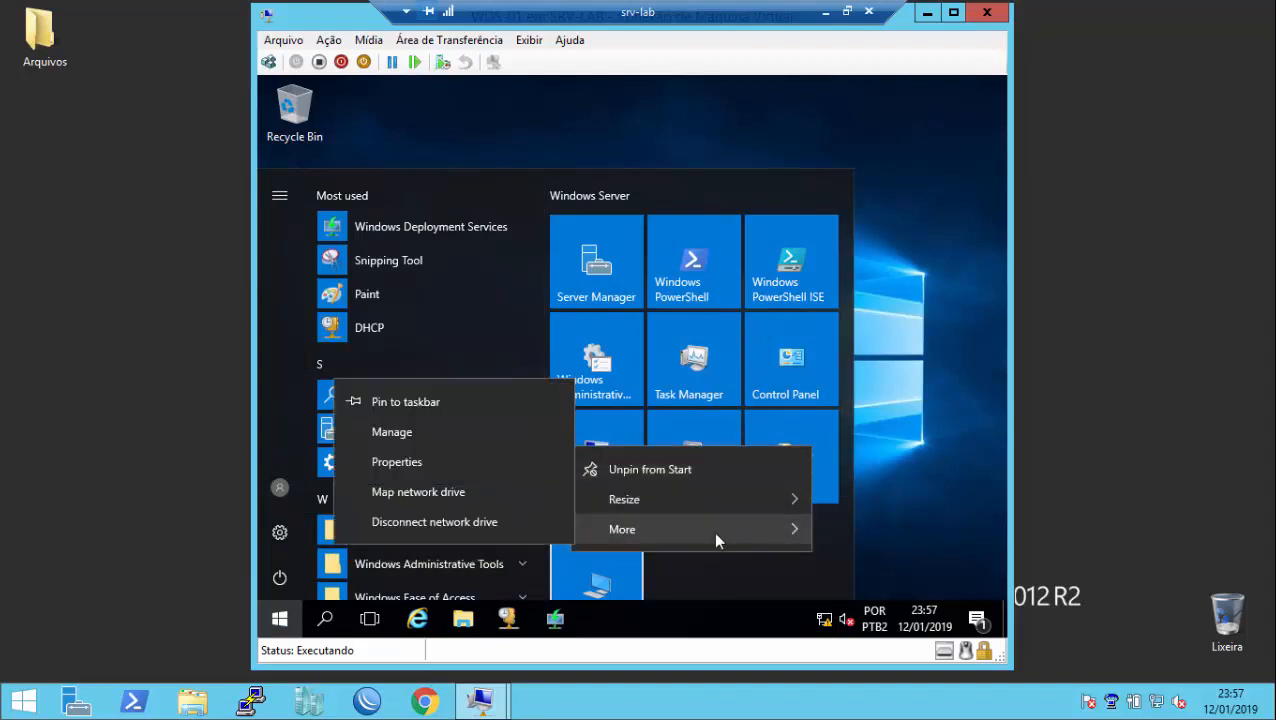
{"action": "left_click", "coordinate": [492, 480]}
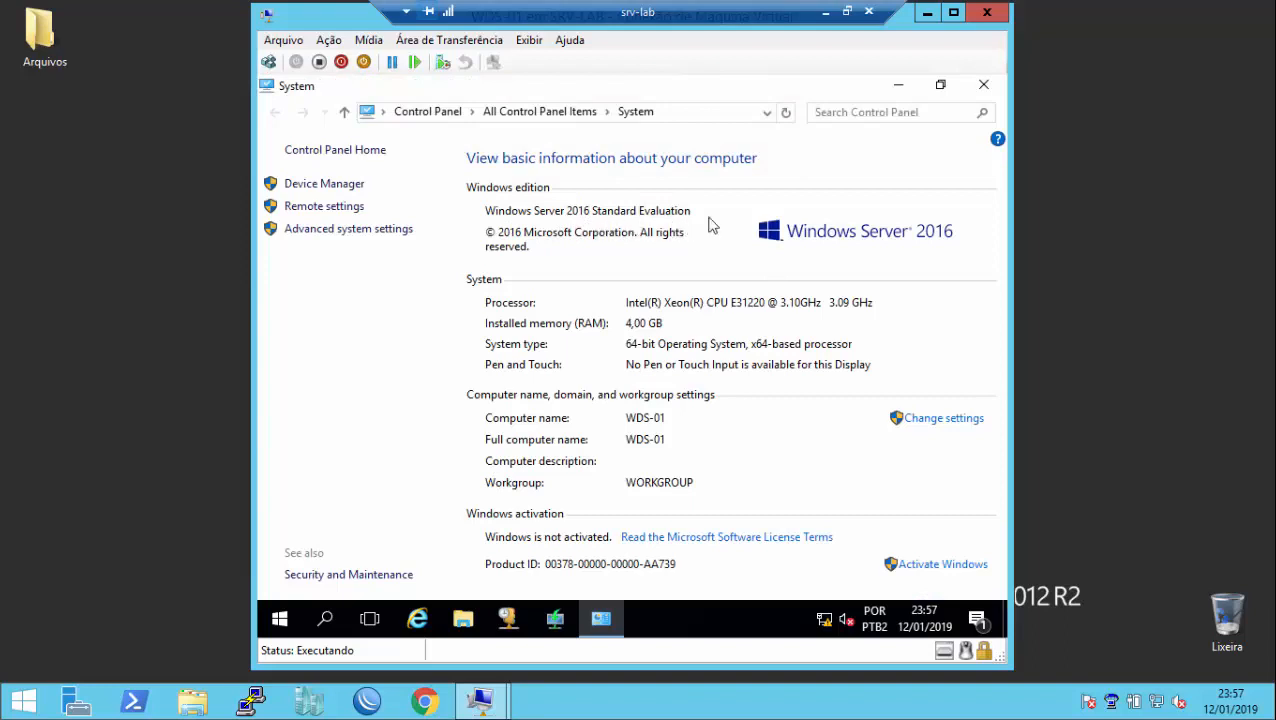
{"action": "left_click", "coordinate": [984, 88]}
Step: Open and close the WDS console, then open the DHCP console maximized
{"action": "left_click", "coordinate": [555, 618]}
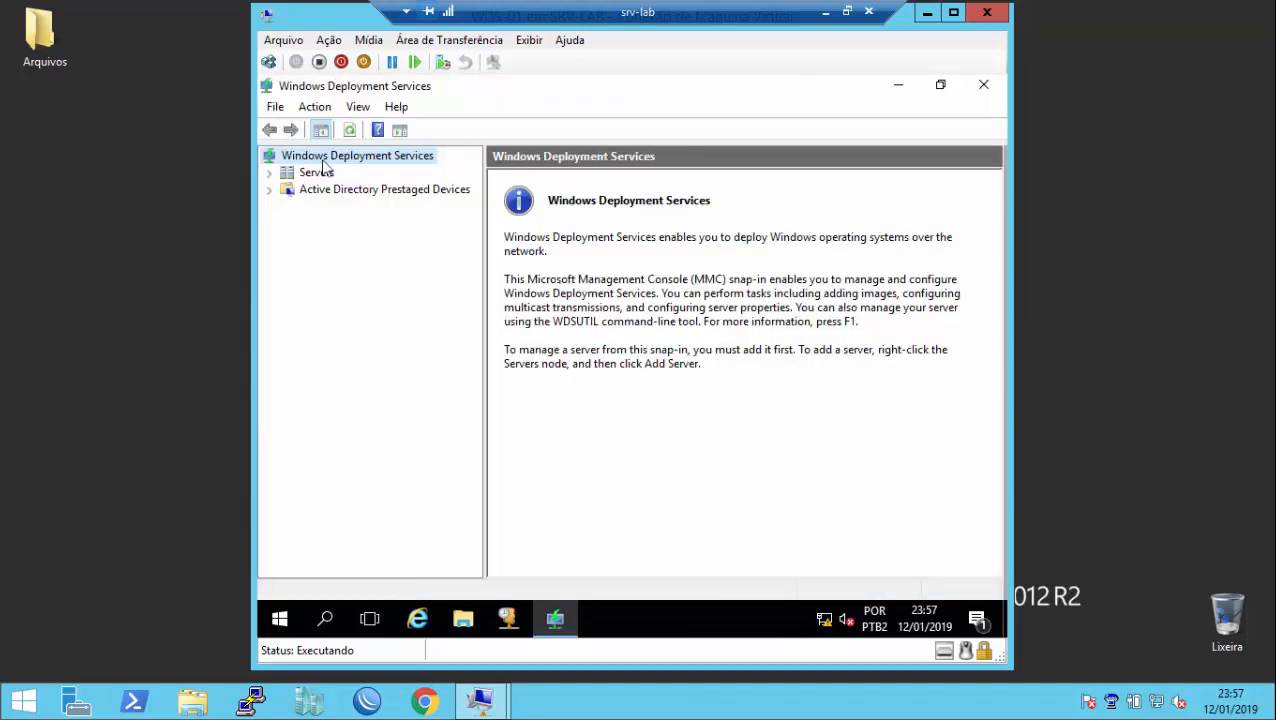
{"action": "left_click", "coordinate": [983, 86]}
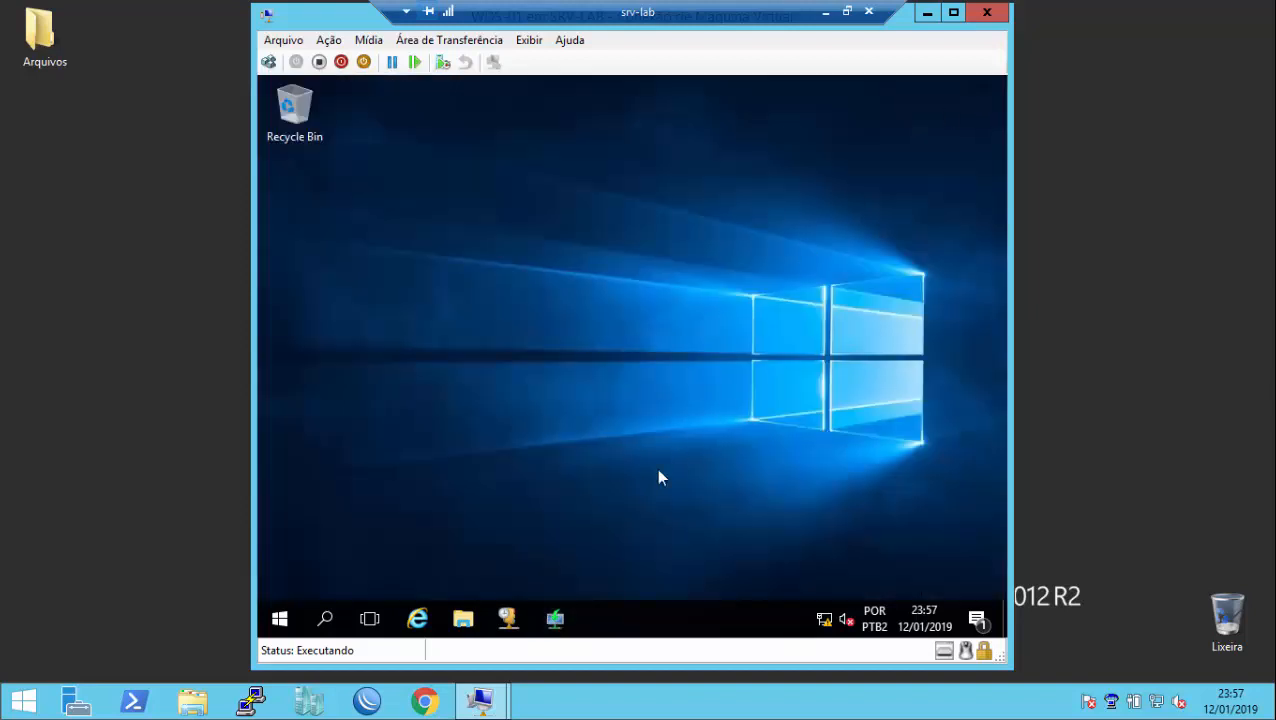
{"action": "left_click", "coordinate": [509, 621]}
{"action": "left_click", "coordinate": [810, 151]}
Step: Check that the WDS-01 network adapter uses the INTERNO switch, cancelling without changes
{"action": "left_click", "coordinate": [287, 43]}
{"action": "left_click", "coordinate": [287, 45]}
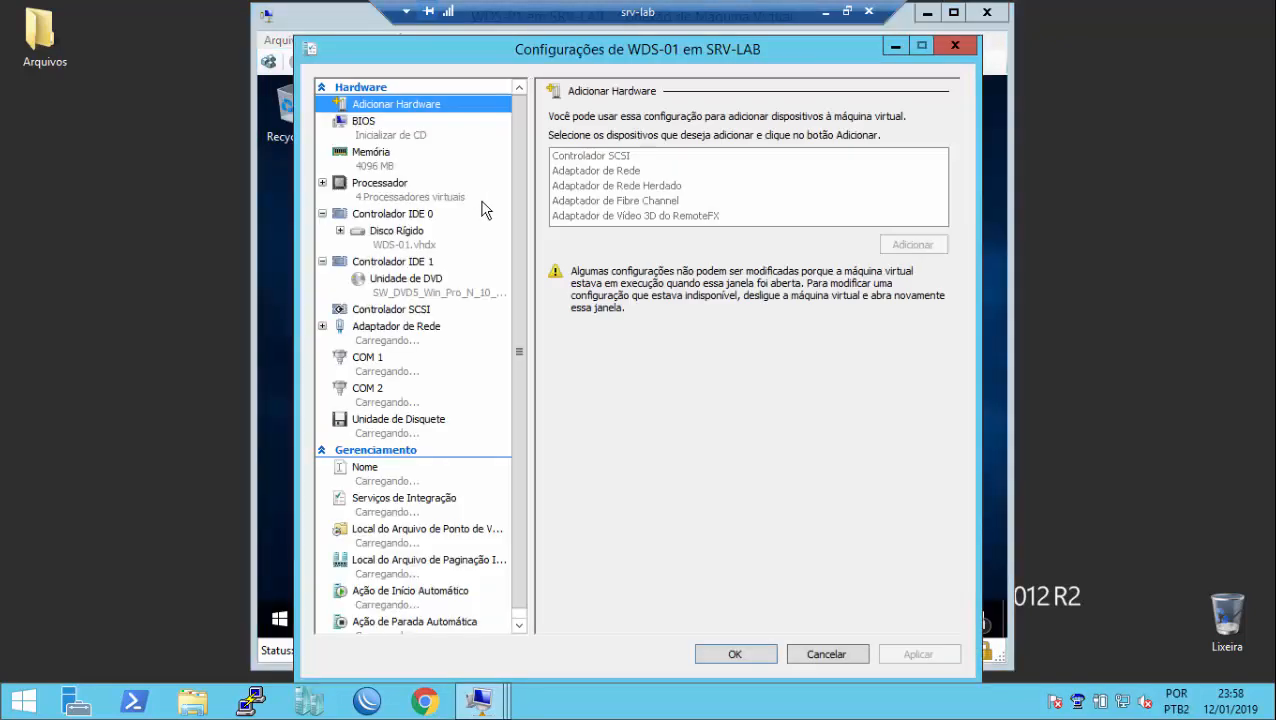
{"action": "left_click", "coordinate": [412, 338]}
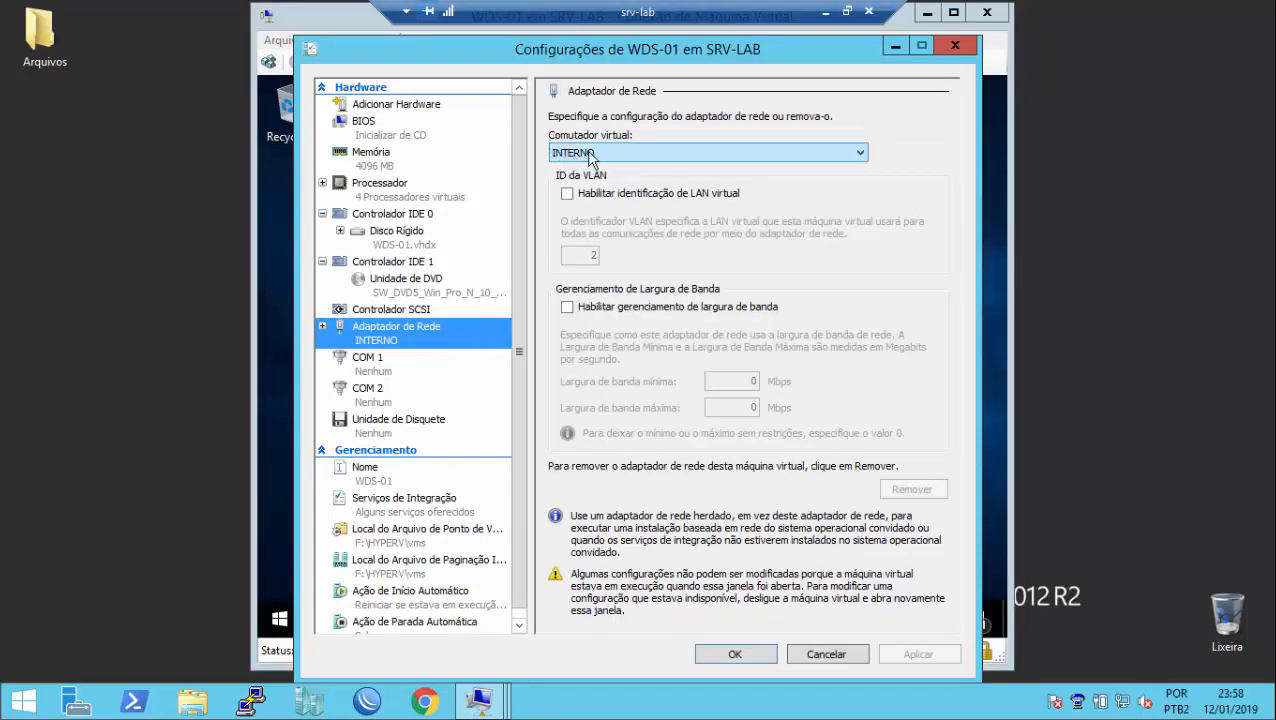
{"action": "left_click", "coordinate": [955, 45]}
Step: Confirm MAQUINA-BASE's network adapter is on INTERNO, then minimize the other VM window
{"action": "mouse_move", "coordinate": [481, 700]}
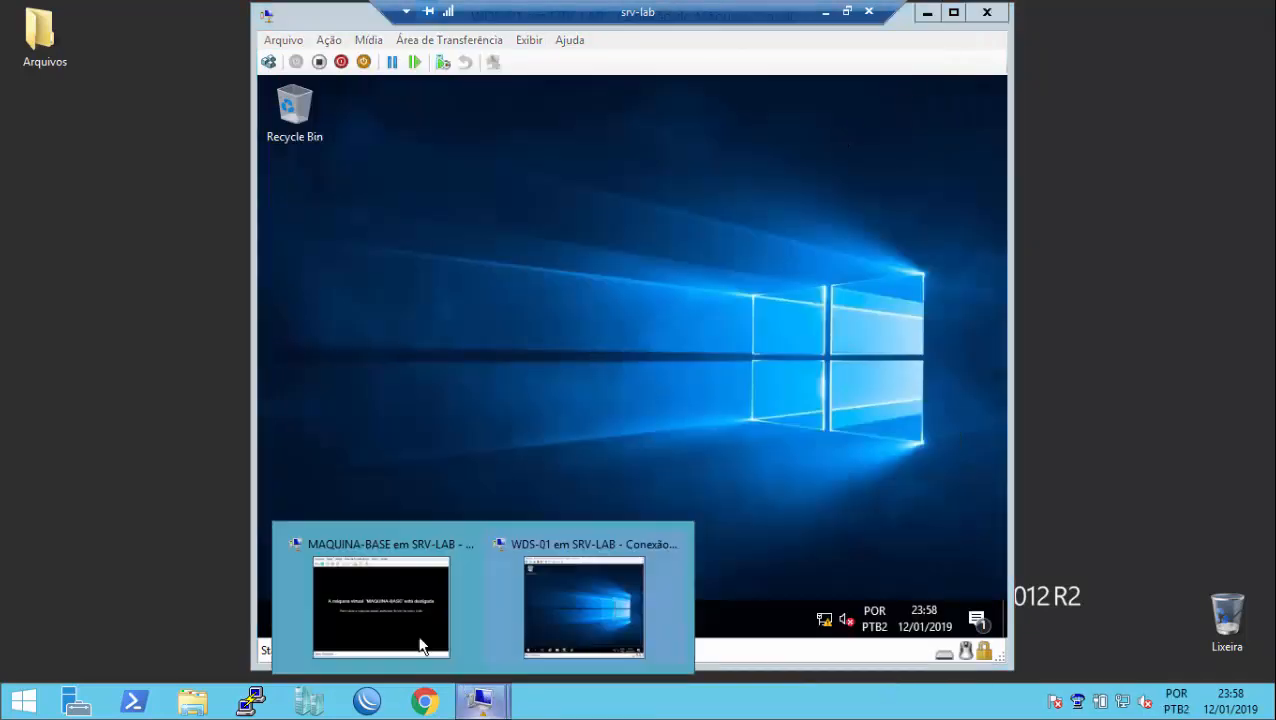
{"action": "left_click", "coordinate": [423, 640]}
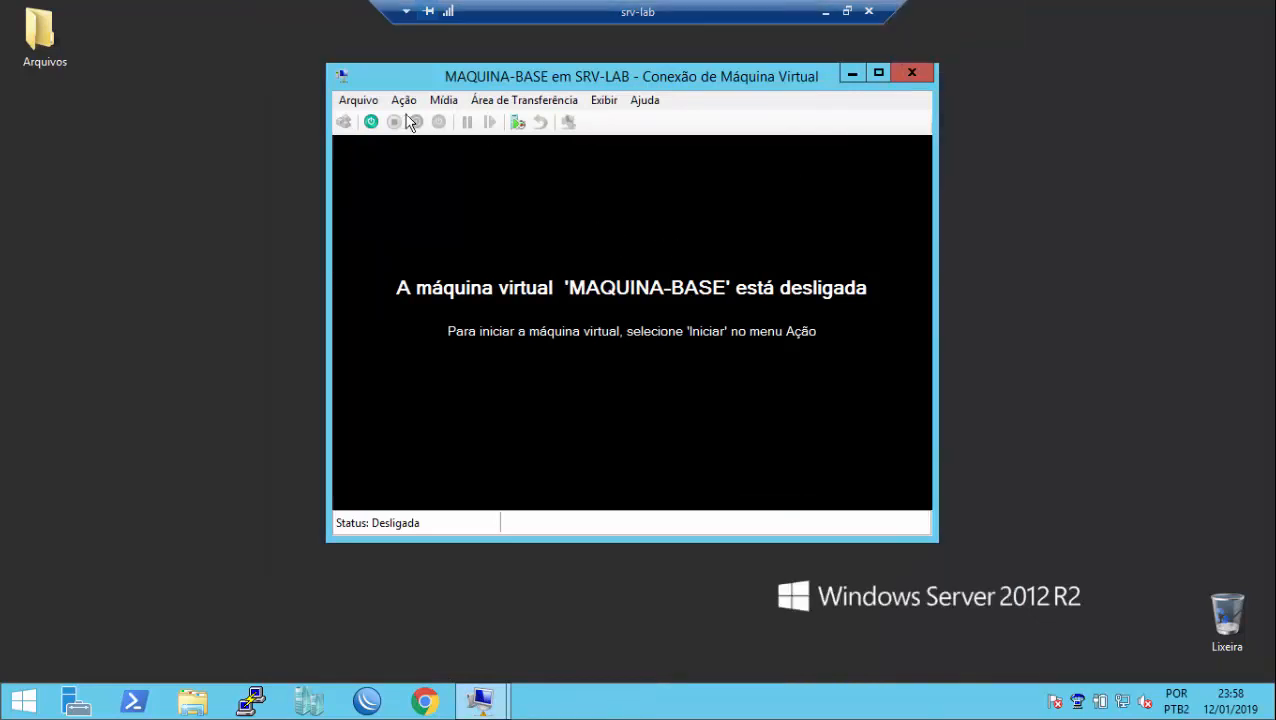
{"action": "left_click", "coordinate": [357, 102]}
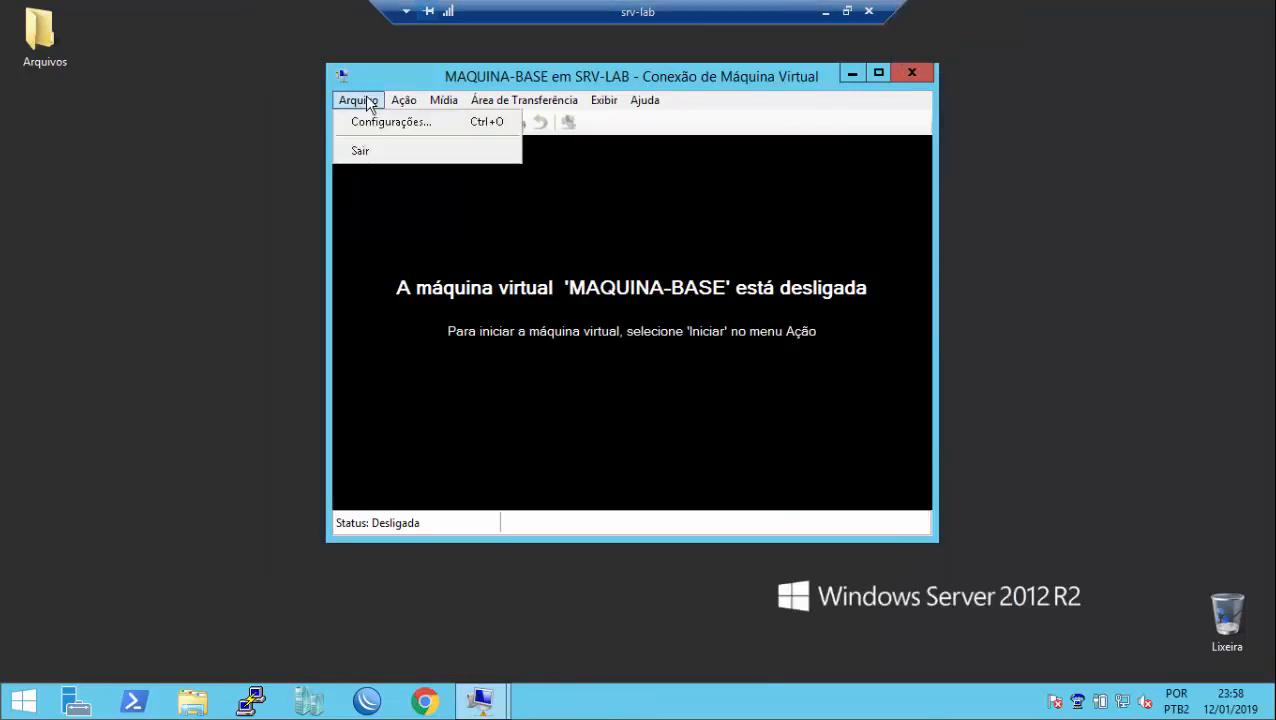
{"action": "left_click", "coordinate": [368, 121]}
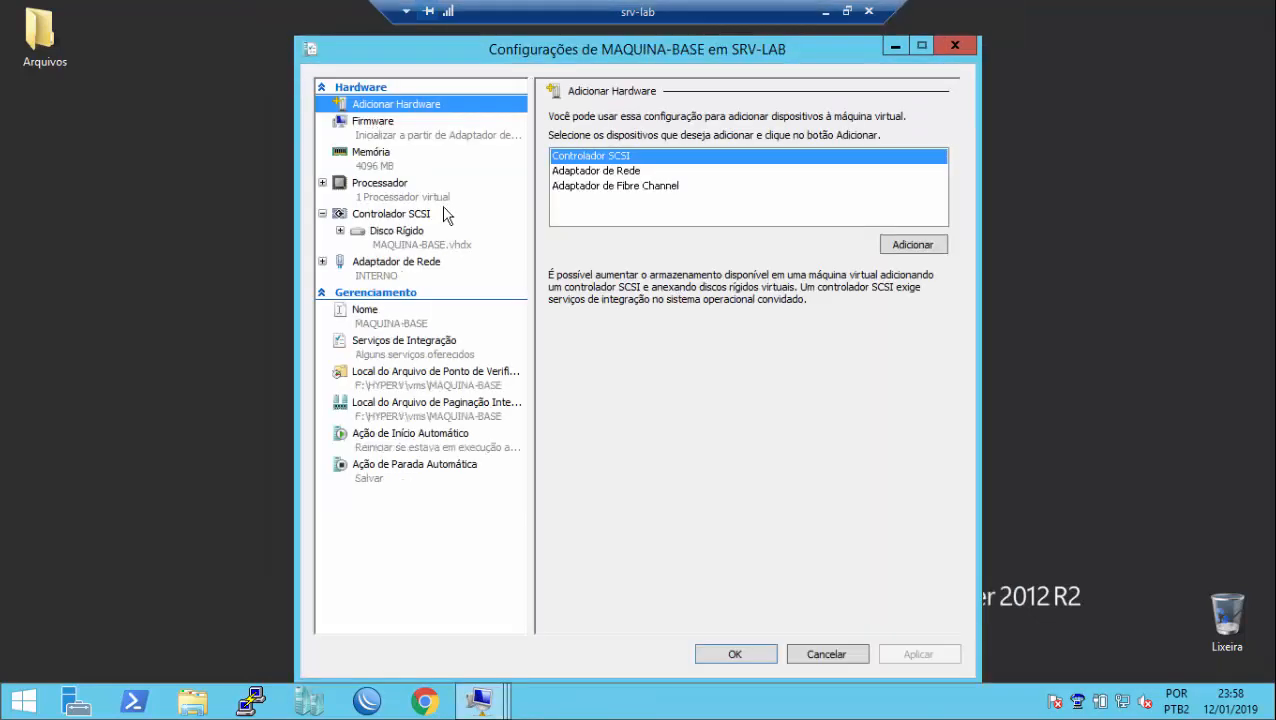
{"action": "left_click", "coordinate": [413, 271]}
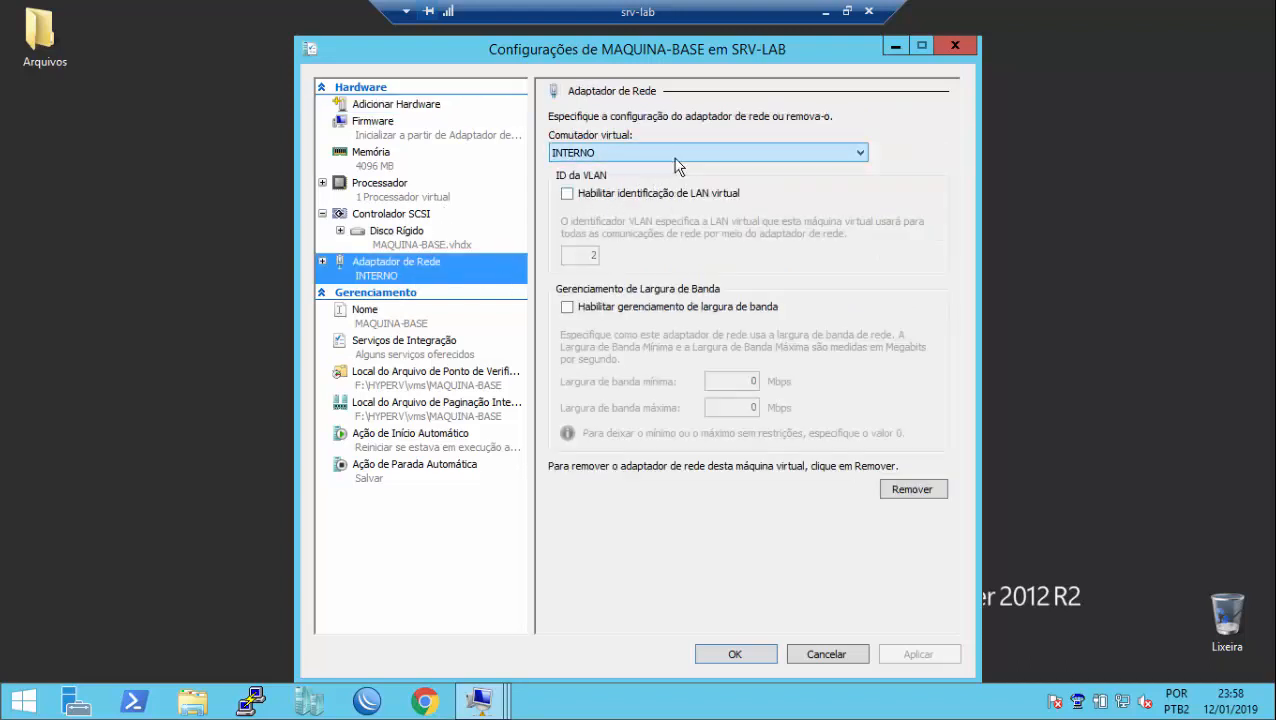
{"action": "left_click", "coordinate": [943, 47]}
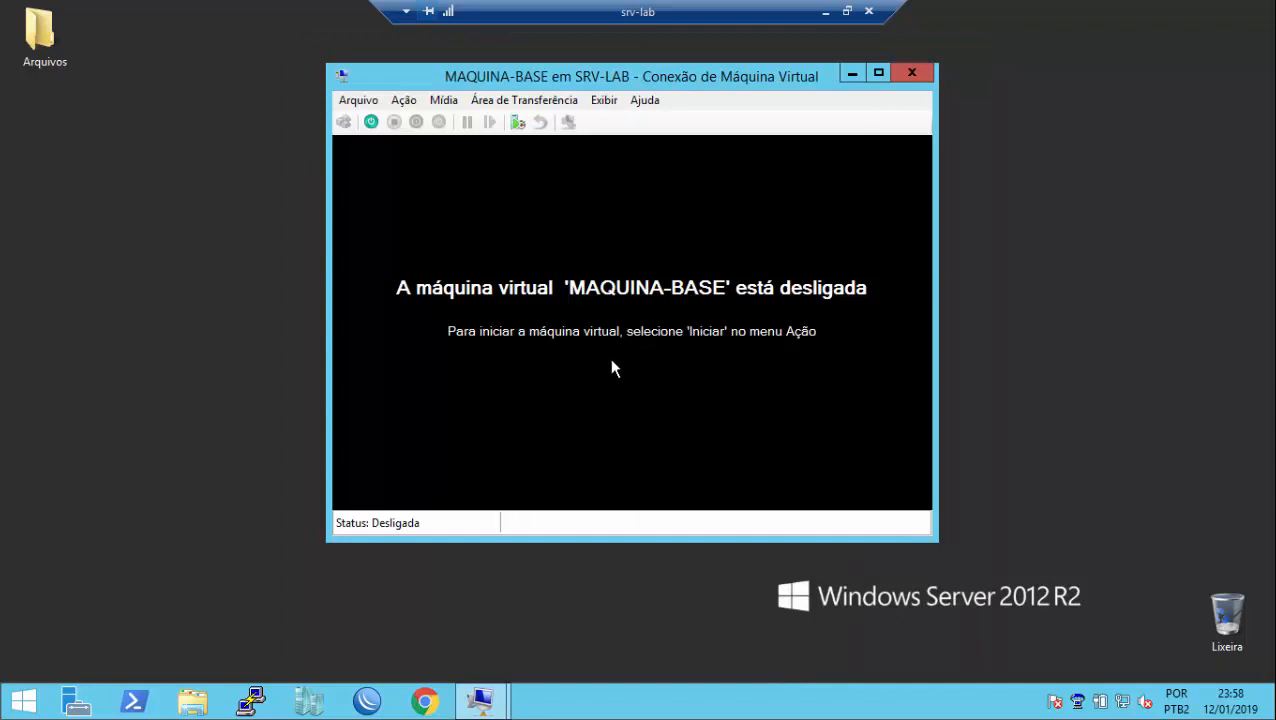
{"action": "mouse_move", "coordinate": [480, 700]}
{"action": "left_click", "coordinate": [553, 580]}
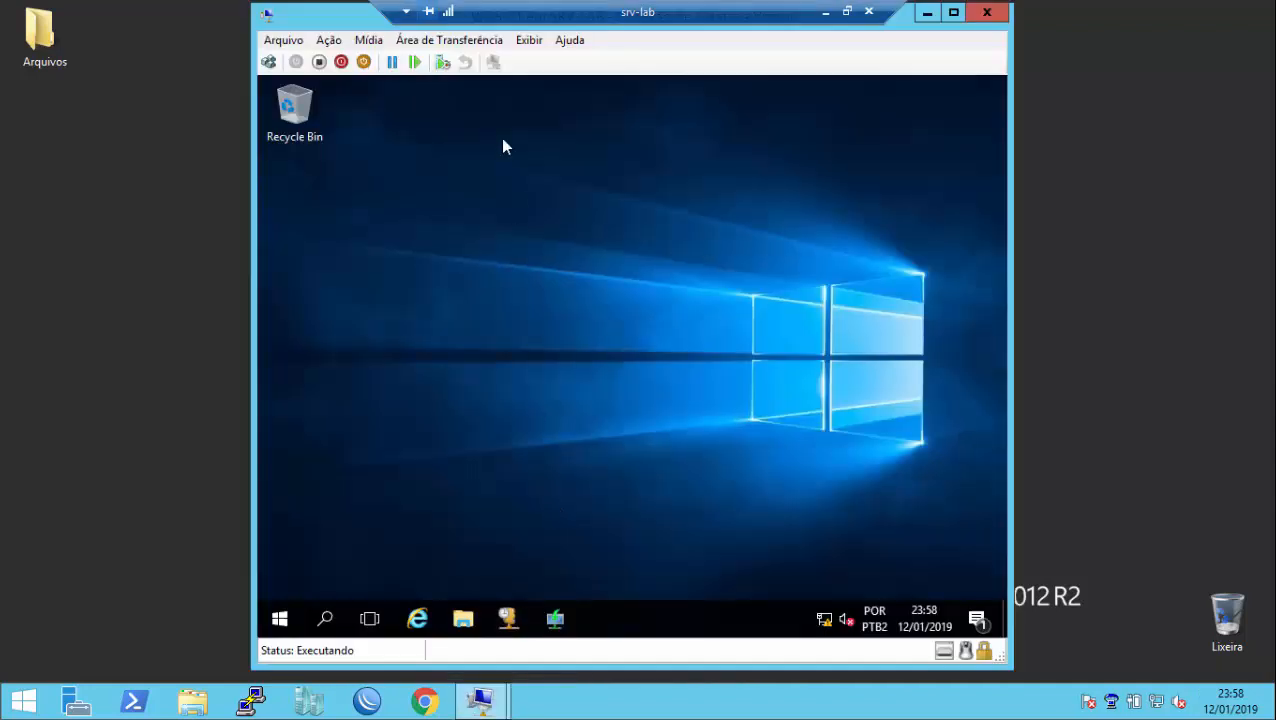
{"action": "left_click", "coordinate": [927, 13]}
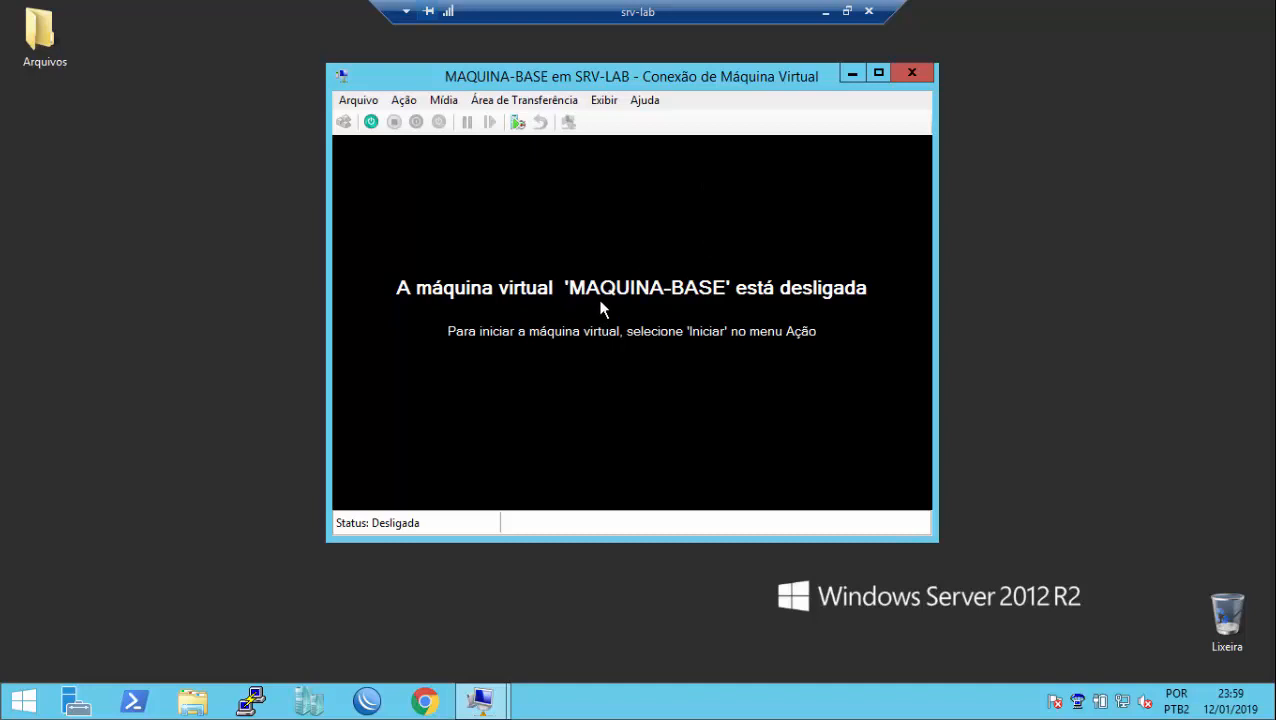
Step: Power on MAQUINA-BASE, PXE-boot from WDS-01 and pick Windows 10 Pro N (x64)
{"action": "left_click", "coordinate": [370, 123]}
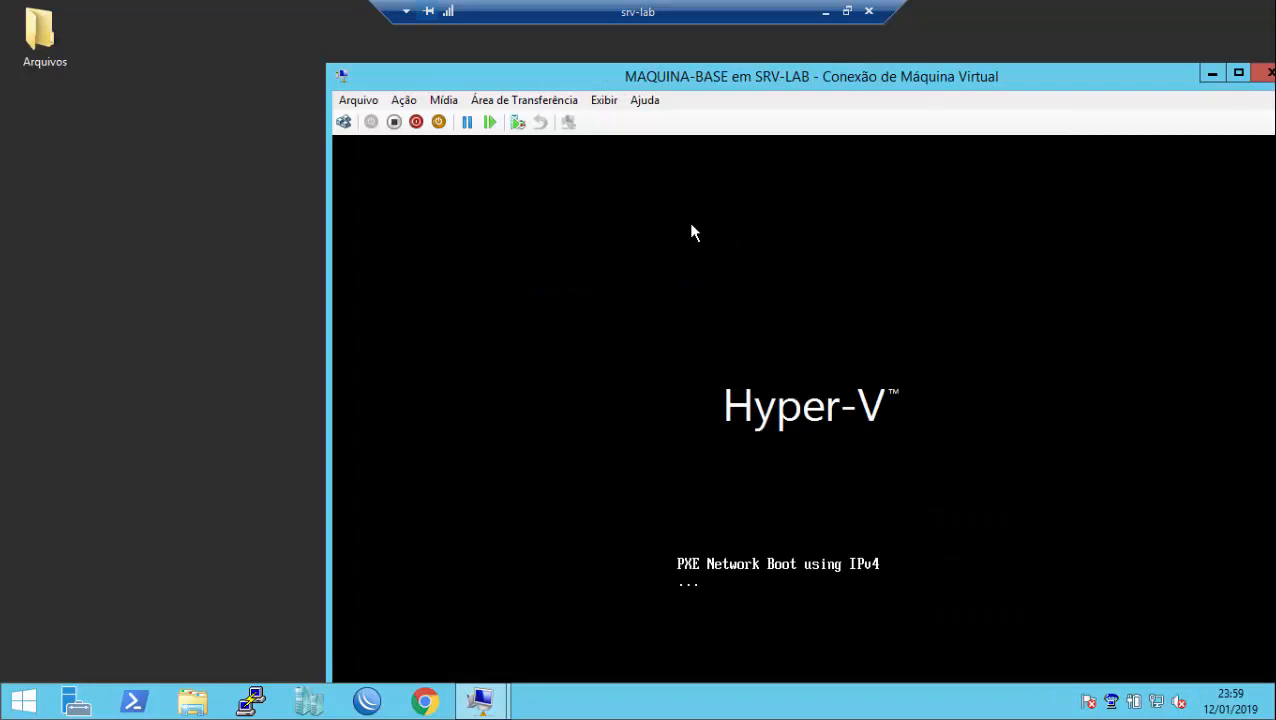
{"action": "left_click_drag", "start_coordinate": [804, 72], "coordinate": [731, 21]}
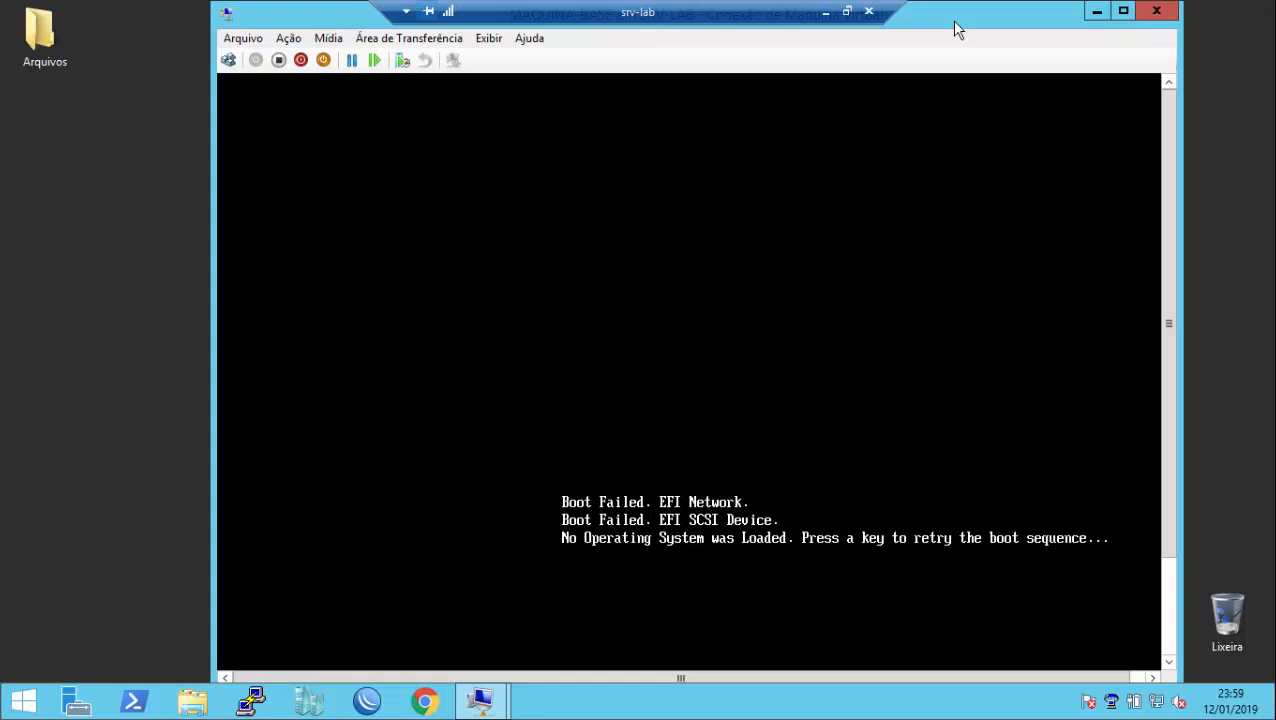
{"action": "key", "text": "Return"}
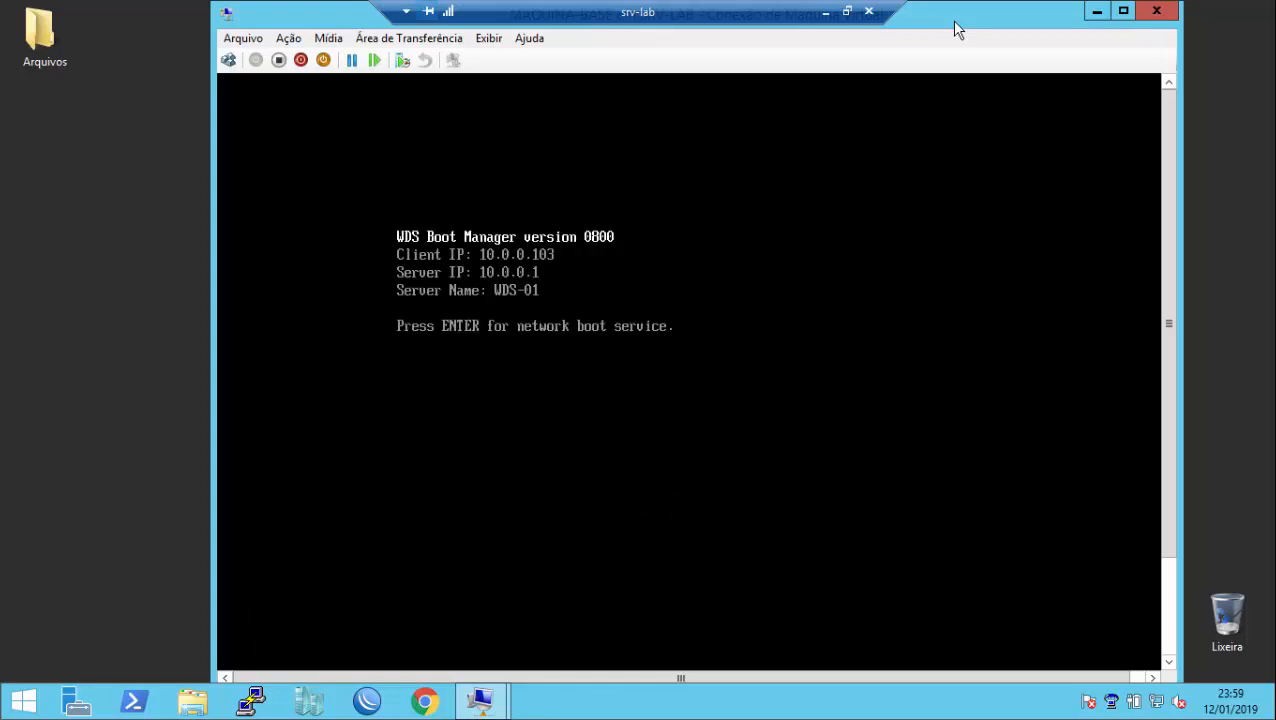
{"action": "key", "text": "Return"}
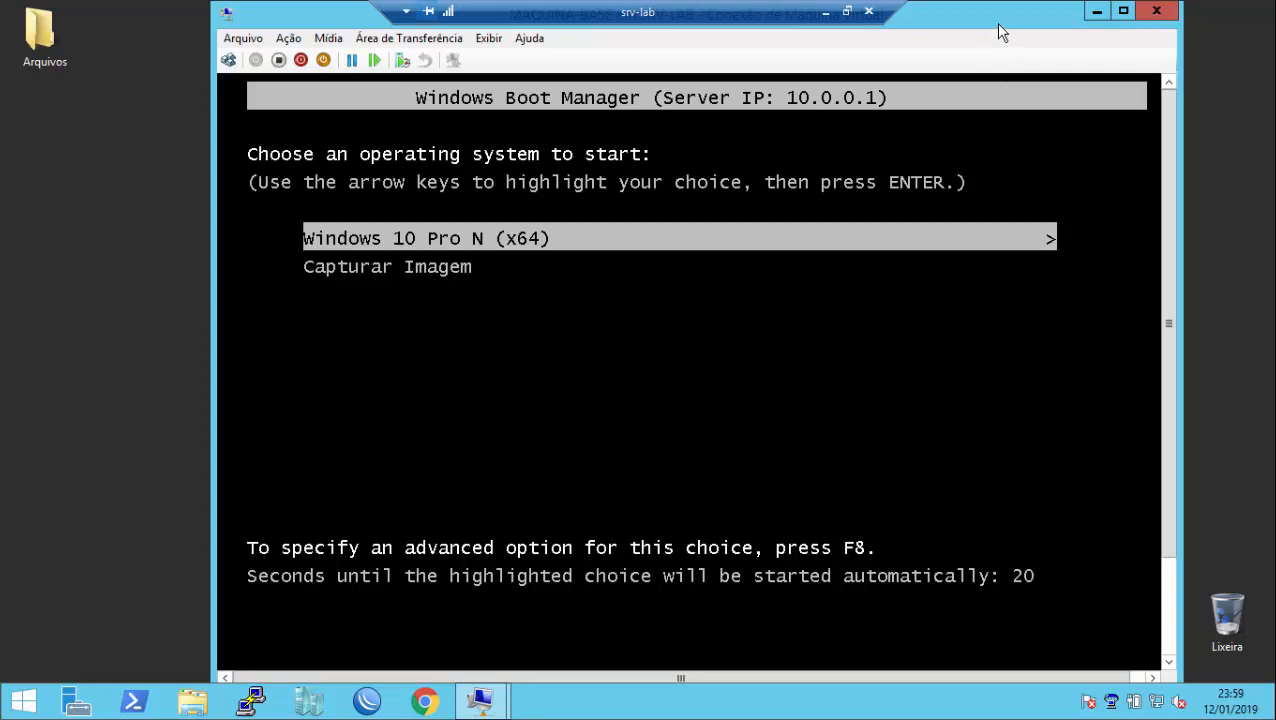
{"action": "key", "text": "Return"}
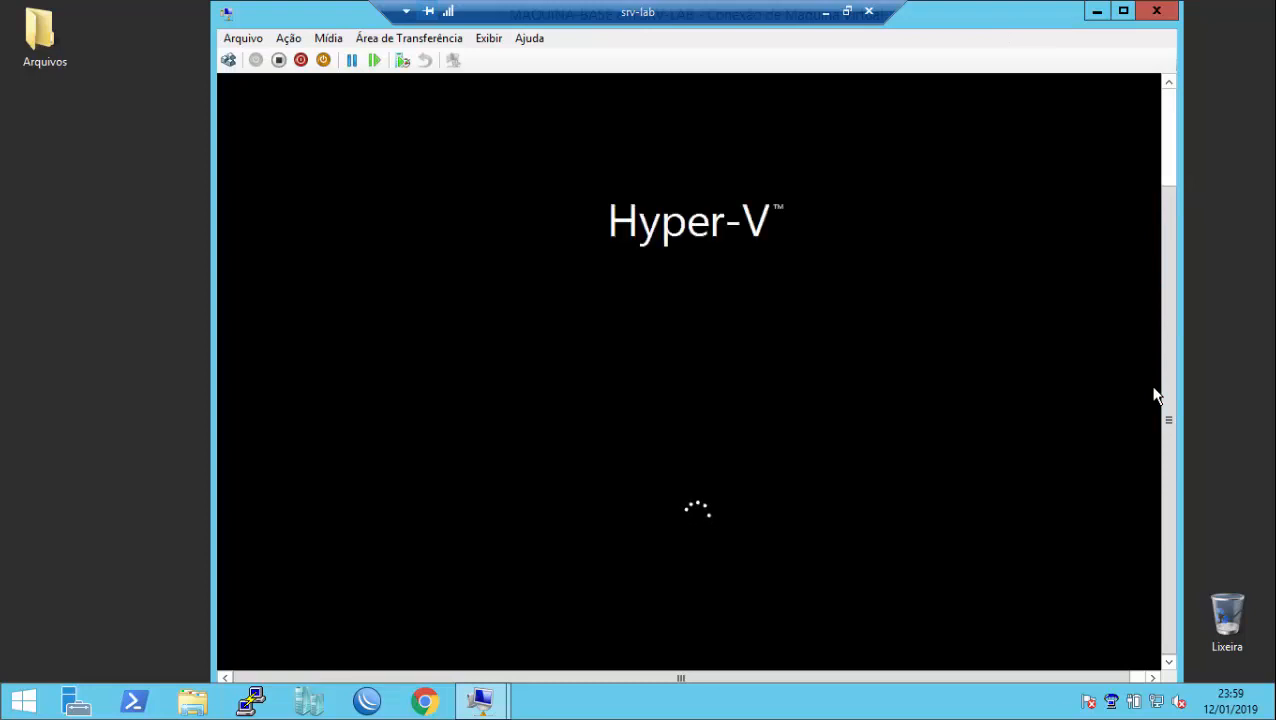
{"action": "left_click_drag", "start_coordinate": [1037, 23], "coordinate": [993, 22]}
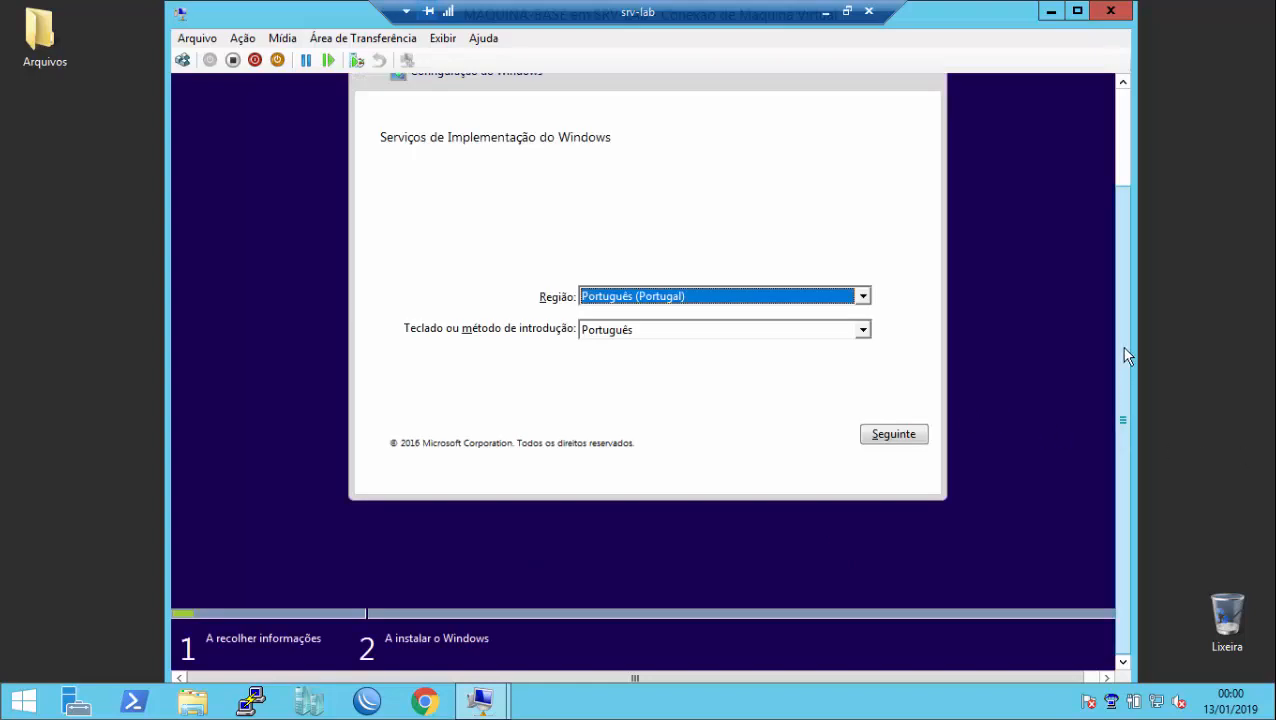
Step: Choose Português (Brasil) as the region in Windows setup
{"action": "left_click_drag", "start_coordinate": [1124, 378], "coordinate": [1120, 309]}
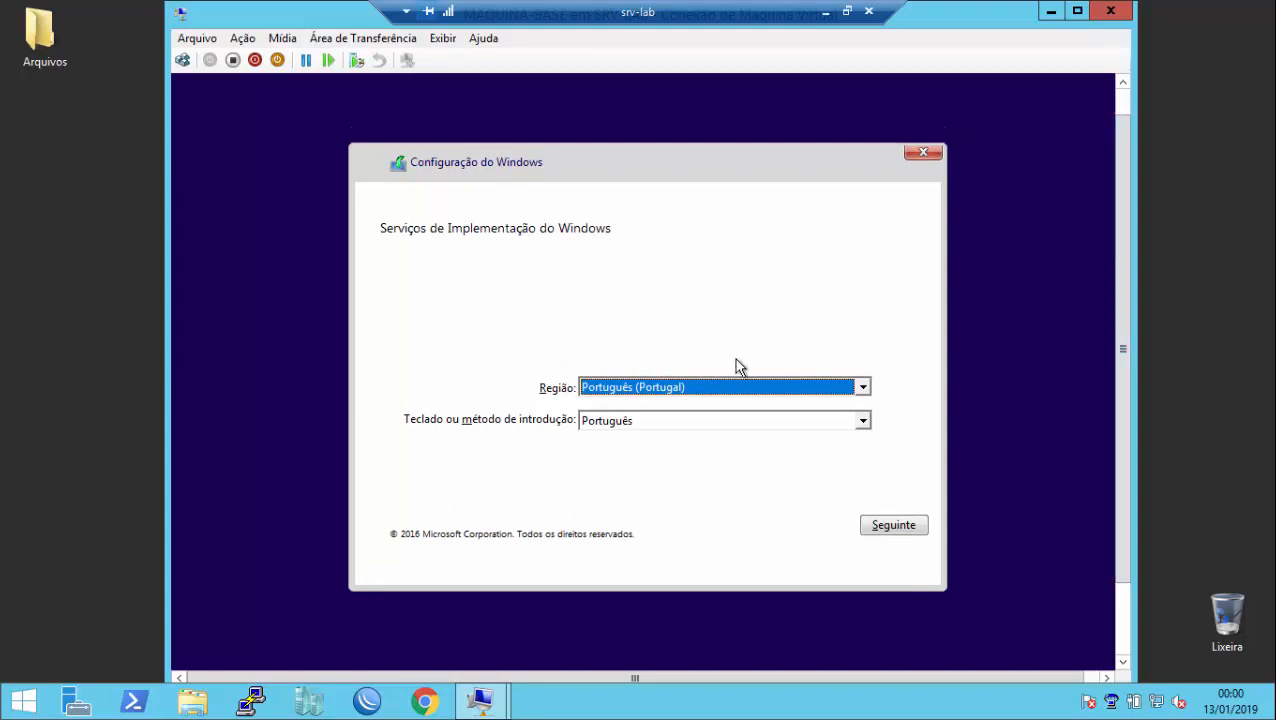
{"action": "left_click", "coordinate": [860, 388]}
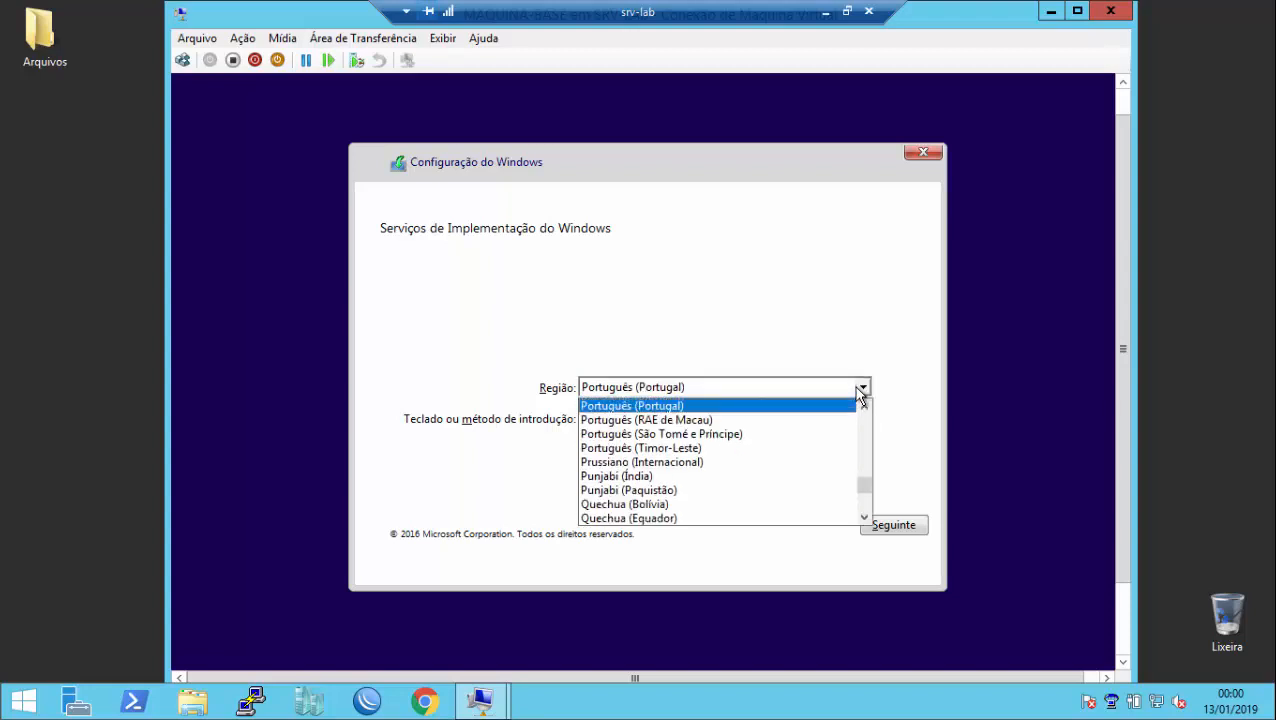
{"action": "left_click", "coordinate": [865, 409]}
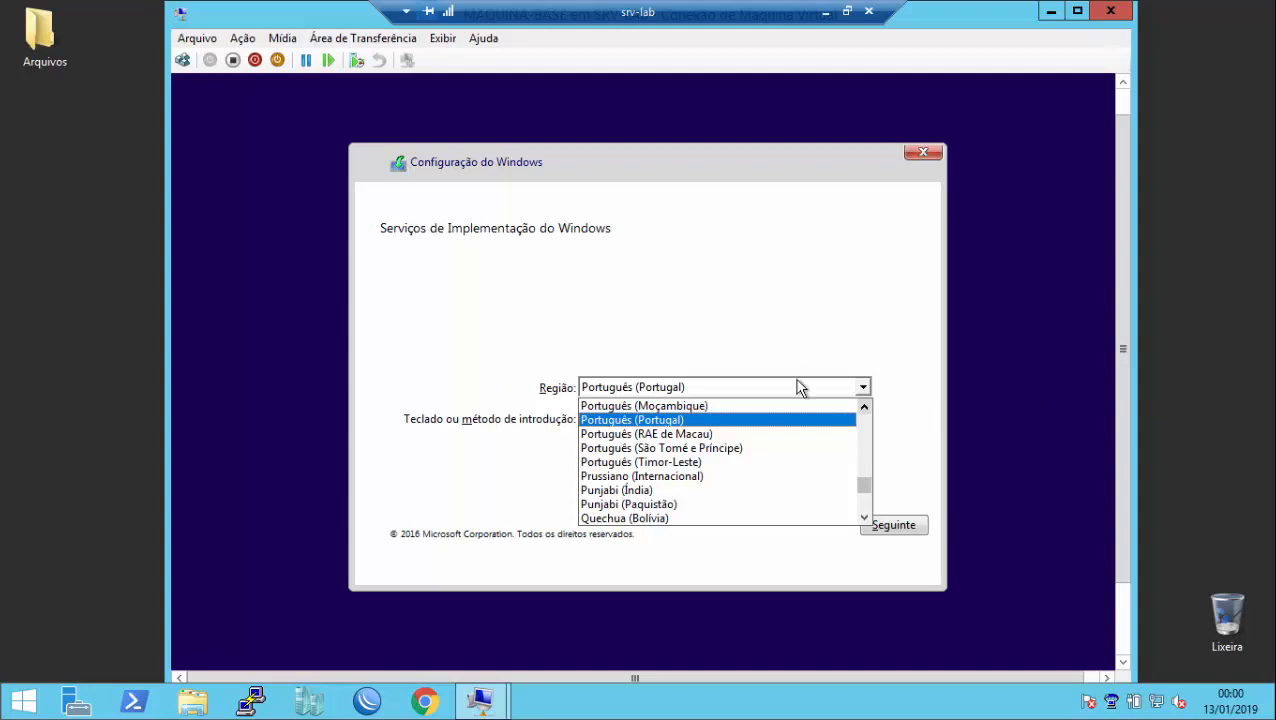
{"action": "left_click", "coordinate": [864, 518]}
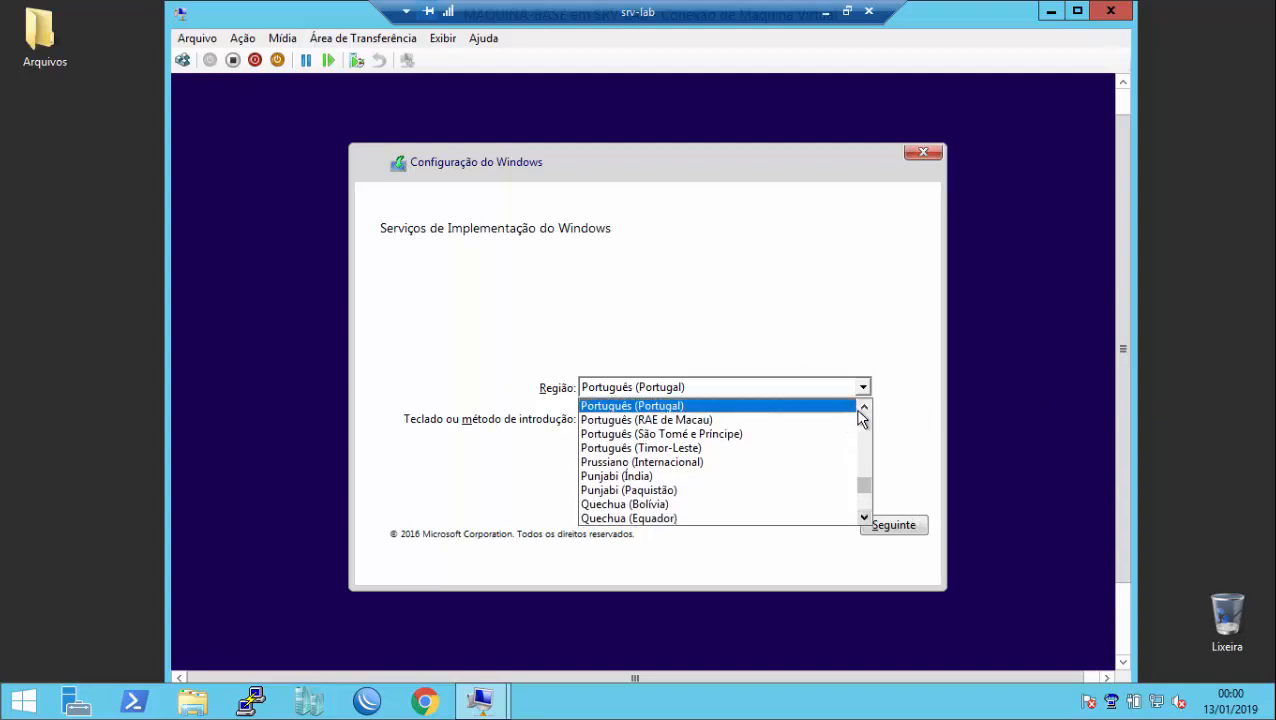
{"action": "left_click", "coordinate": [864, 409]}
{"action": "left_click", "coordinate": [864, 409]}
{"action": "left_click", "coordinate": [864, 409]}
{"action": "left_click", "coordinate": [862, 409]}
{"action": "left_click", "coordinate": [862, 409]}
{"action": "left_click", "coordinate": [771, 424]}
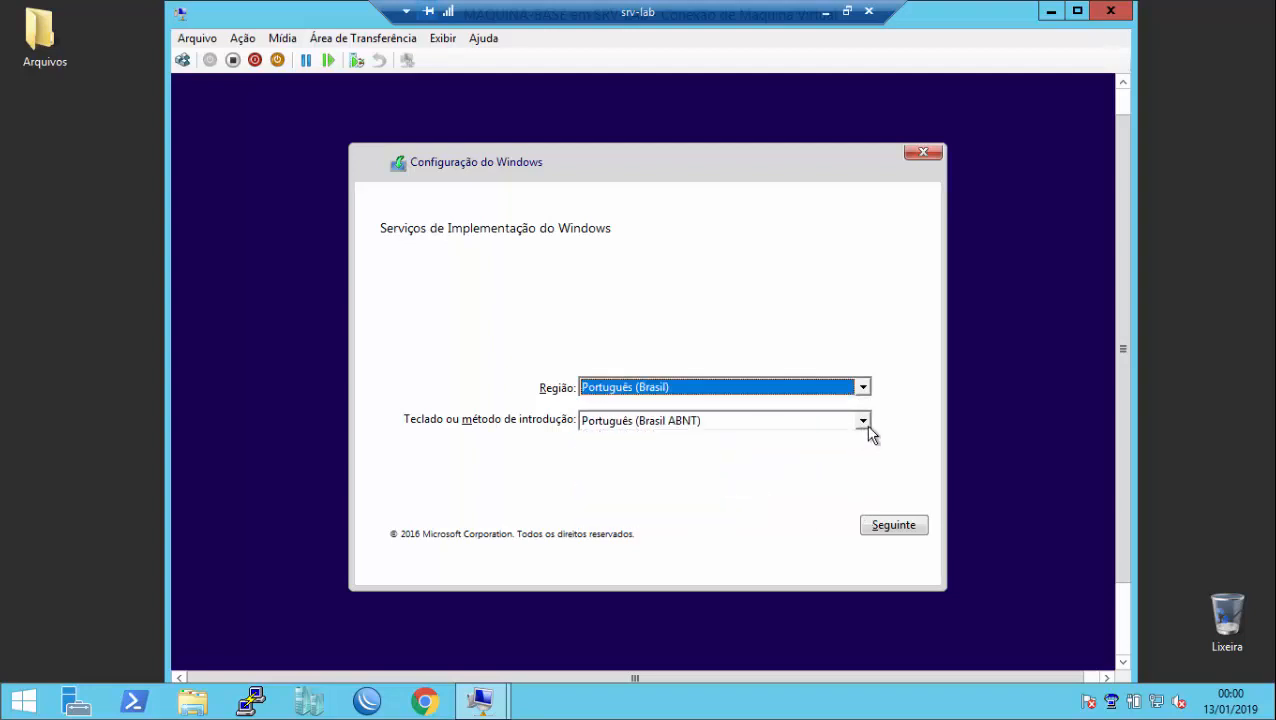
Step: Keep the Português (Brasil ABNT) keyboard layout and continue
{"action": "left_click", "coordinate": [866, 426]}
{"action": "left_click", "coordinate": [808, 455]}
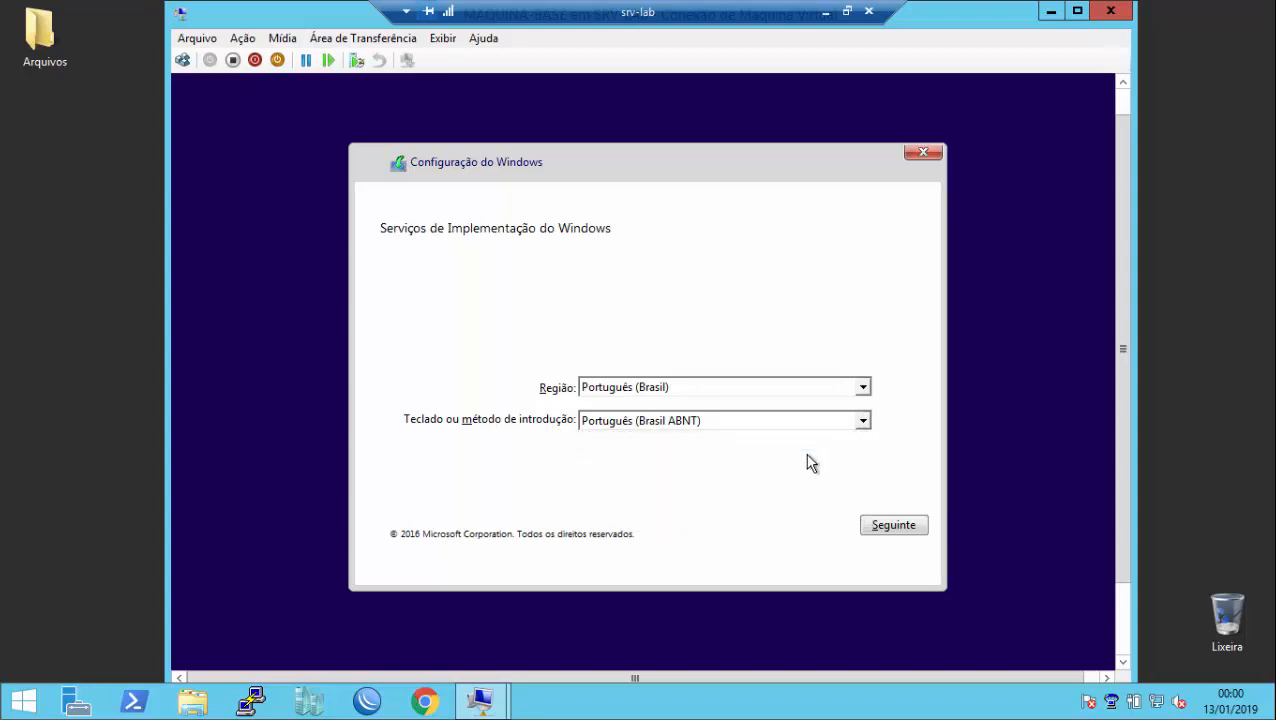
{"action": "left_click", "coordinate": [895, 527]}
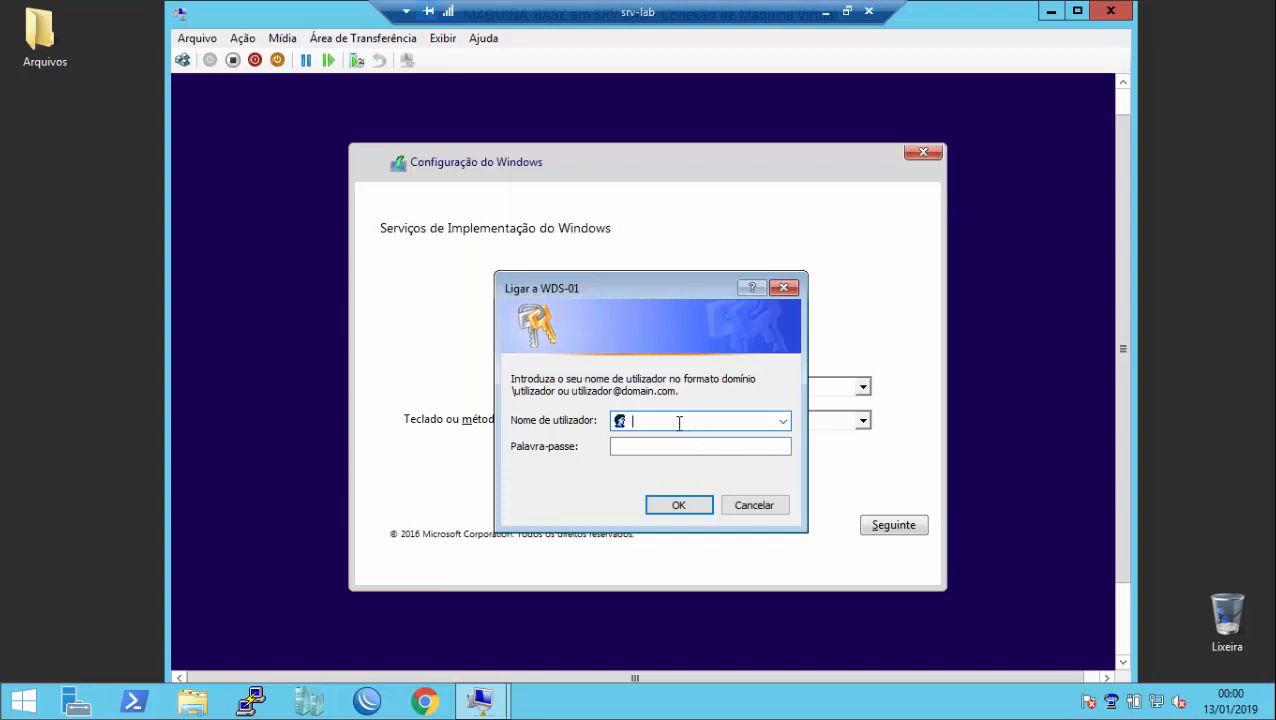
Step: Sign in to WDS-01 with the administrator account name and its password
{"action": "type", "text": "wds-01\\Administrator"}
{"action": "key", "text": "Tab"}
{"action": "type", "text": "********"}
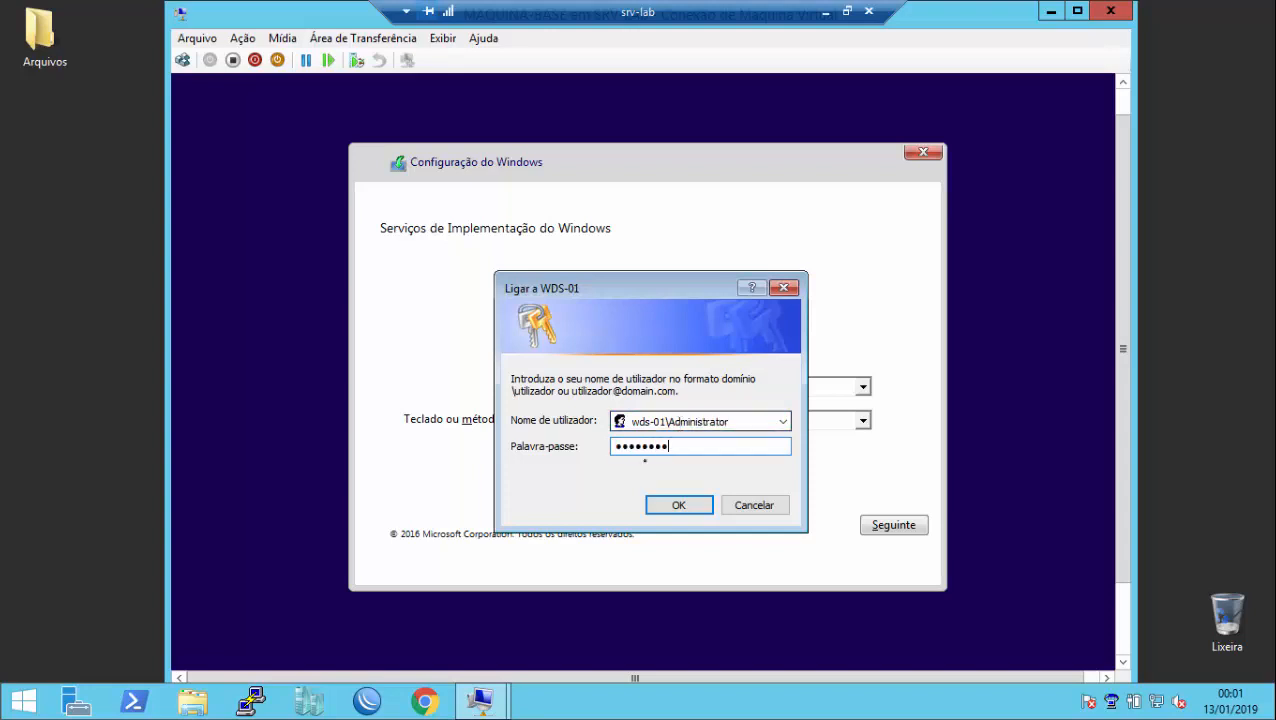
{"action": "left_click", "coordinate": [664, 511]}
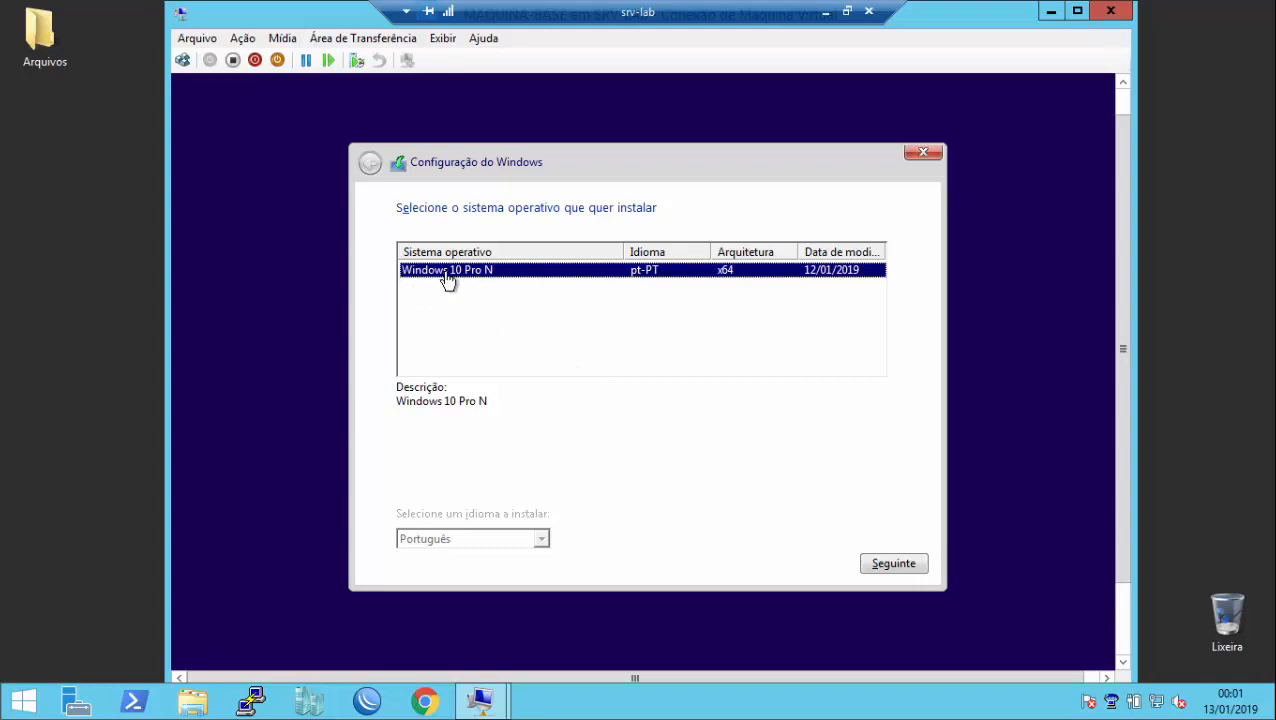
Step: Select Windows 10 Pro N, create a new 130048 MB partition and install Windows on it
{"action": "left_click", "coordinate": [910, 568]}
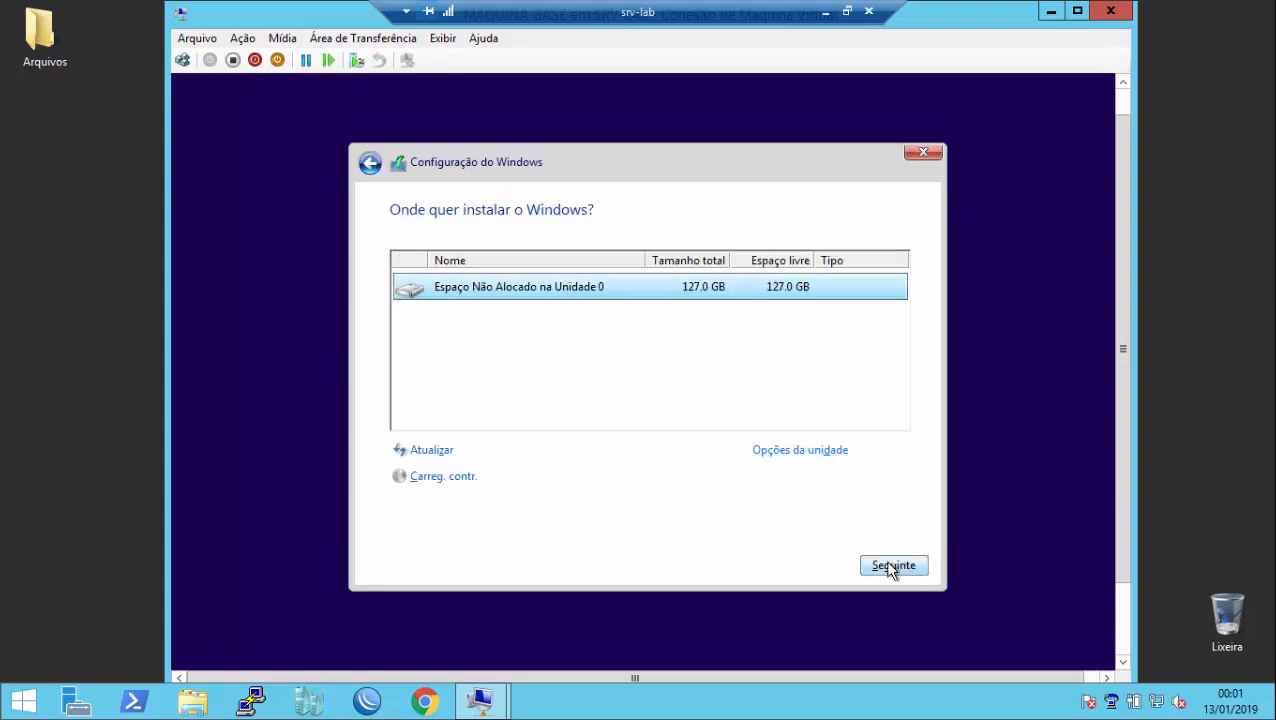
{"action": "left_click", "coordinate": [817, 455]}
{"action": "left_click", "coordinate": [800, 452]}
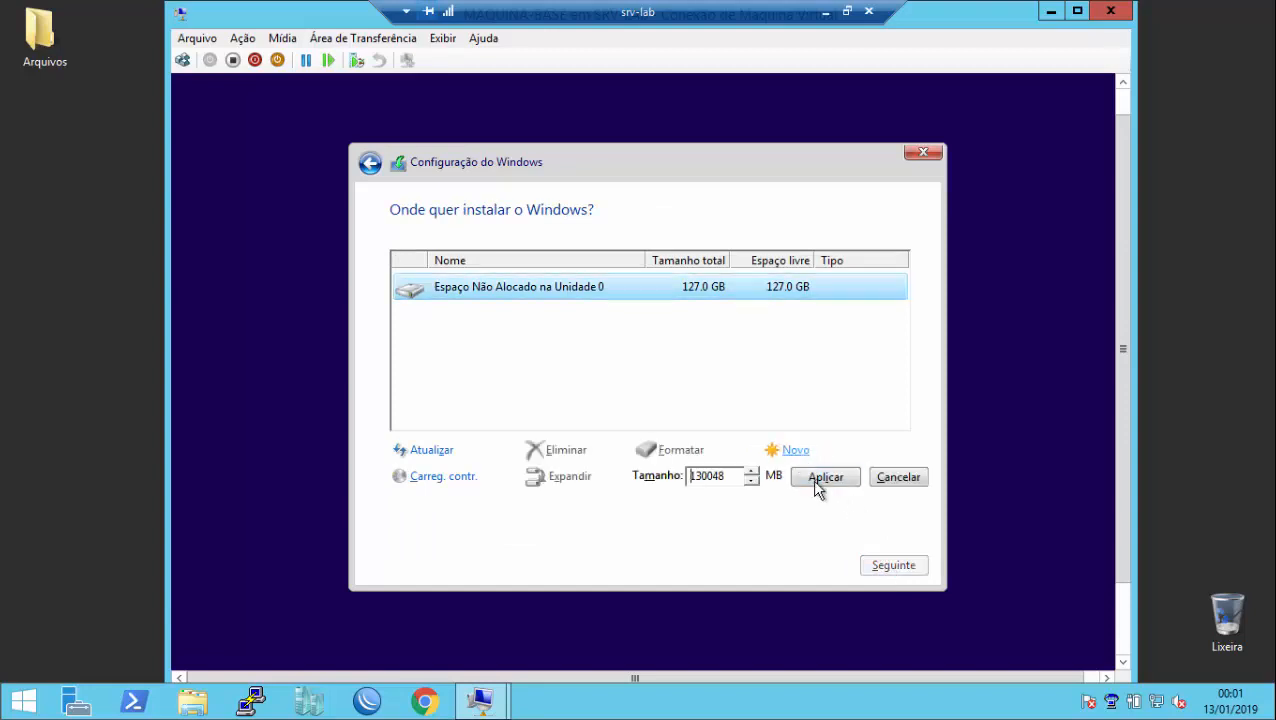
{"action": "left_click", "coordinate": [817, 478]}
{"action": "left_click", "coordinate": [788, 480]}
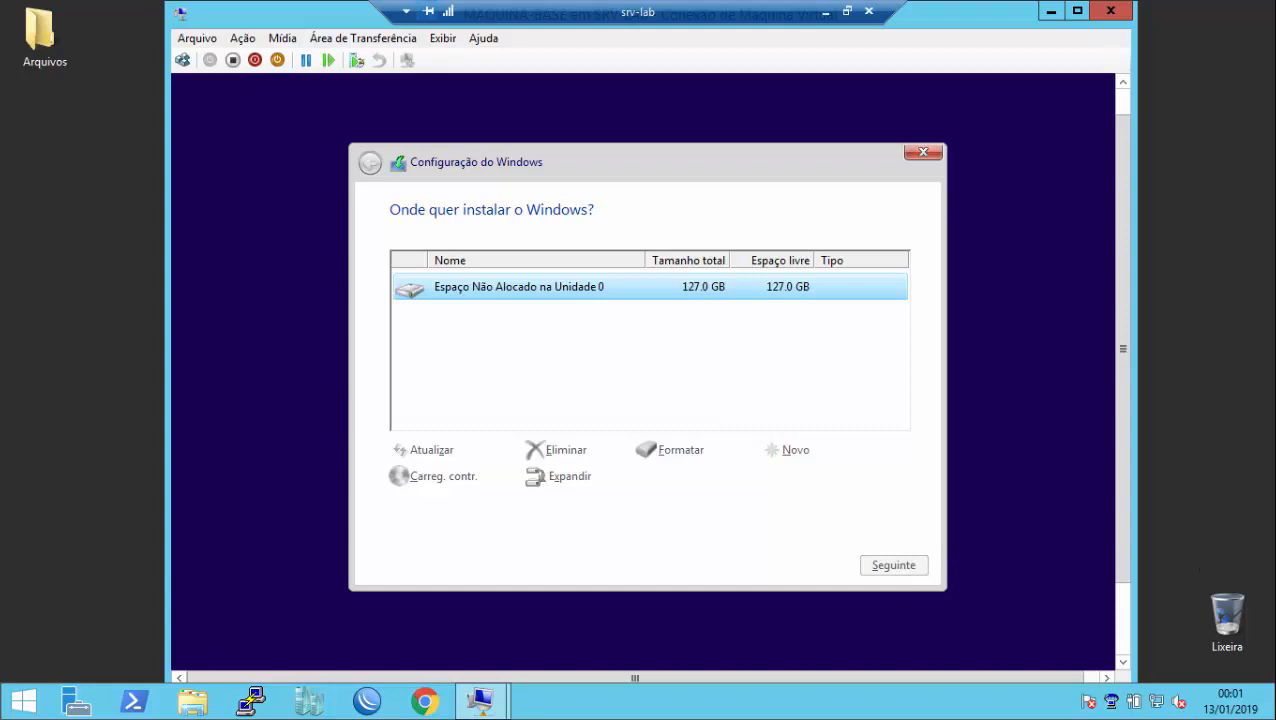
{"action": "left_click", "coordinate": [890, 567]}
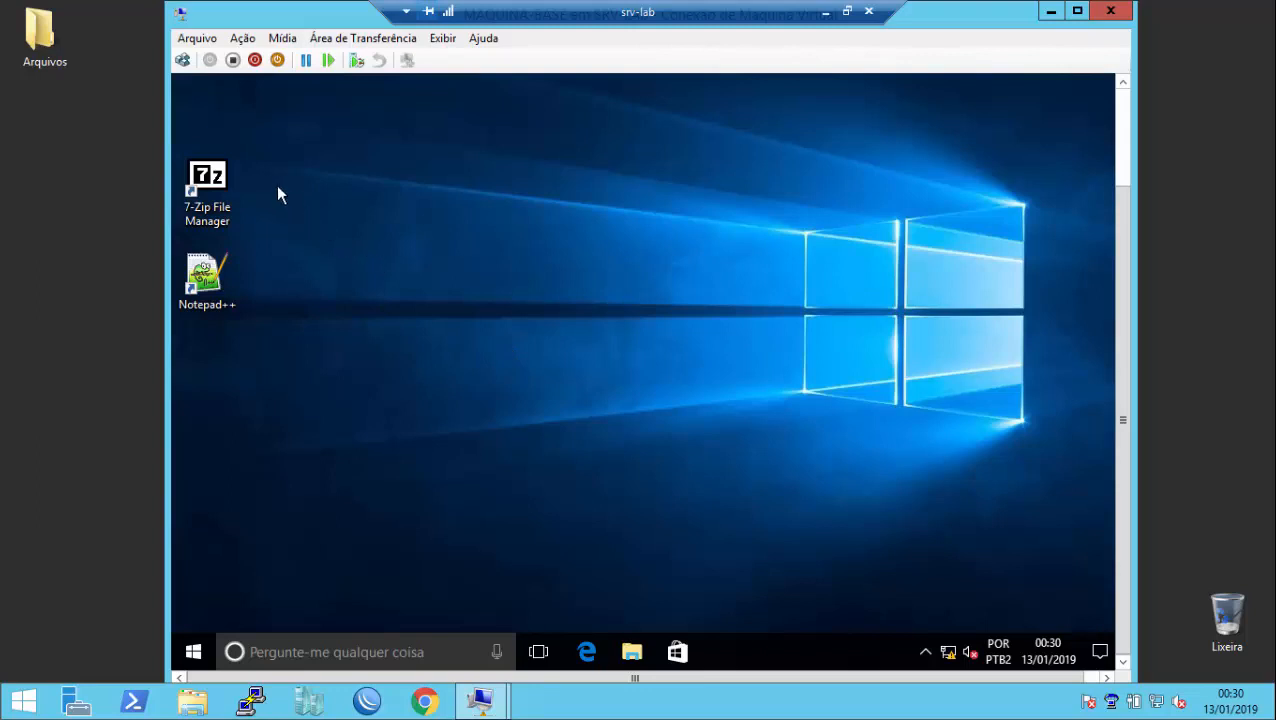
Step: Run 'sysprep' from the Win+R Executar box to open the Sysprep folder
{"action": "left_click", "coordinate": [222, 276]}
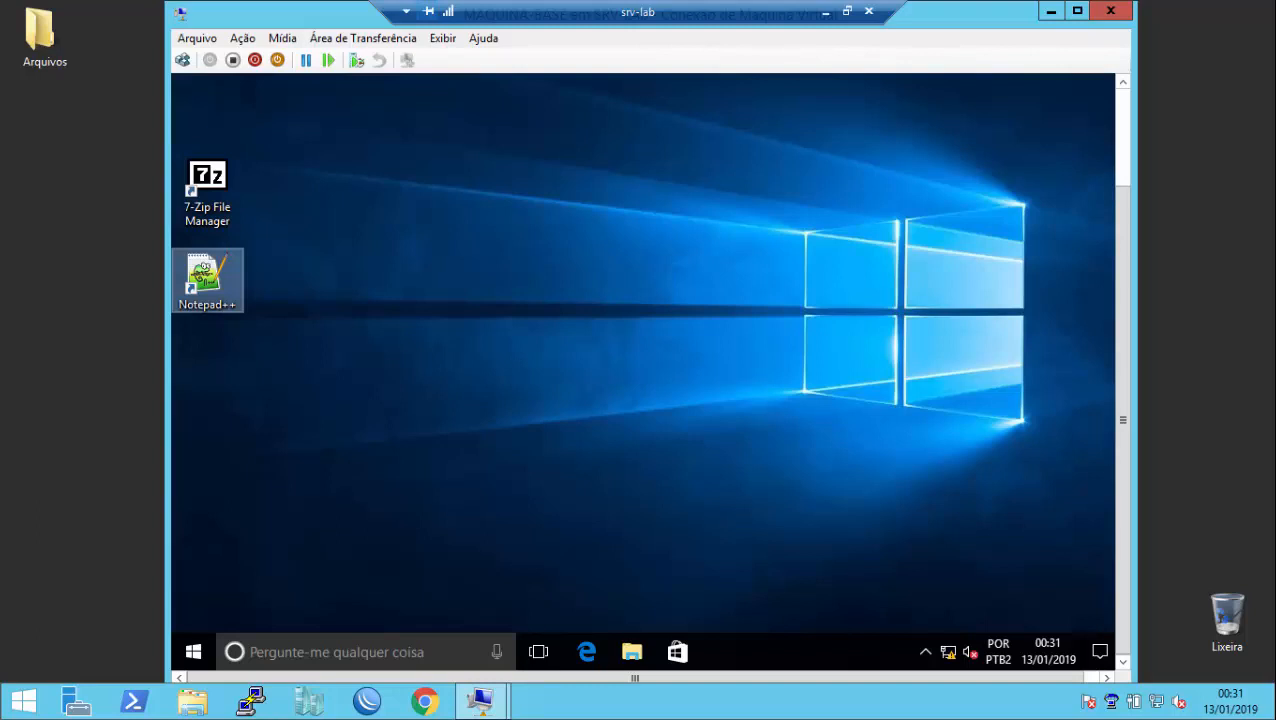
{"action": "key", "text": "super+r"}
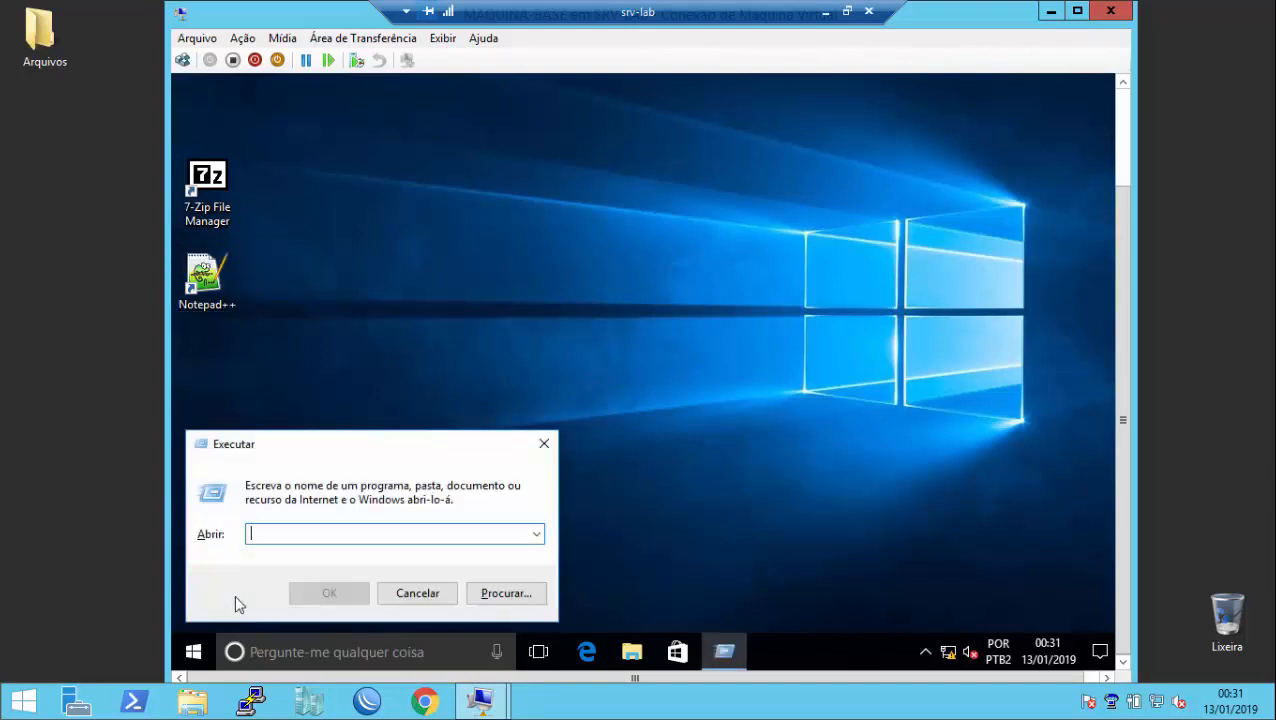
{"action": "type", "text": "sys"}
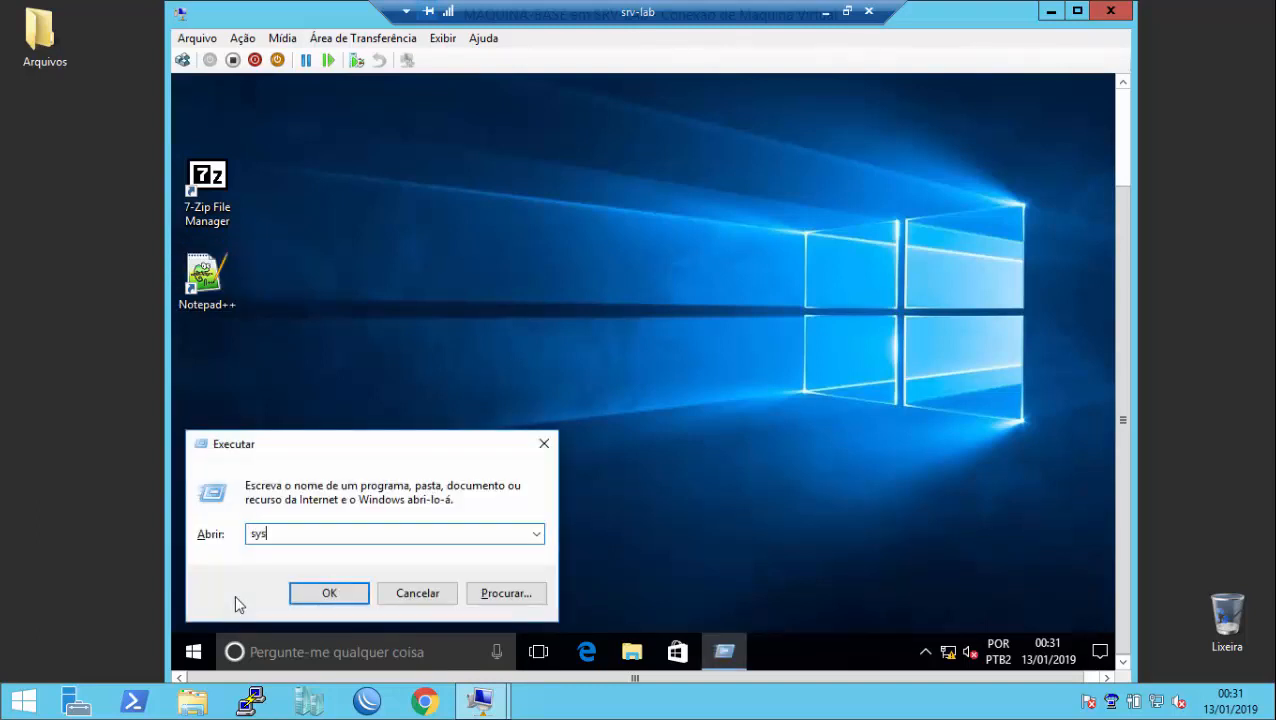
{"action": "type", "text": "prep"}
{"action": "key", "text": "Return"}
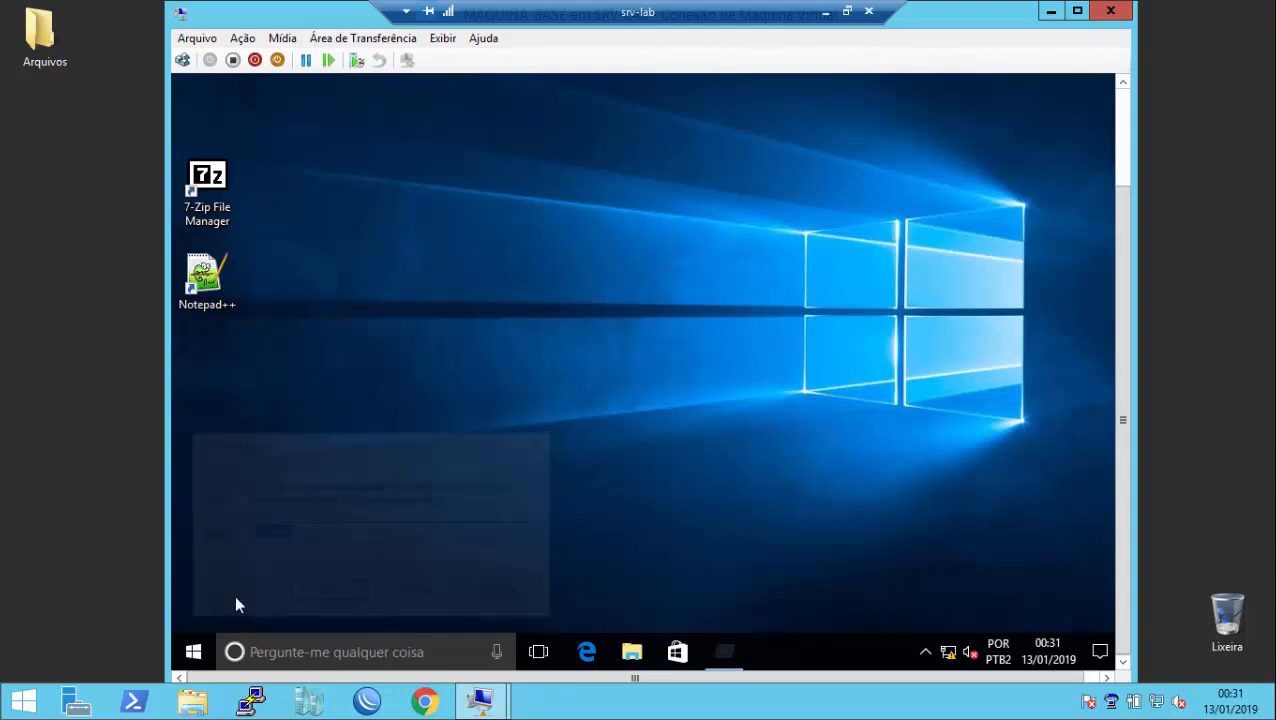
Step: Run Sysprep as administrator with Generalizar ticked and shutdown option Encerrar
{"action": "right_click", "coordinate": [502, 228]}
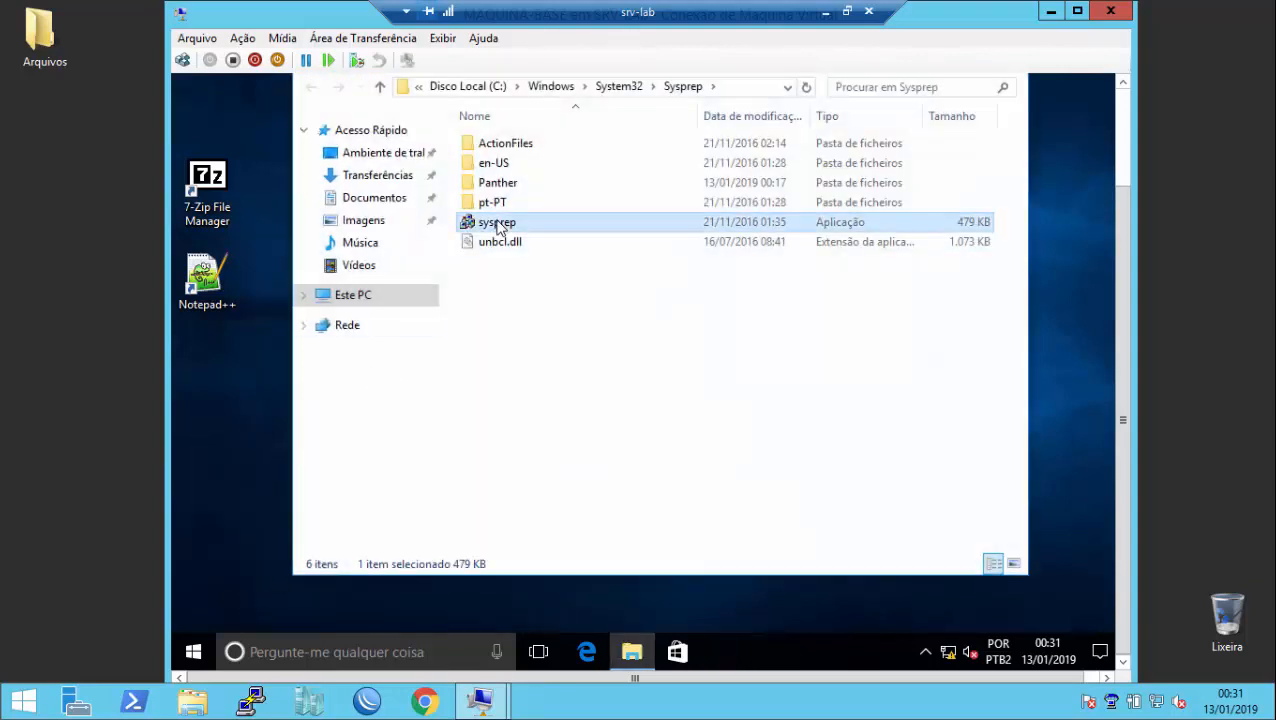
{"action": "left_click", "coordinate": [565, 255]}
{"action": "left_click_drag", "start_coordinate": [1119, 209], "coordinate": [1126, 139]}
{"action": "left_click", "coordinate": [1010, 104]}
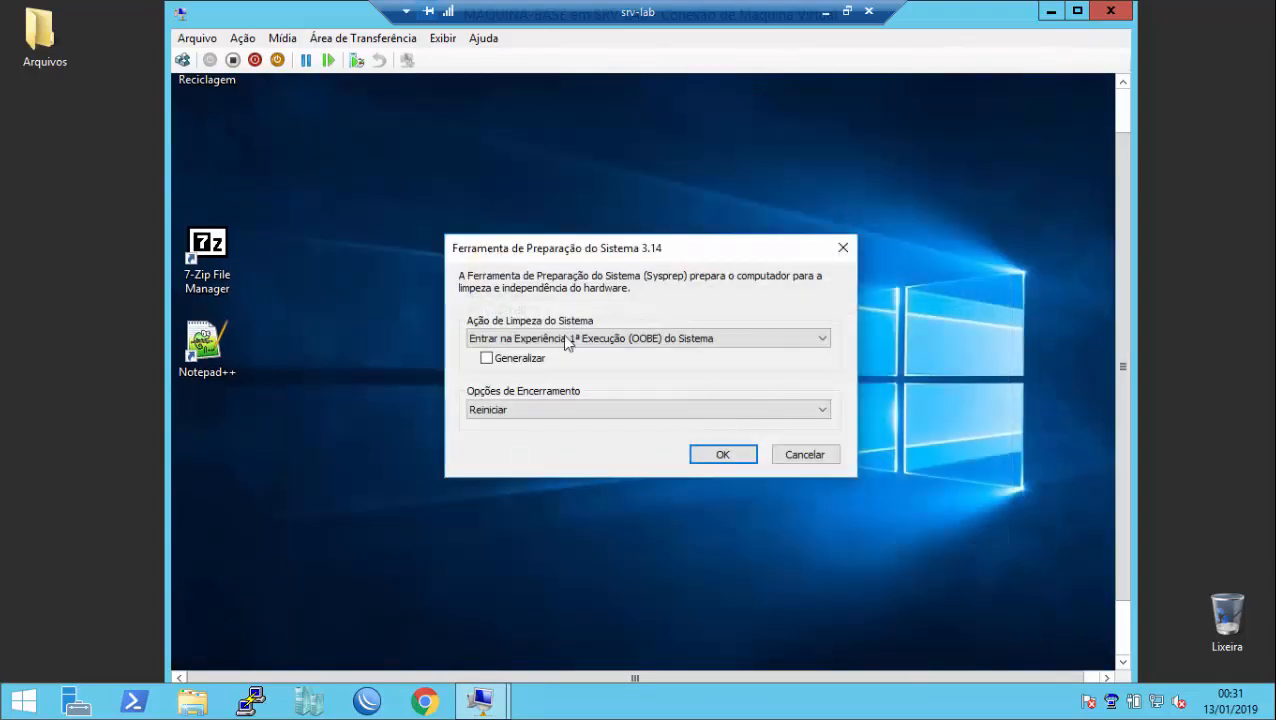
{"action": "left_click", "coordinate": [523, 362]}
{"action": "left_click", "coordinate": [640, 410]}
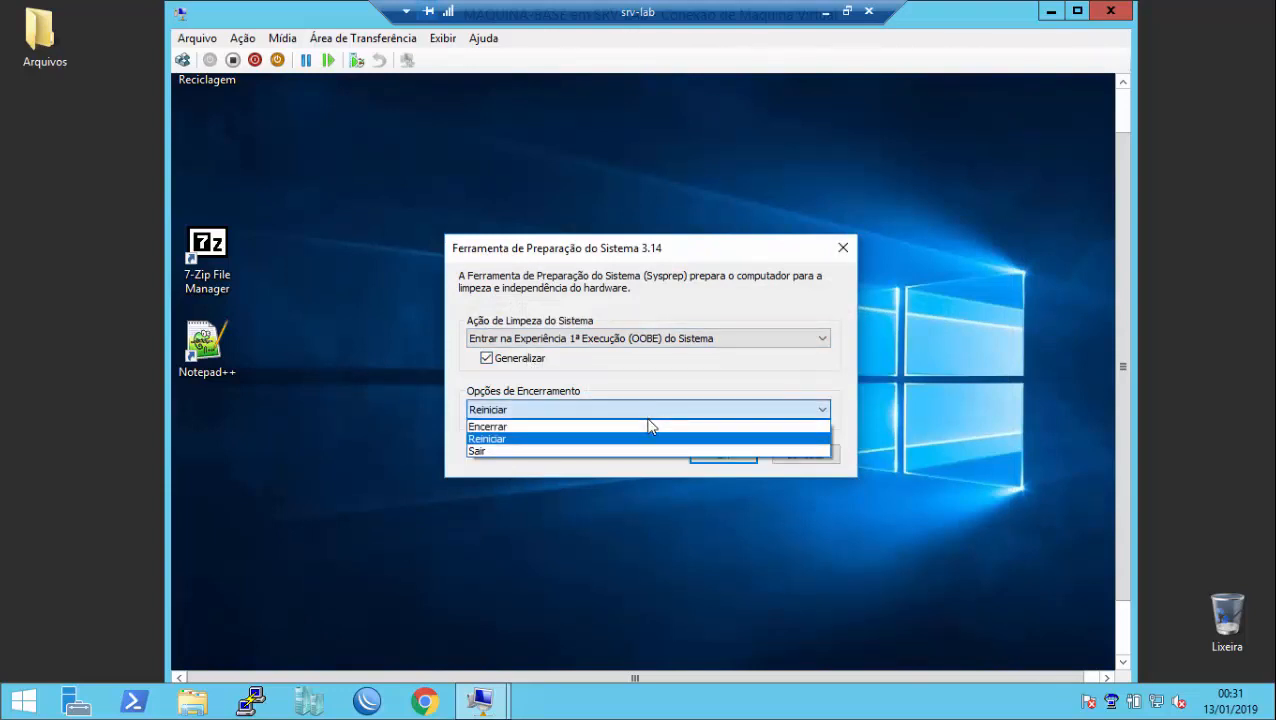
{"action": "left_click", "coordinate": [649, 426]}
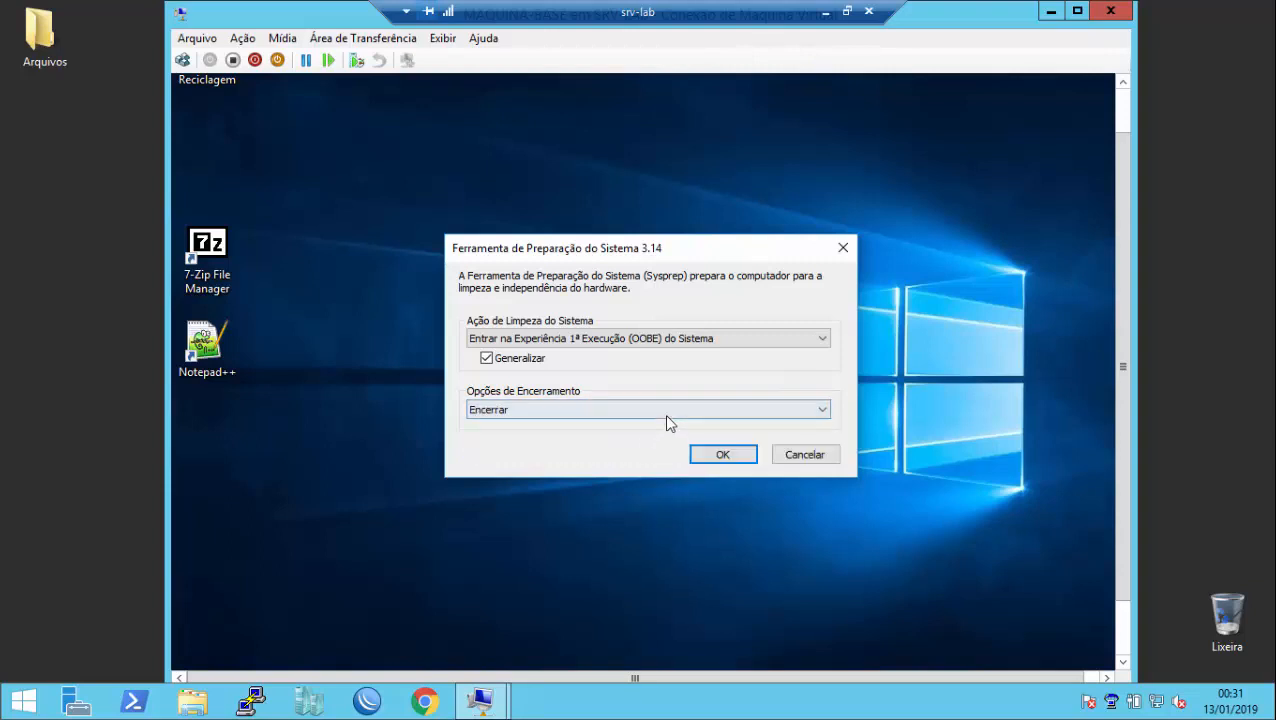
{"action": "left_click", "coordinate": [711, 460]}
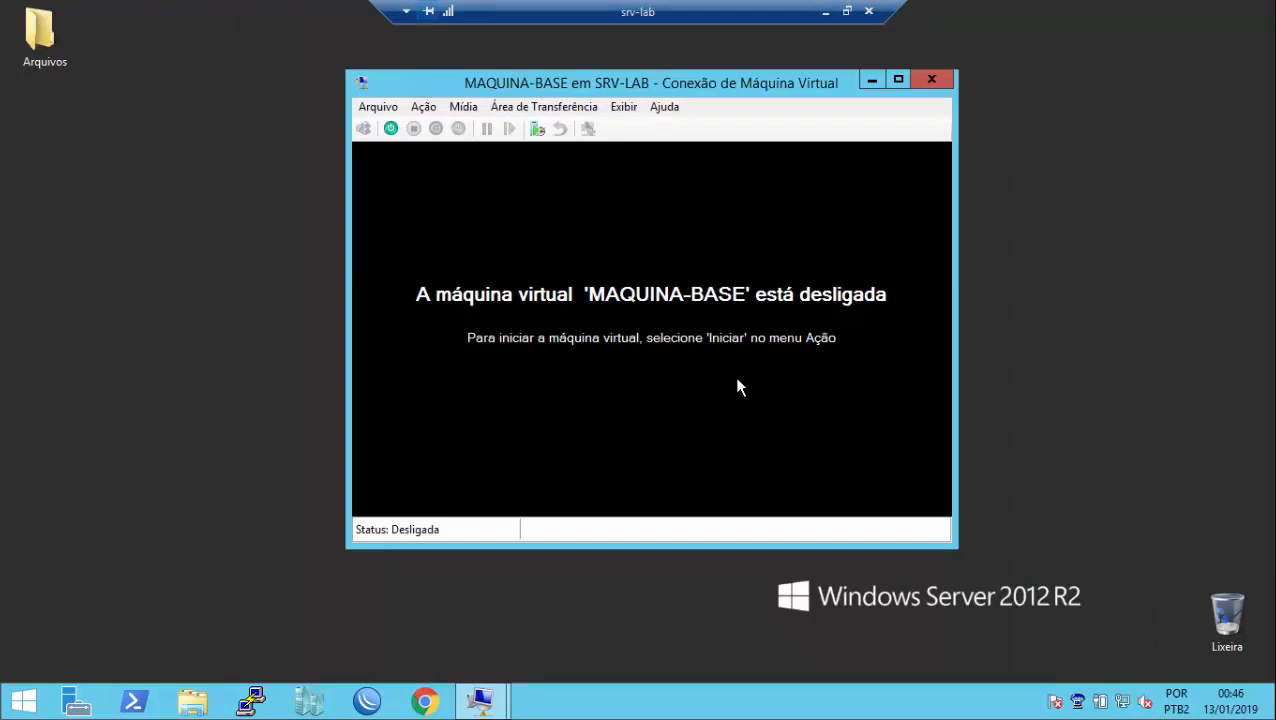
Step: Start MAQUINA-BASE, PXE-boot it and choose Capturar Imagem in Windows Boot Manager
{"action": "left_click", "coordinate": [390, 129]}
{"action": "left_click_drag", "start_coordinate": [632, 88], "coordinate": [632, 58]}
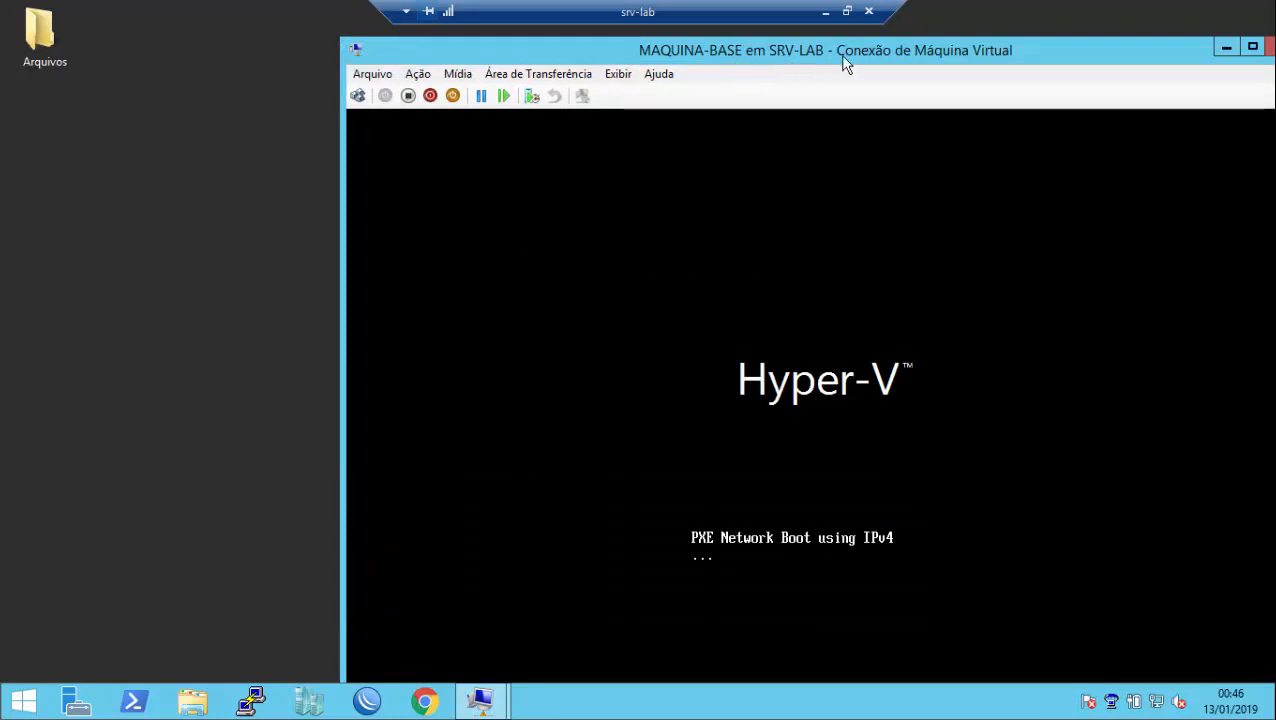
{"action": "left_click_drag", "start_coordinate": [814, 41], "coordinate": [711, 28]}
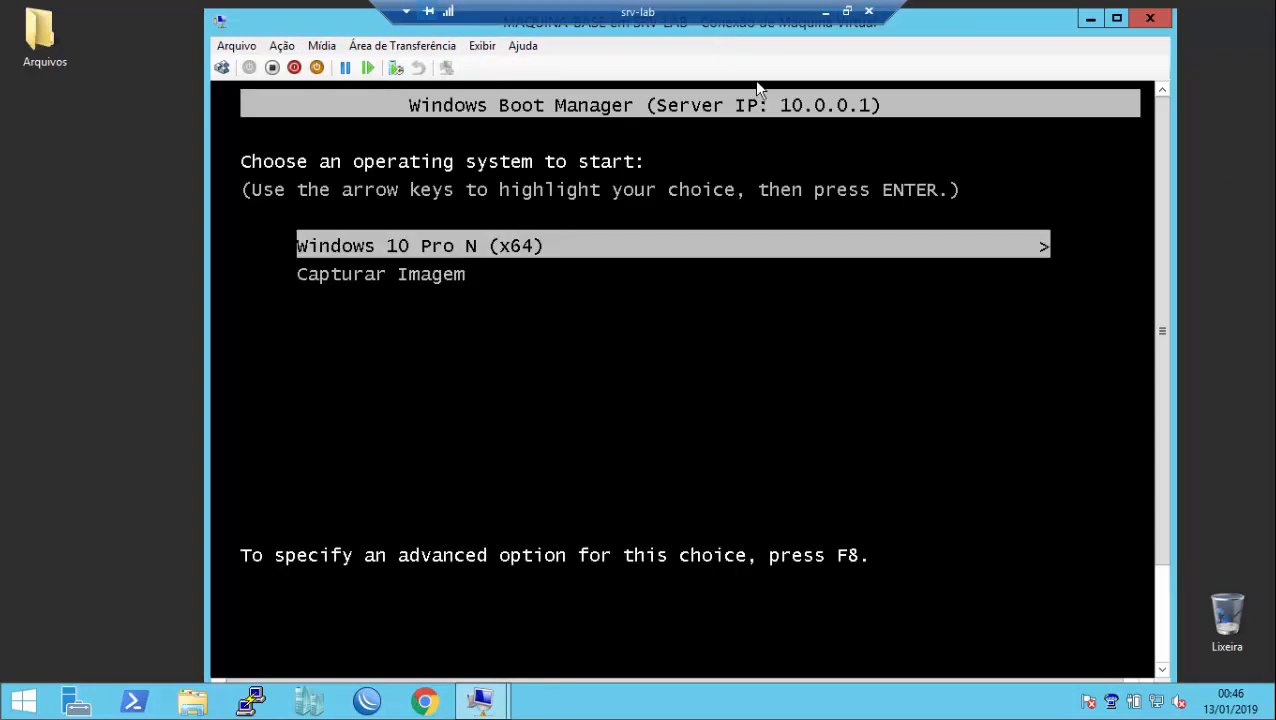
{"action": "mouse_move", "coordinate": [1162, 224]}
{"action": "left_mouse_down"}
{"action": "mouse_move", "coordinate": [1164, 239]}
{"action": "mouse_move", "coordinate": [1164, 228]}
{"action": "left_mouse_up"}
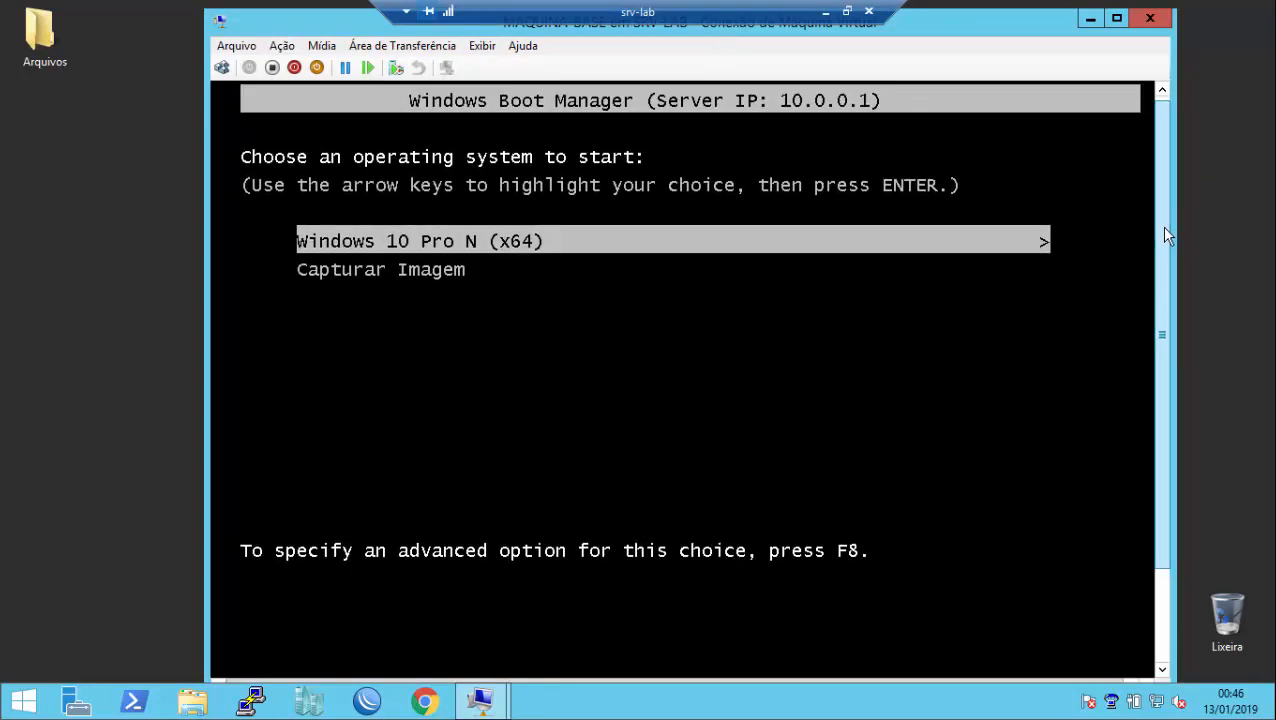
{"action": "key", "text": "Down"}
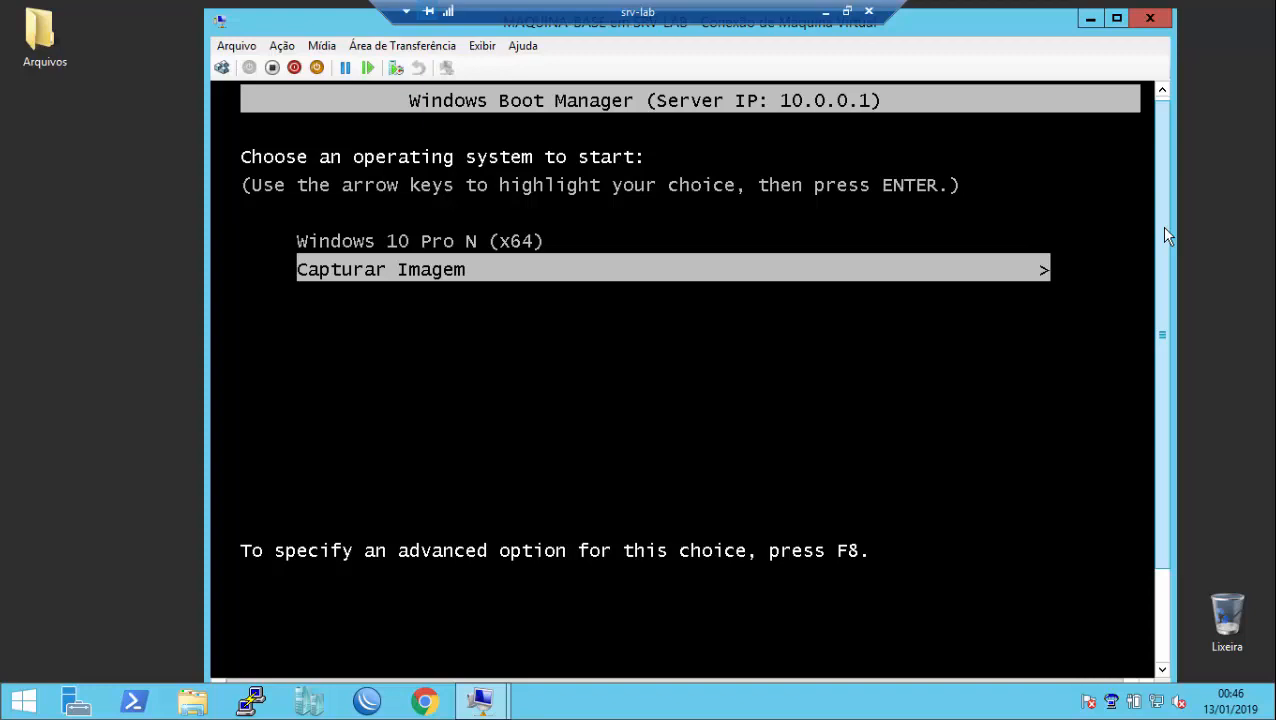
{"action": "key", "text": "Return"}
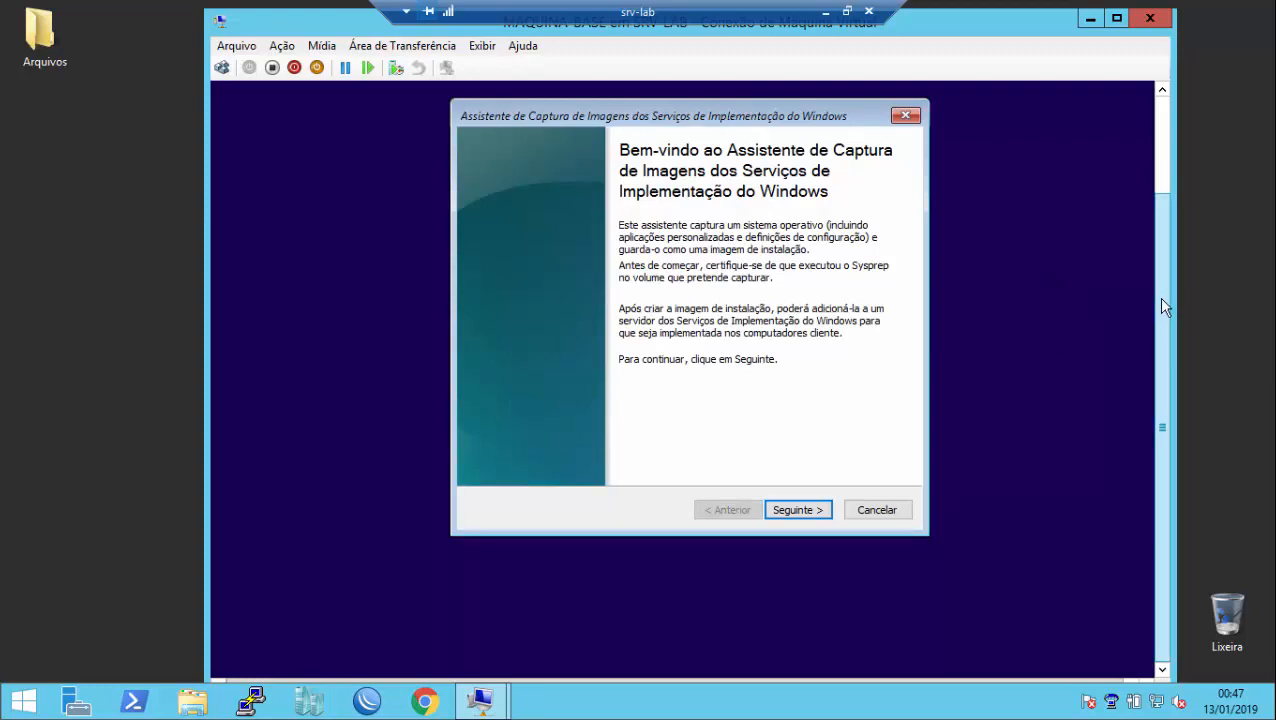
Step: Choose C:\ as the volume to capture and name the image Win10Padrao
{"action": "scroll", "coordinate": [1162, 295], "scroll_direction": "up", "scroll_amount": 2}
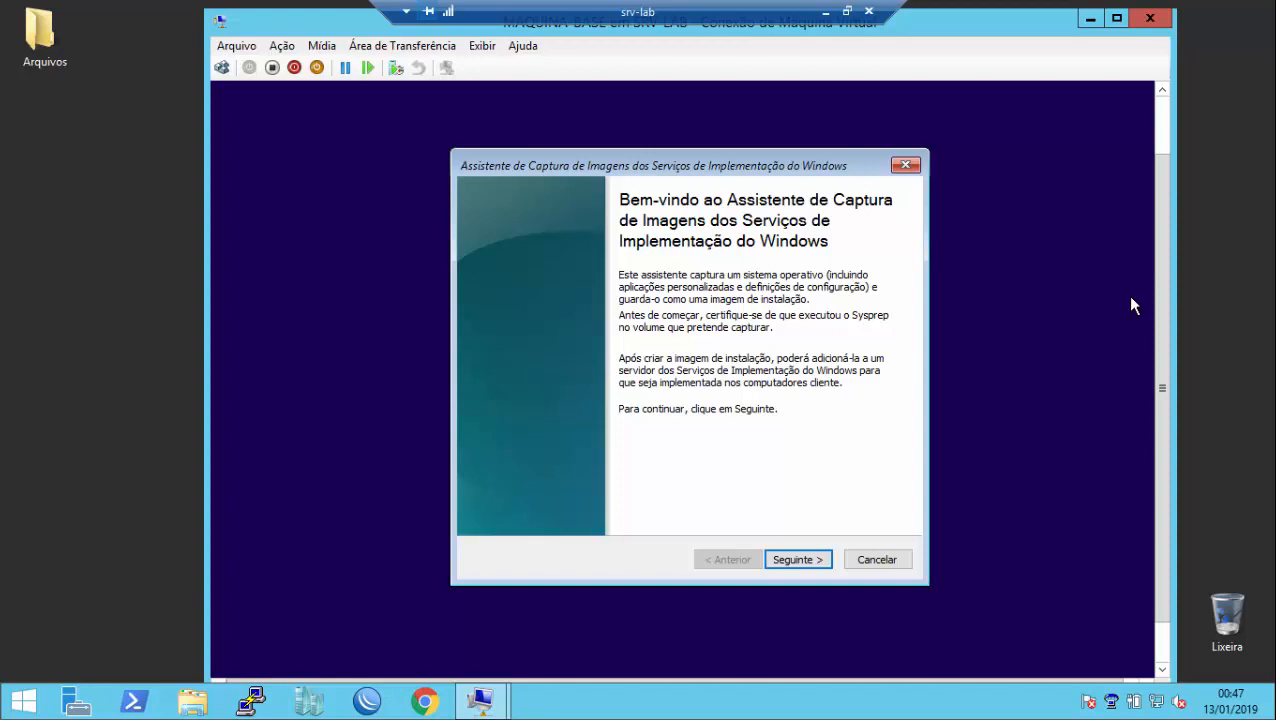
{"action": "left_click", "coordinate": [800, 561]}
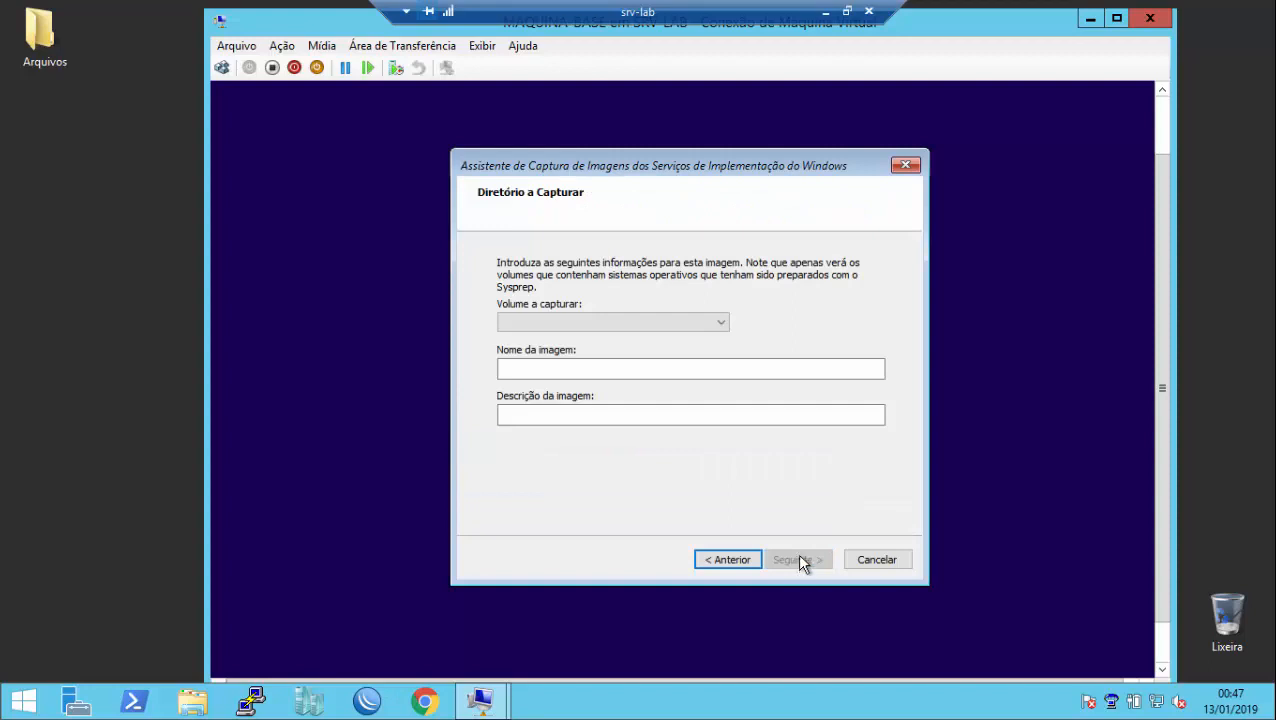
{"action": "left_click", "coordinate": [722, 322]}
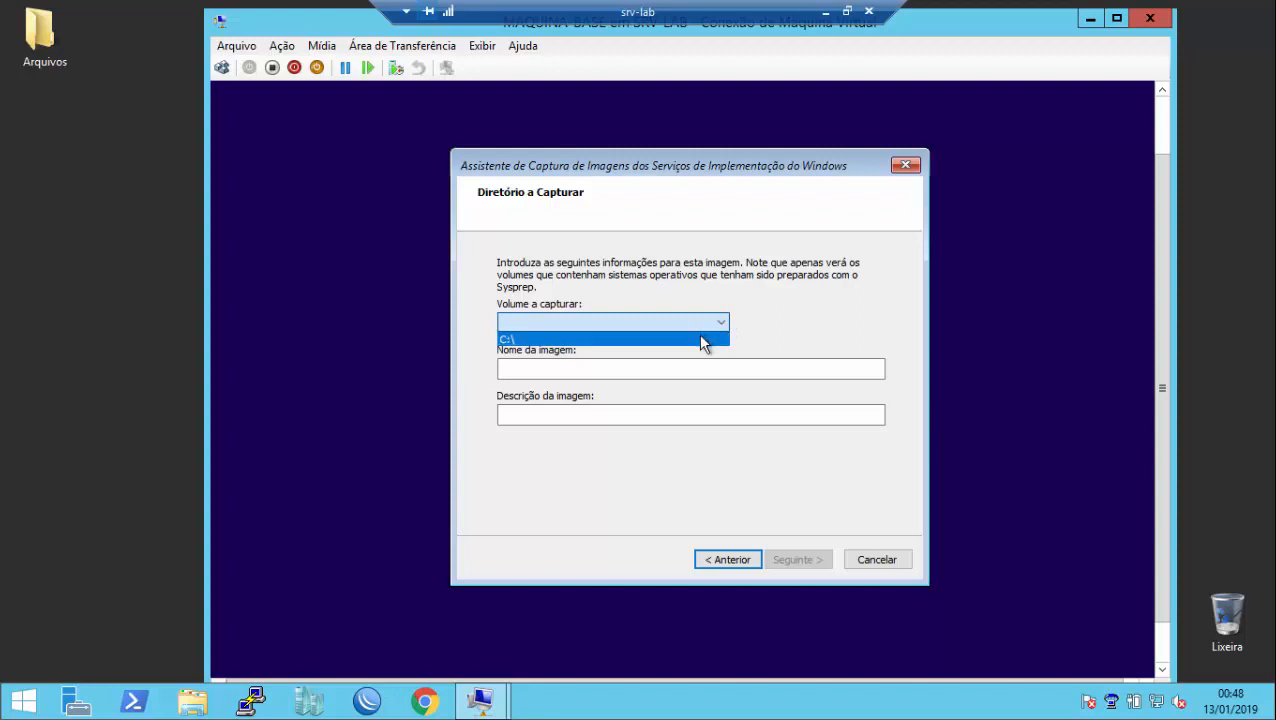
{"action": "left_click", "coordinate": [703, 341]}
{"action": "left_click", "coordinate": [673, 368]}
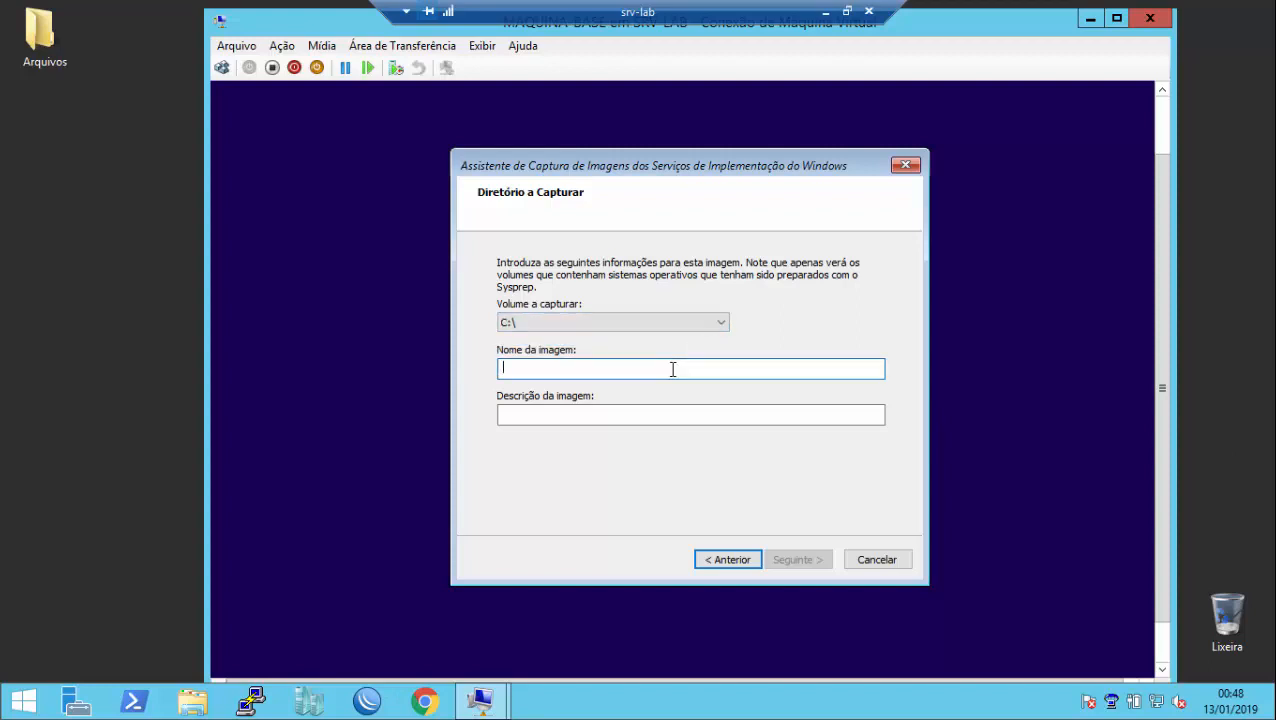
{"action": "type", "text": "Win10Padrao"}
Step: Enter the description 'Windows 10 imagem padrao', fixing the typos, and continue
{"action": "left_click", "coordinate": [608, 414]}
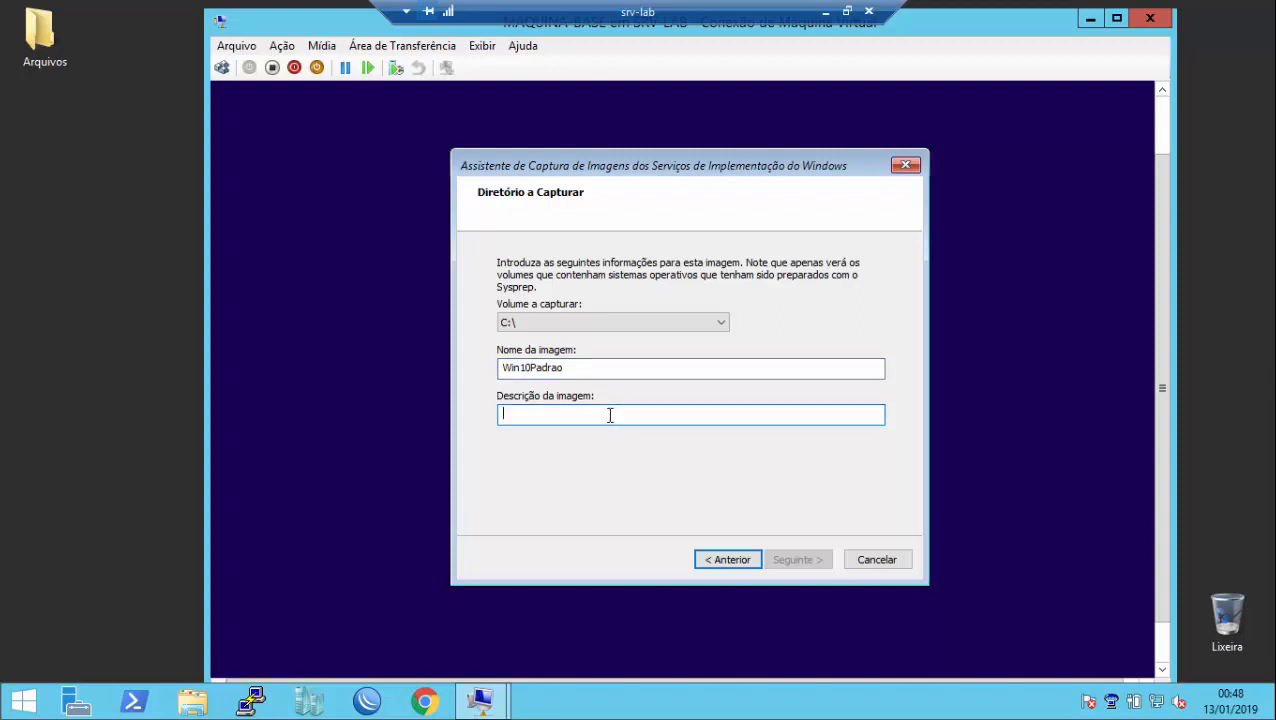
{"action": "type", "text": "Windows"}
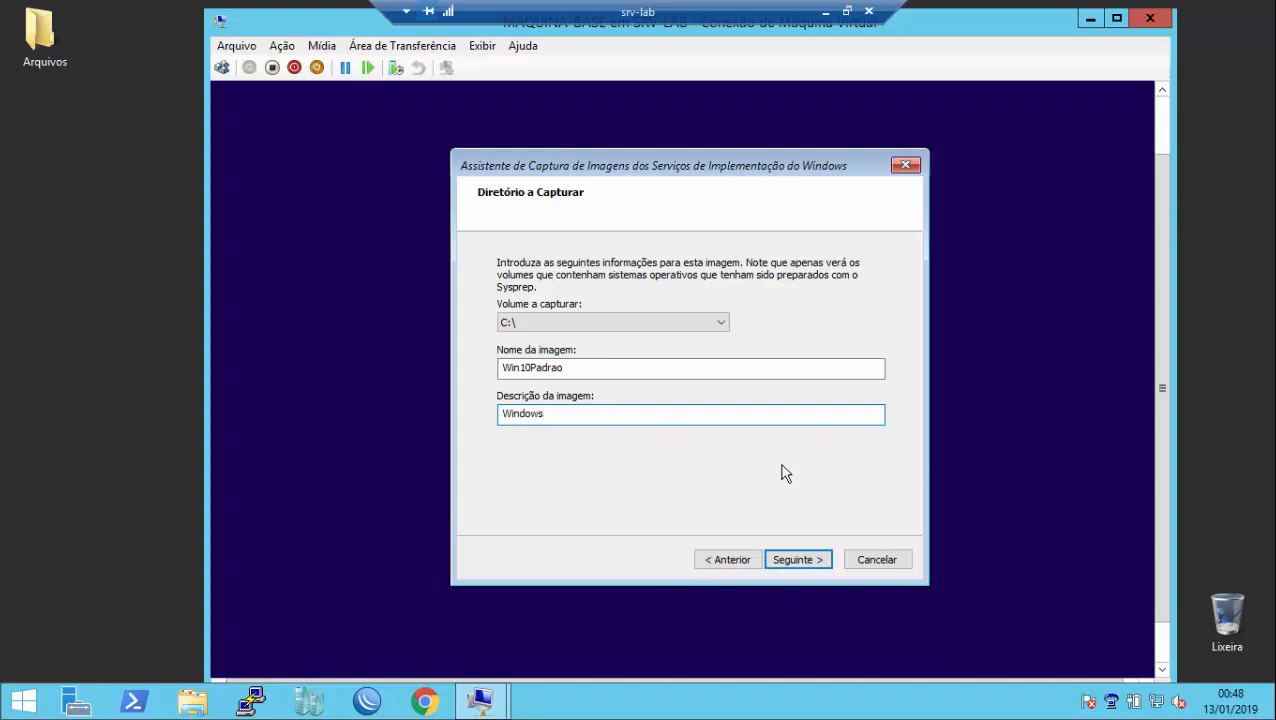
{"action": "type", "text": "10 I"}
{"action": "type", "text": "magem padr"}
{"action": "type", "text": "°ao"}
{"action": "key", "text": "BackSpace"}
{"action": "key", "text": "BackSpace"}
{"action": "key", "text": "BackSpace"}
{"action": "key", "text": "BackSpace"}
{"action": "type", "text": "ao"}
{"action": "key", "text": "BackSpace"}
{"action": "type", "text": "rao"}
{"action": "left_click", "coordinate": [563, 413]}
{"action": "key", "text": "BackSpace"}
{"action": "type", "text": "i"}
{"action": "left_click", "coordinate": [664, 420]}
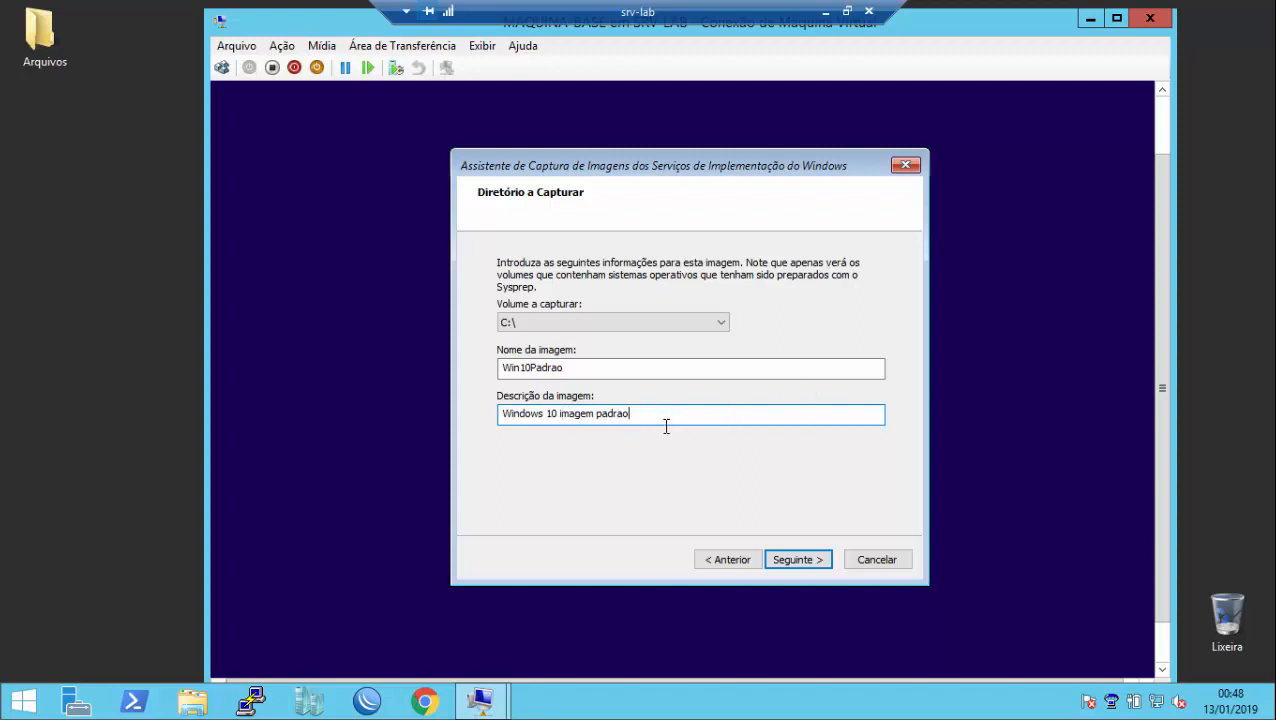
{"action": "left_click", "coordinate": [797, 560]}
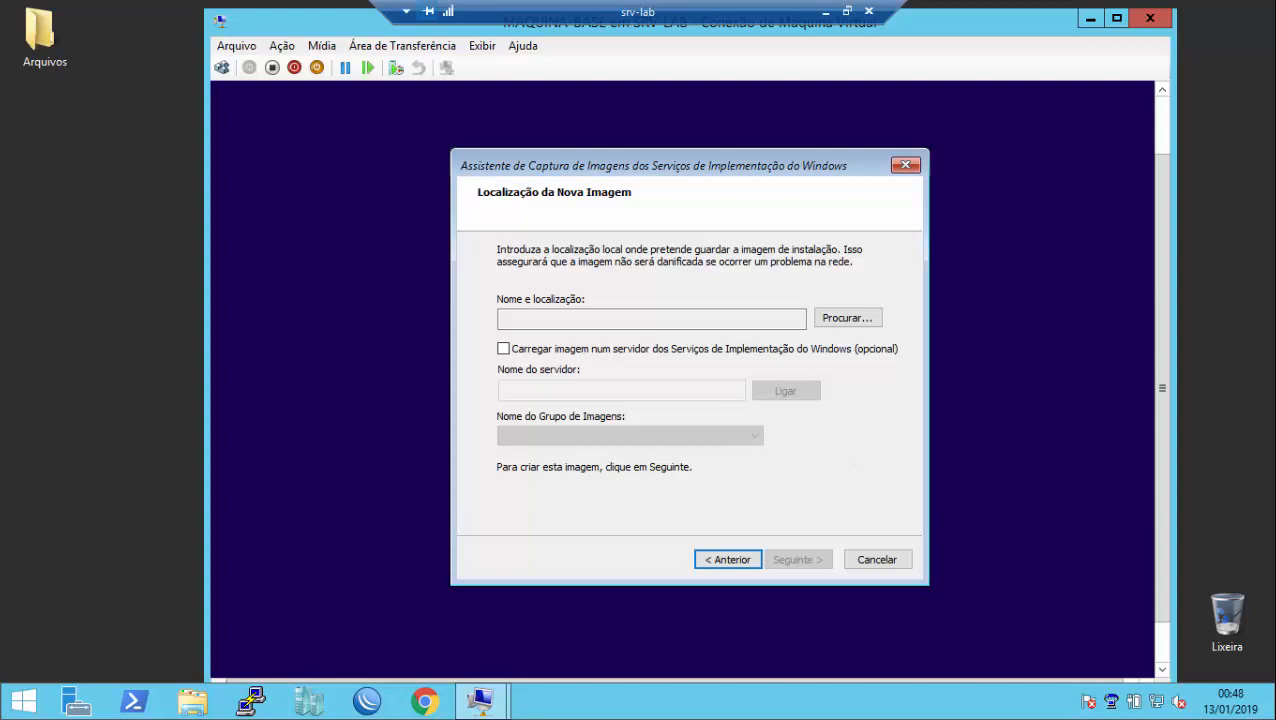
Step: Save the image file as win10padrao.wim on Disco Local (C:)
{"action": "left_click", "coordinate": [843, 317]}
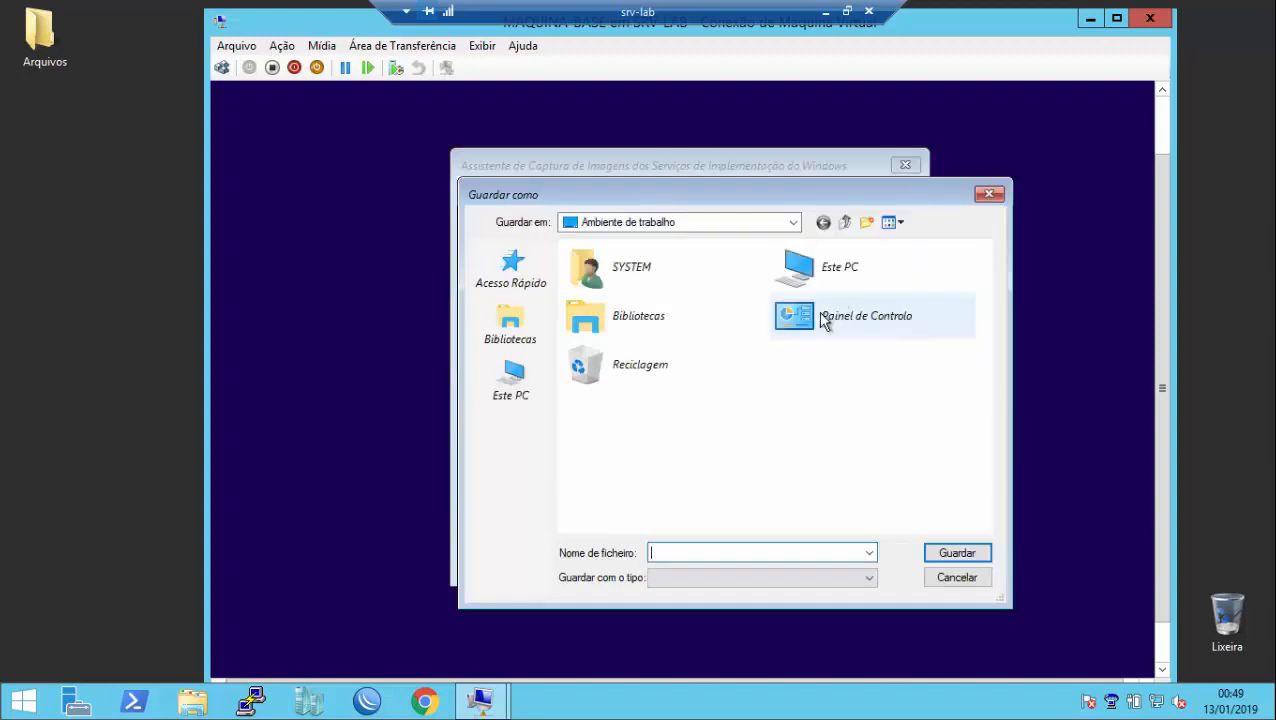
{"action": "left_click", "coordinate": [522, 376]}
{"action": "scroll", "coordinate": [984, 322], "scroll_direction": "down", "scroll_amount": 3}
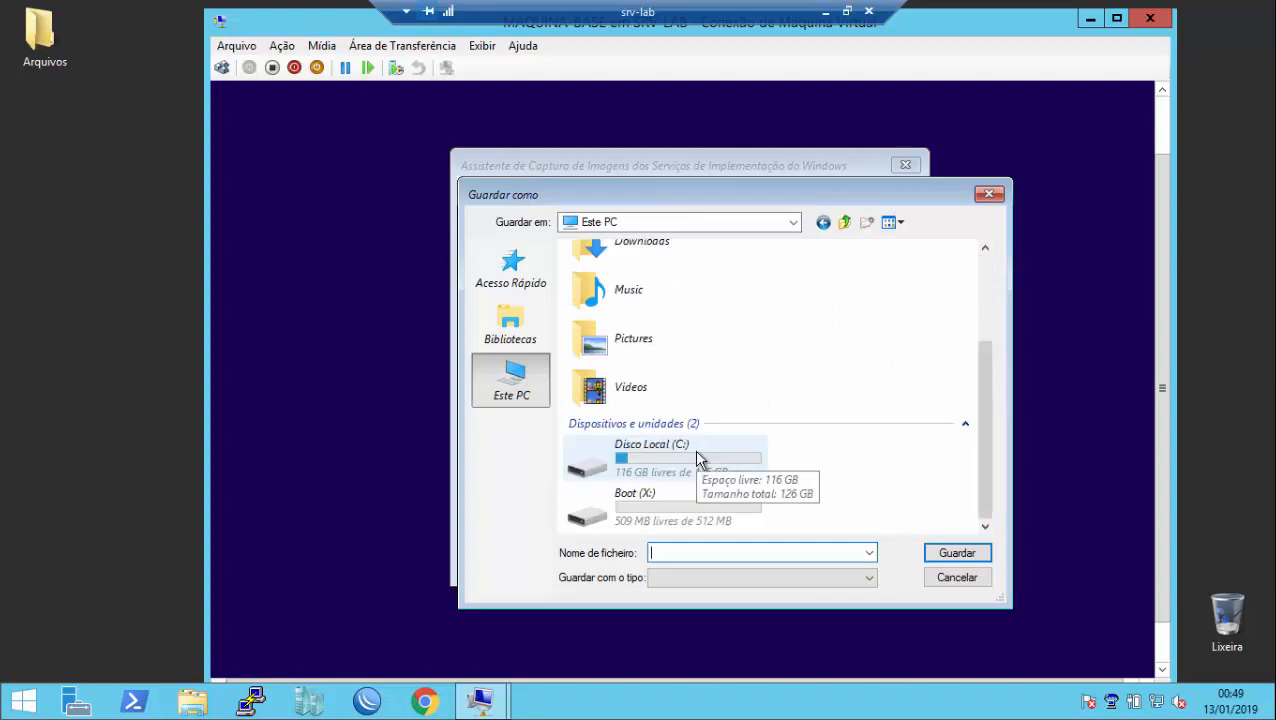
{"action": "double_click", "coordinate": [697, 456]}
{"action": "left_click", "coordinate": [684, 552]}
{"action": "type", "text": "win"}
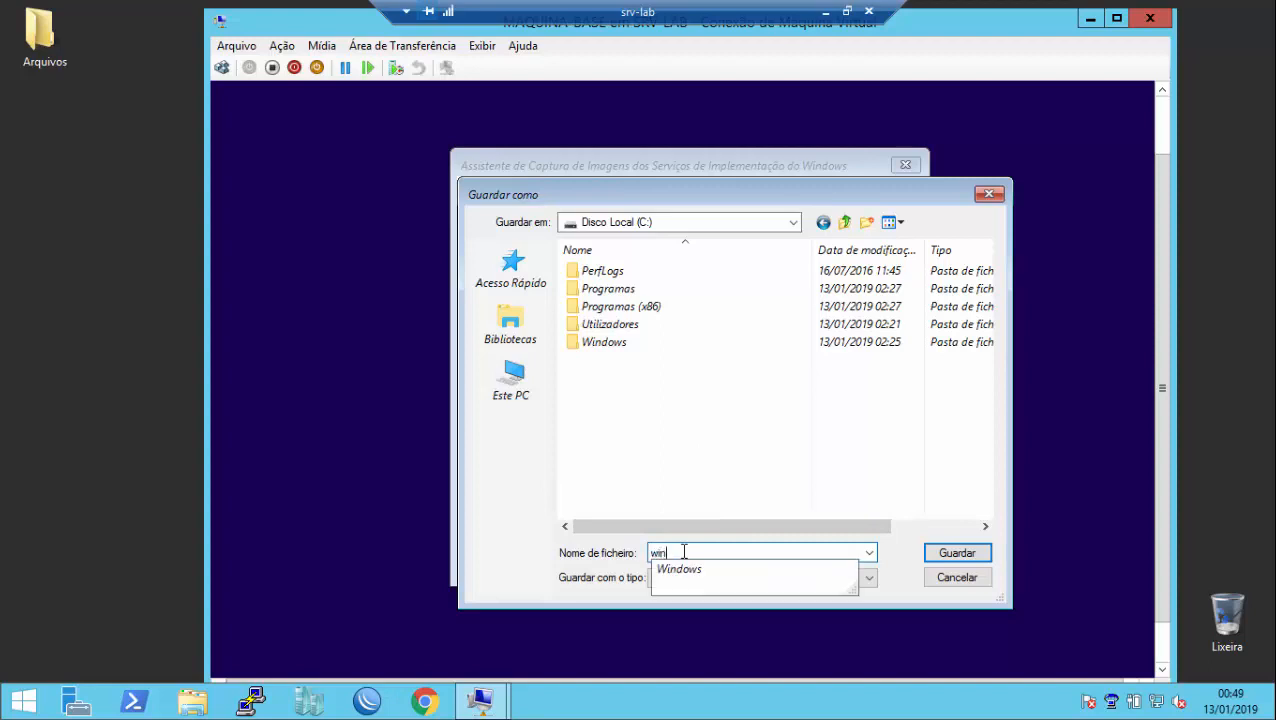
{"action": "type", "text": "10pe"}
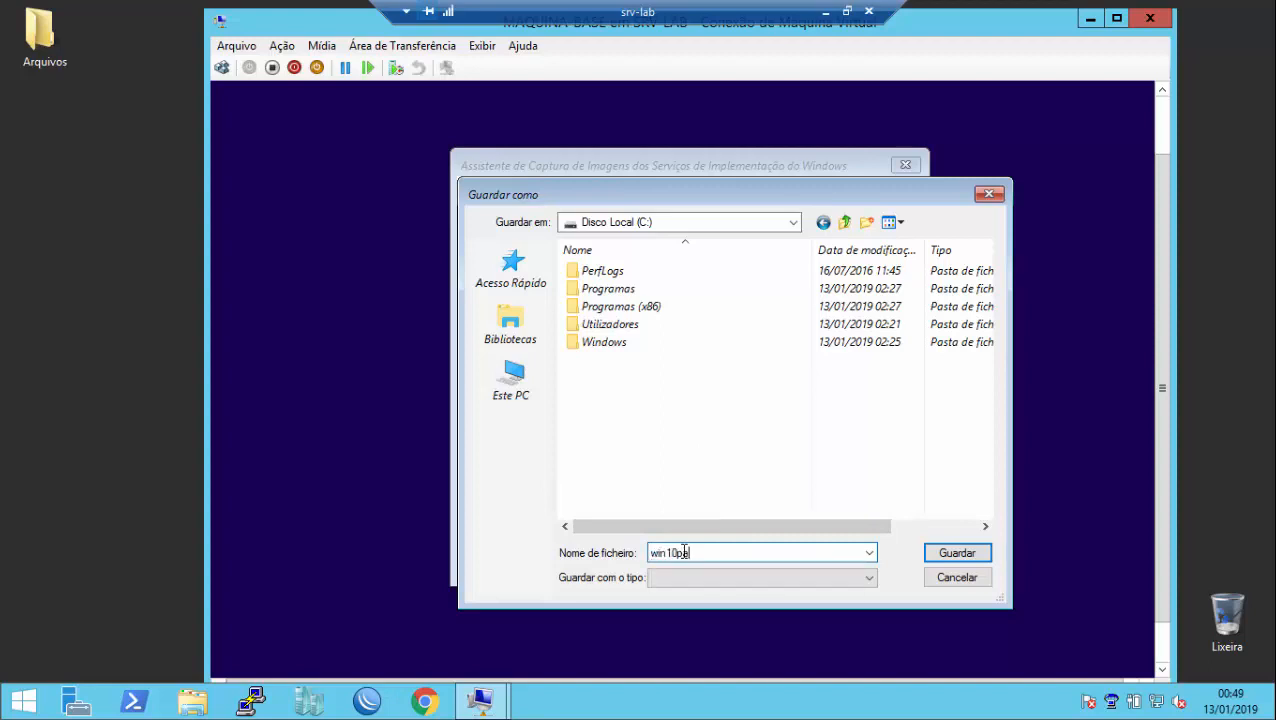
{"action": "type", "text": "drao"}
{"action": "left_click", "coordinate": [950, 555]}
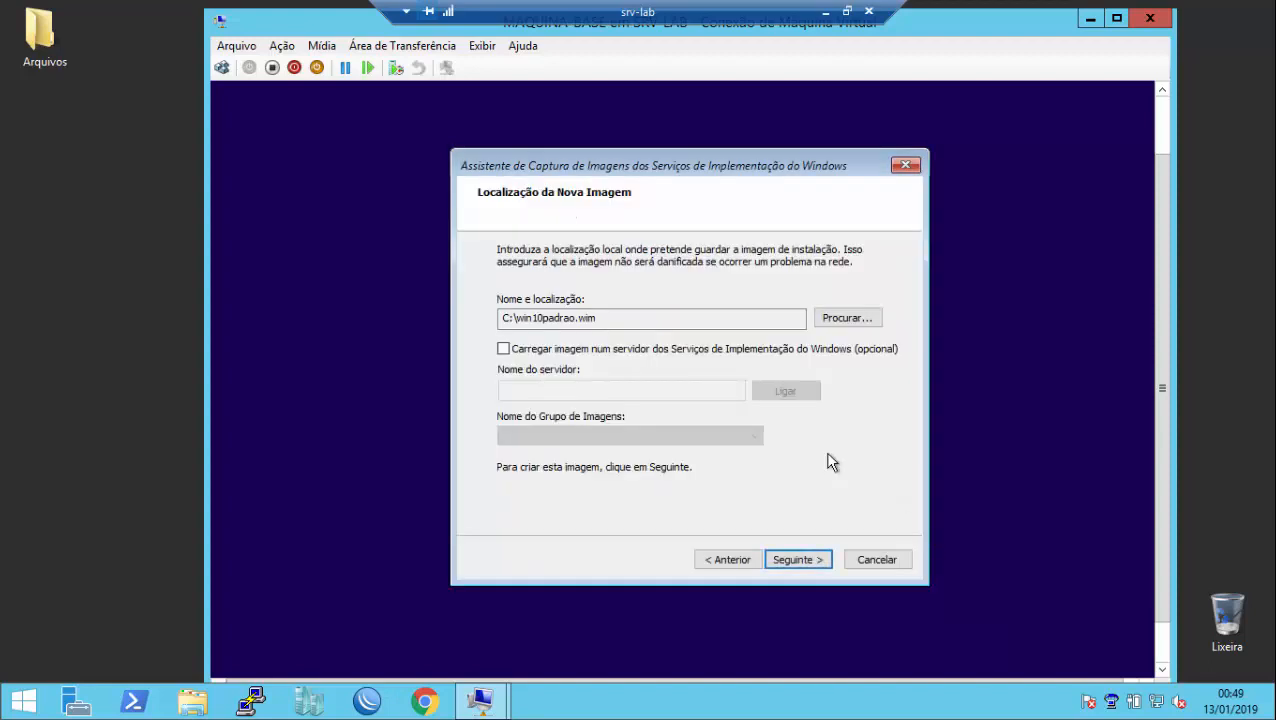
Step: Enable uploading the image to deployment server wds-01 and connect to it
{"action": "left_click", "coordinate": [504, 349]}
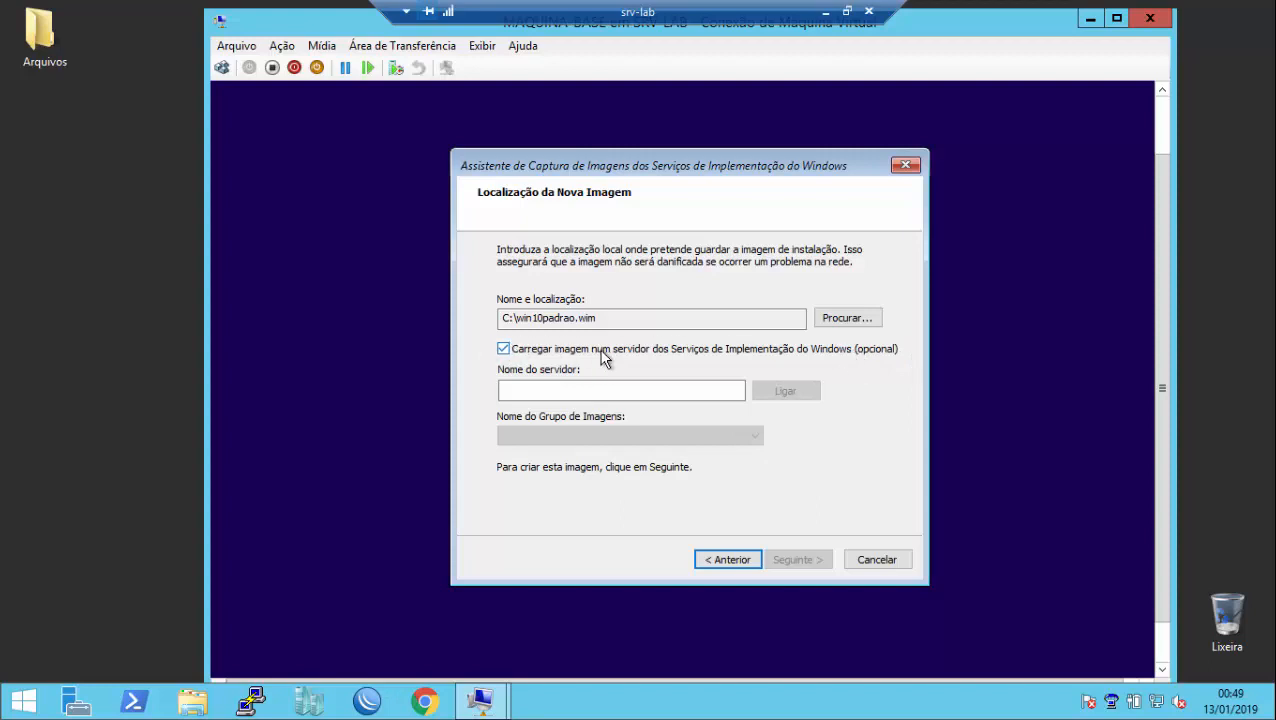
{"action": "left_click", "coordinate": [650, 394]}
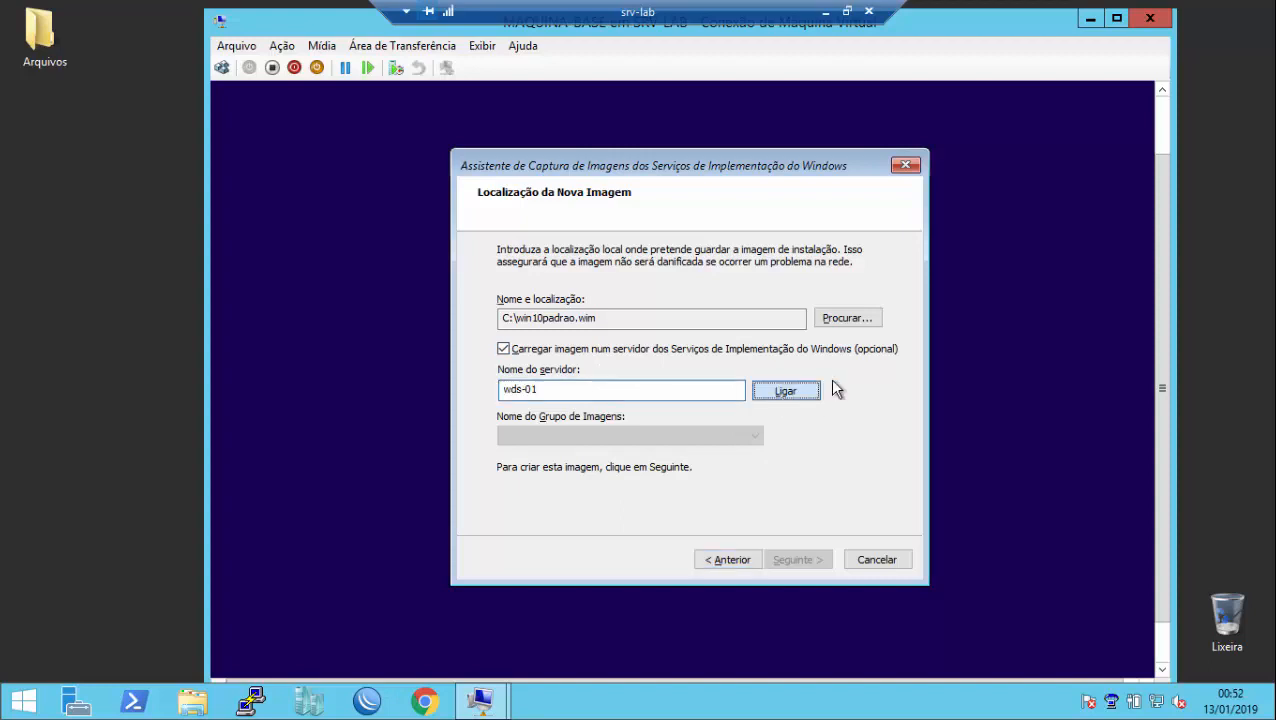
{"action": "left_click", "coordinate": [564, 388]}
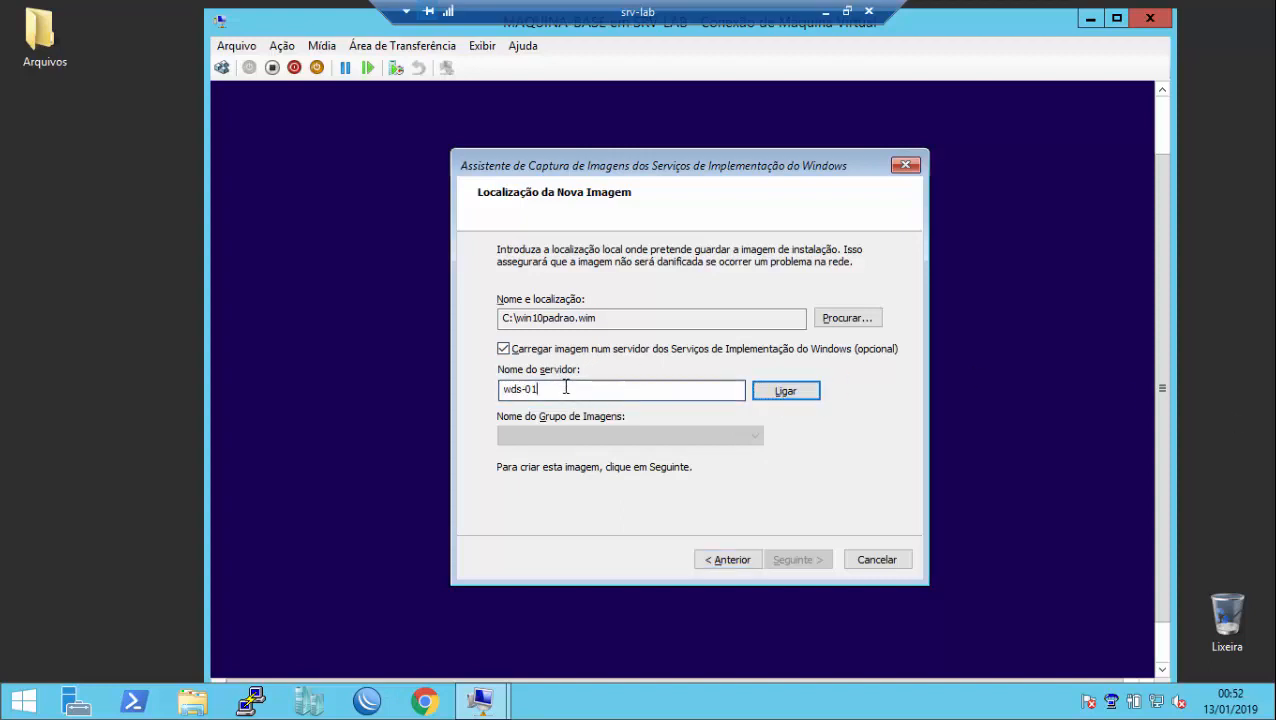
{"action": "double_click", "coordinate": [588, 389]}
{"action": "left_click", "coordinate": [592, 389]}
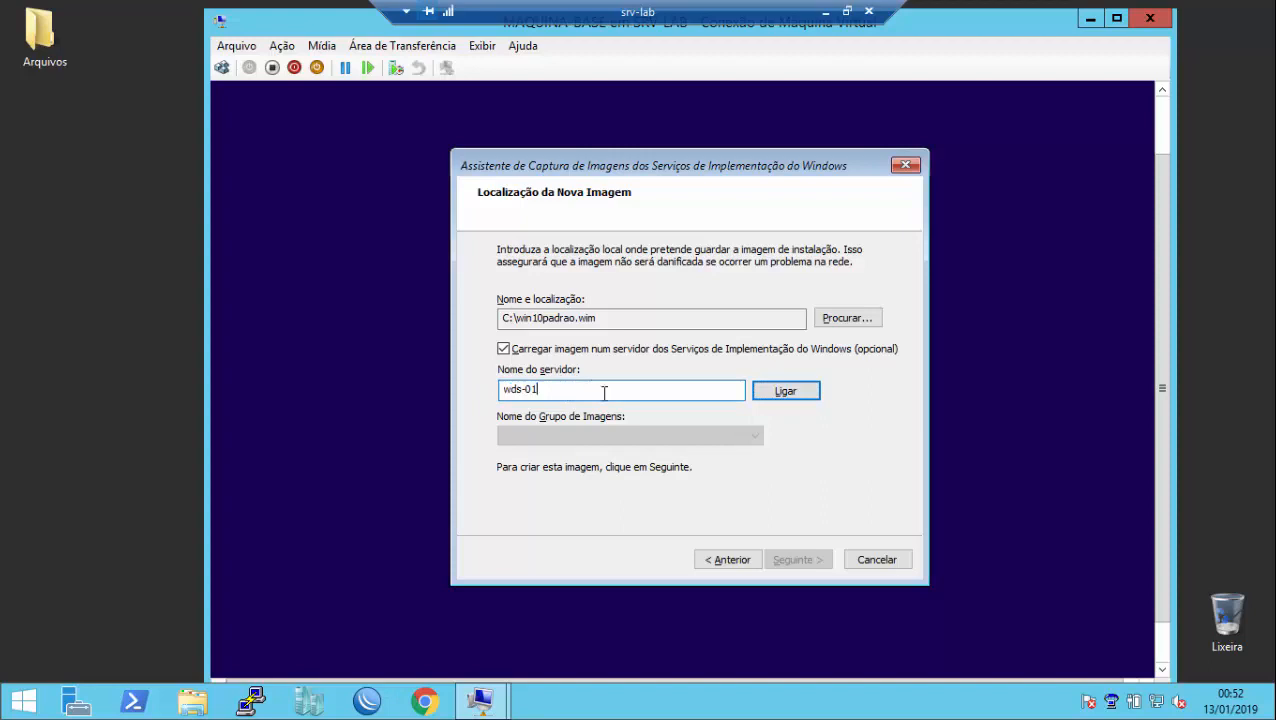
{"action": "left_click", "coordinate": [797, 397]}
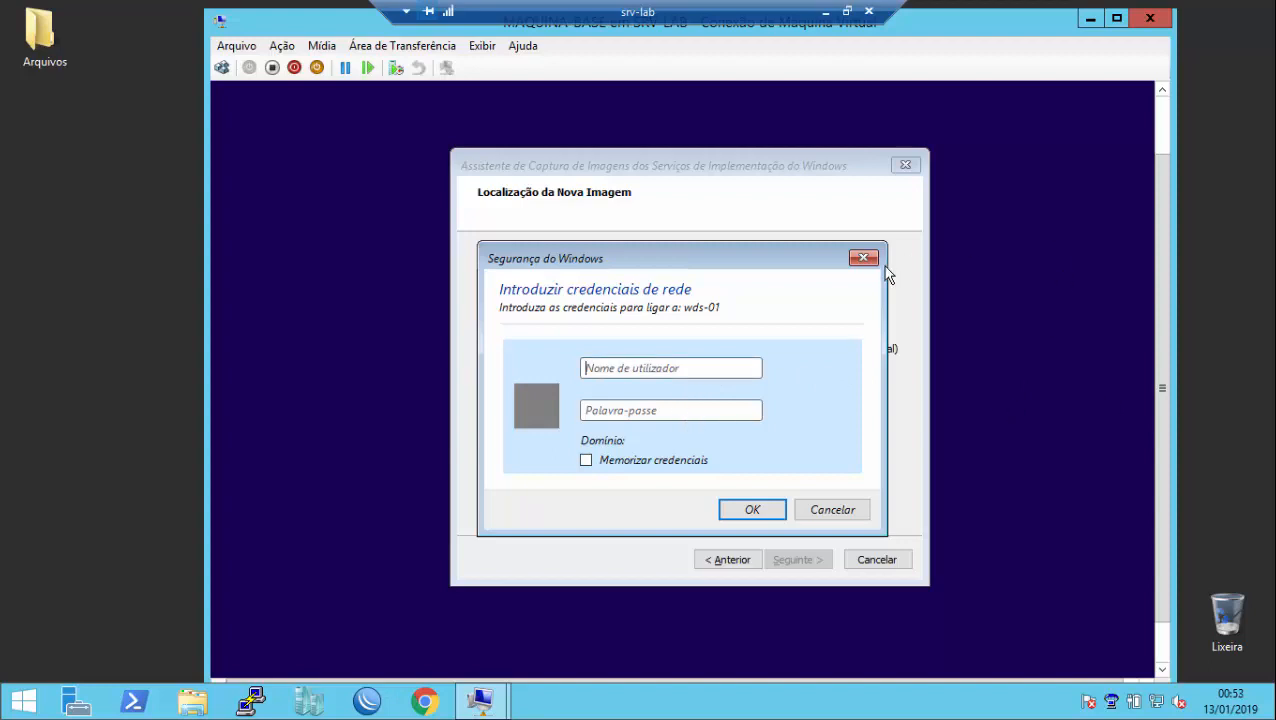
Step: Sign in to wds-01 with the administrator account and password, remembering the credentials
{"action": "type", "text": "wds"}
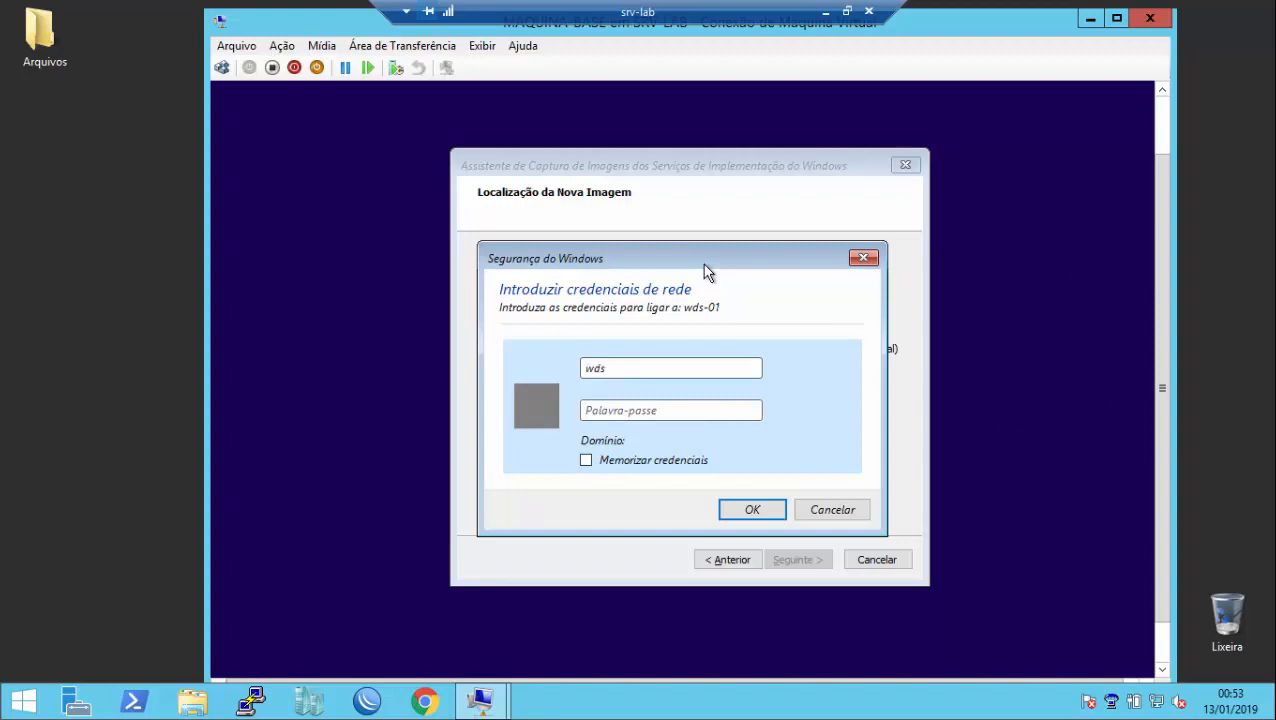
{"action": "type", "text": "-01\\Administrator"}
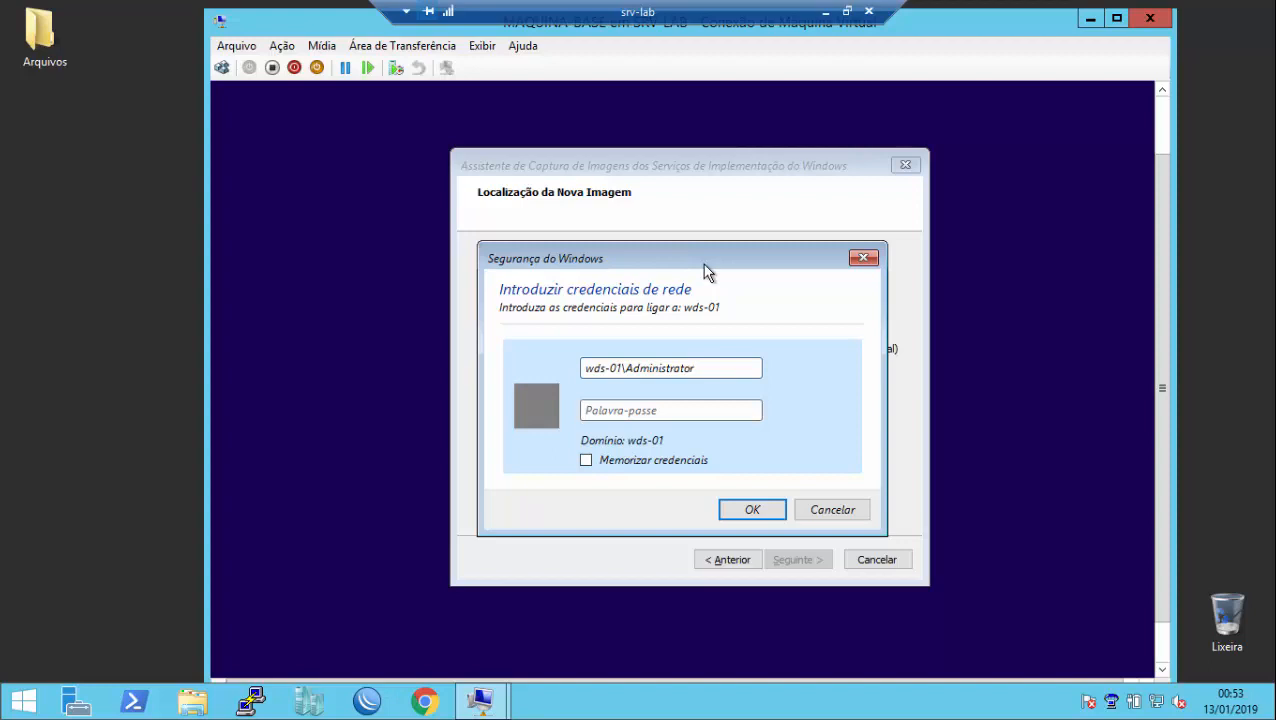
{"action": "key", "text": "Tab"}
{"action": "left_click", "coordinate": [699, 407]}
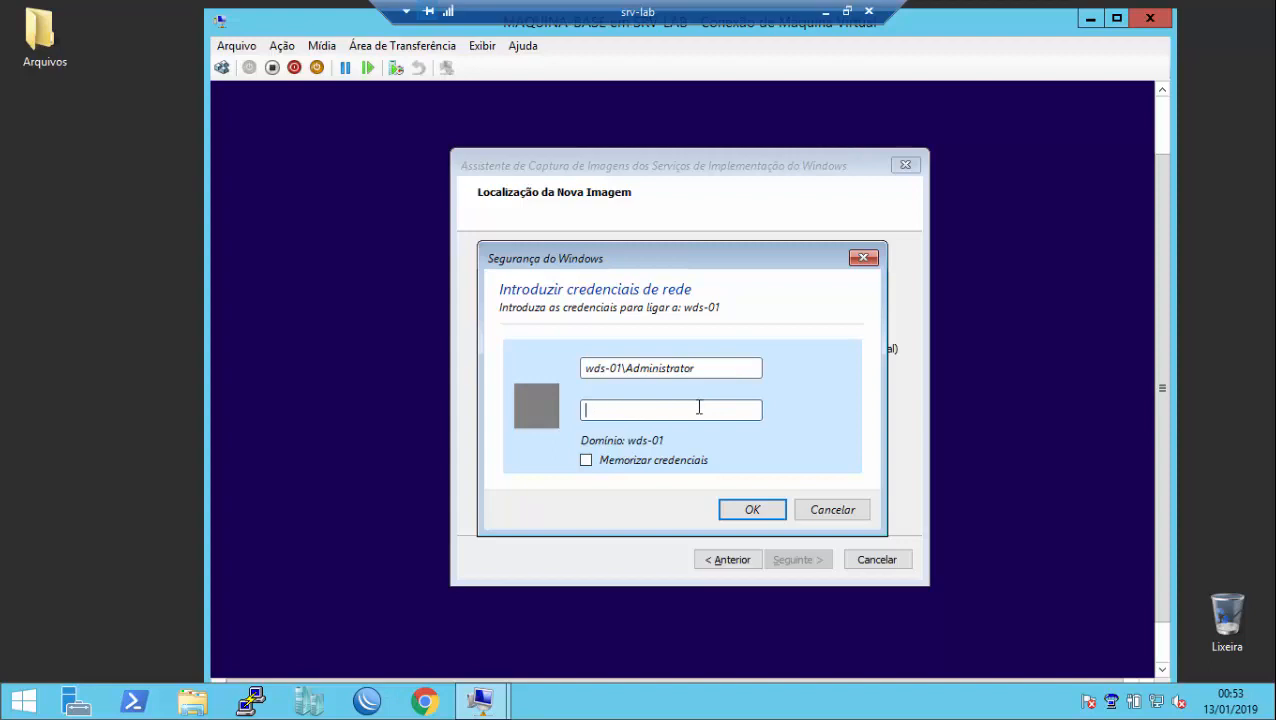
{"action": "type", "text": "••••••••"}
{"action": "left_click", "coordinate": [588, 461]}
{"action": "left_click", "coordinate": [765, 510]}
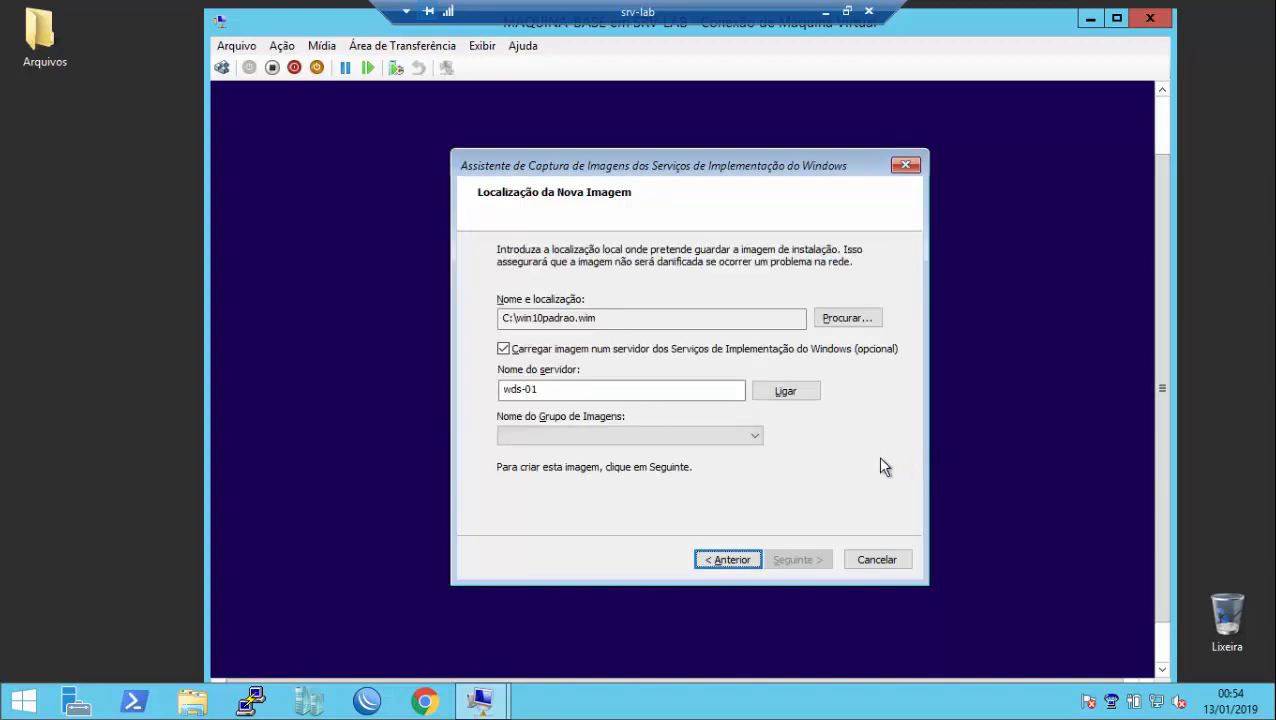
Step: Put the image in the Win10x64 image group and start the capture
{"action": "left_click", "coordinate": [747, 440]}
{"action": "left_click", "coordinate": [723, 453]}
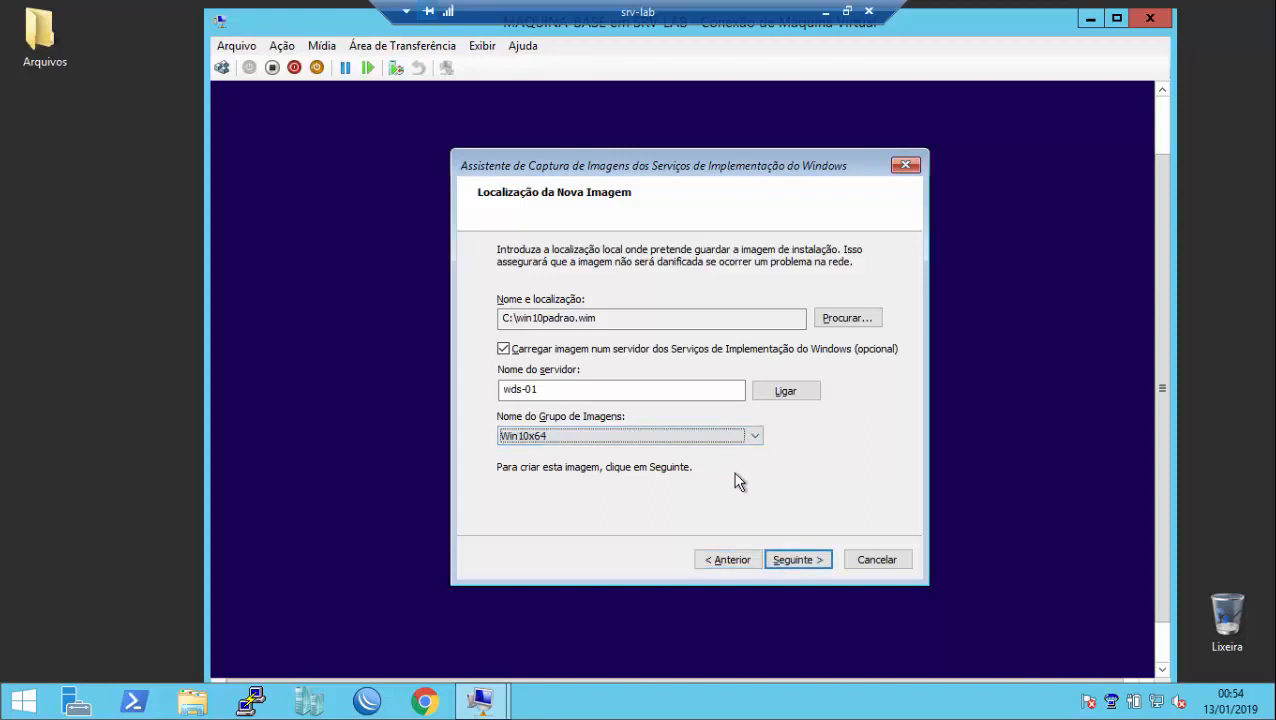
{"action": "left_click", "coordinate": [796, 560]}
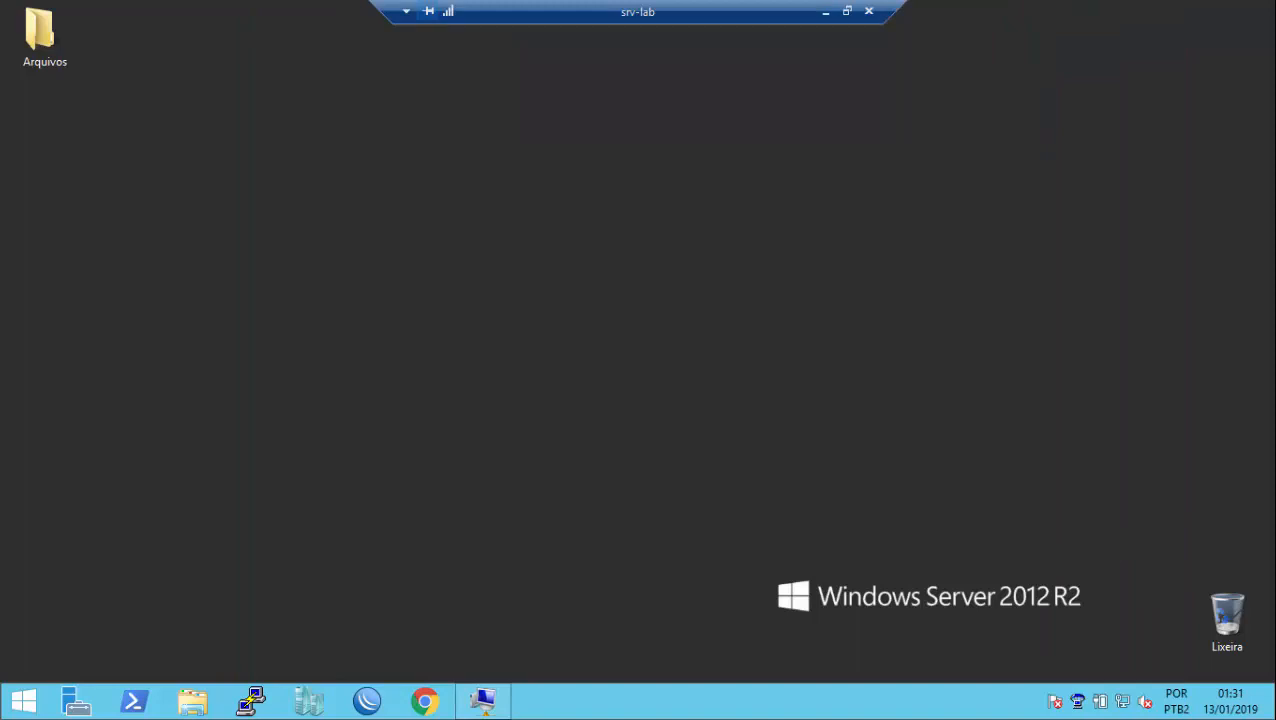
Step: Begin a new VM named WORKSTATION in a custom location with 4096 MB startup memory
{"action": "left_click", "coordinate": [308, 700]}
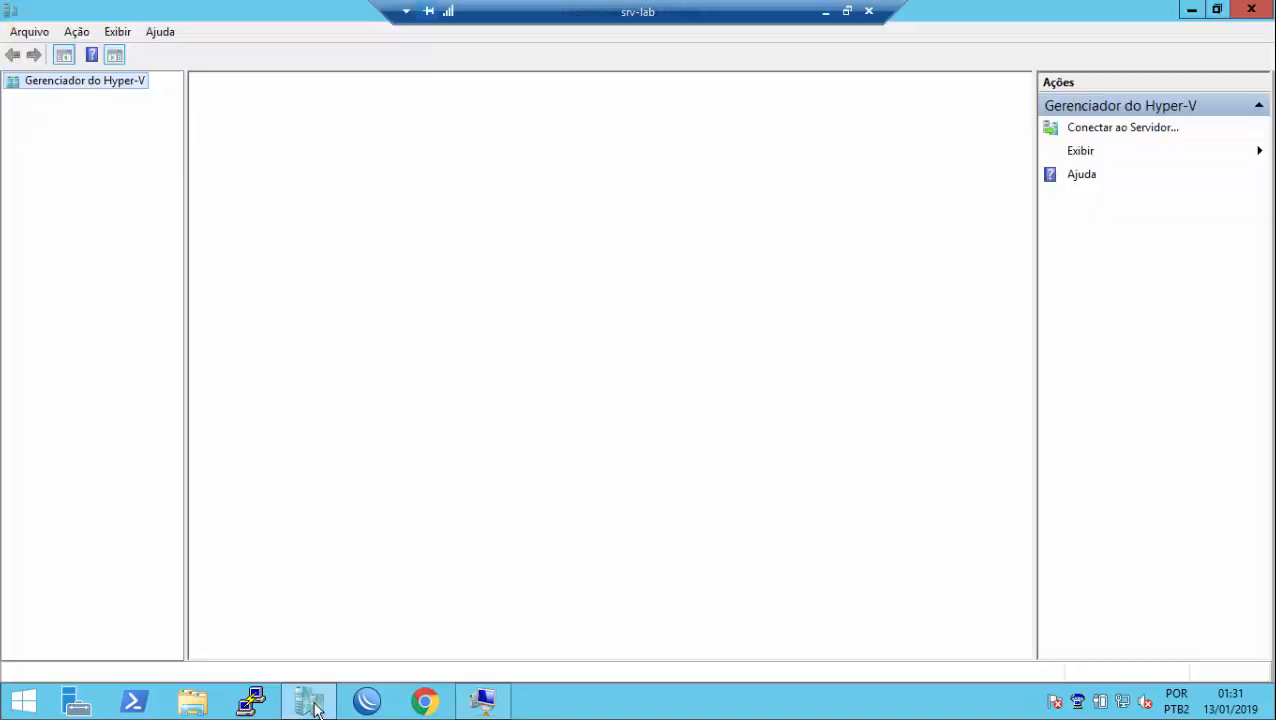
{"action": "left_click", "coordinate": [1080, 127]}
{"action": "left_click", "coordinate": [1147, 131]}
{"action": "left_click", "coordinate": [763, 561]}
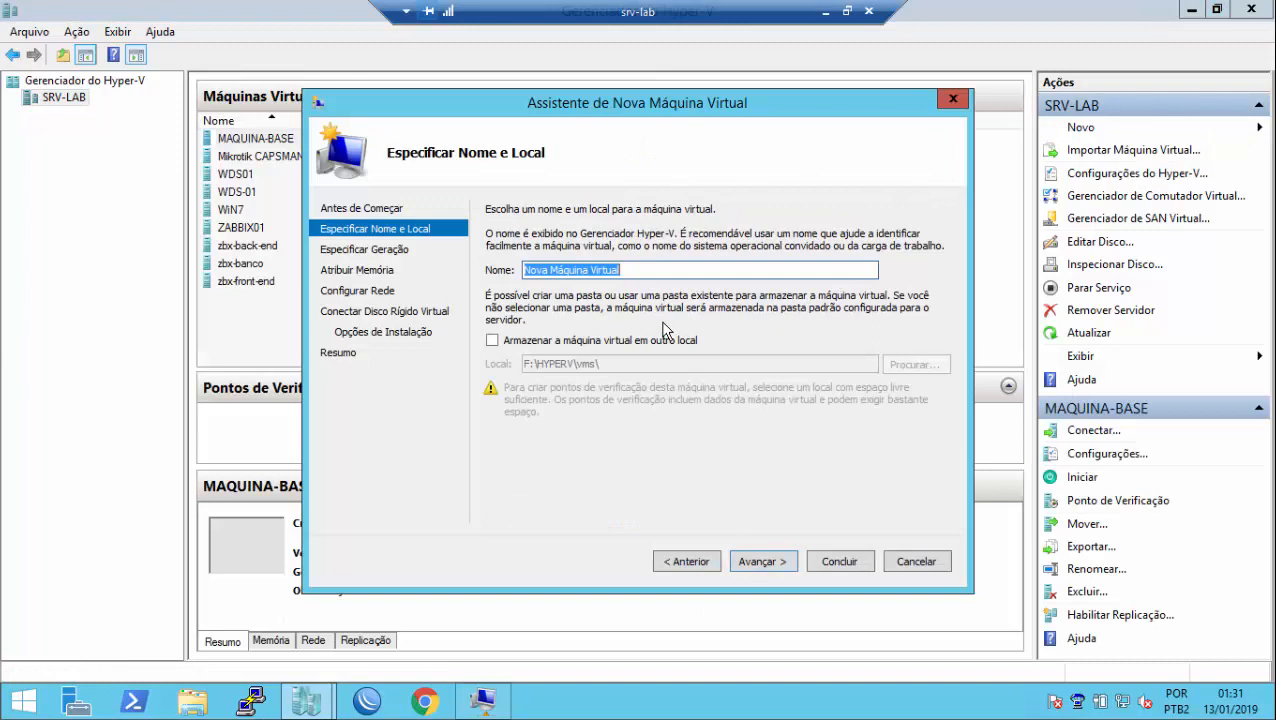
{"action": "type", "text": "Windows"}
{"action": "key", "text": "BackSpace"}
{"action": "key", "text": "BackSpace"}
{"action": "key", "text": "BackSpace"}
{"action": "key", "text": "BackSpace"}
{"action": "key", "text": "BackSpace"}
{"action": "key", "text": "BackSpace"}
{"action": "key", "text": "BackSpace"}
{"action": "key", "text": "BackSpace"}
{"action": "type", "text": "WORKSTATION"}
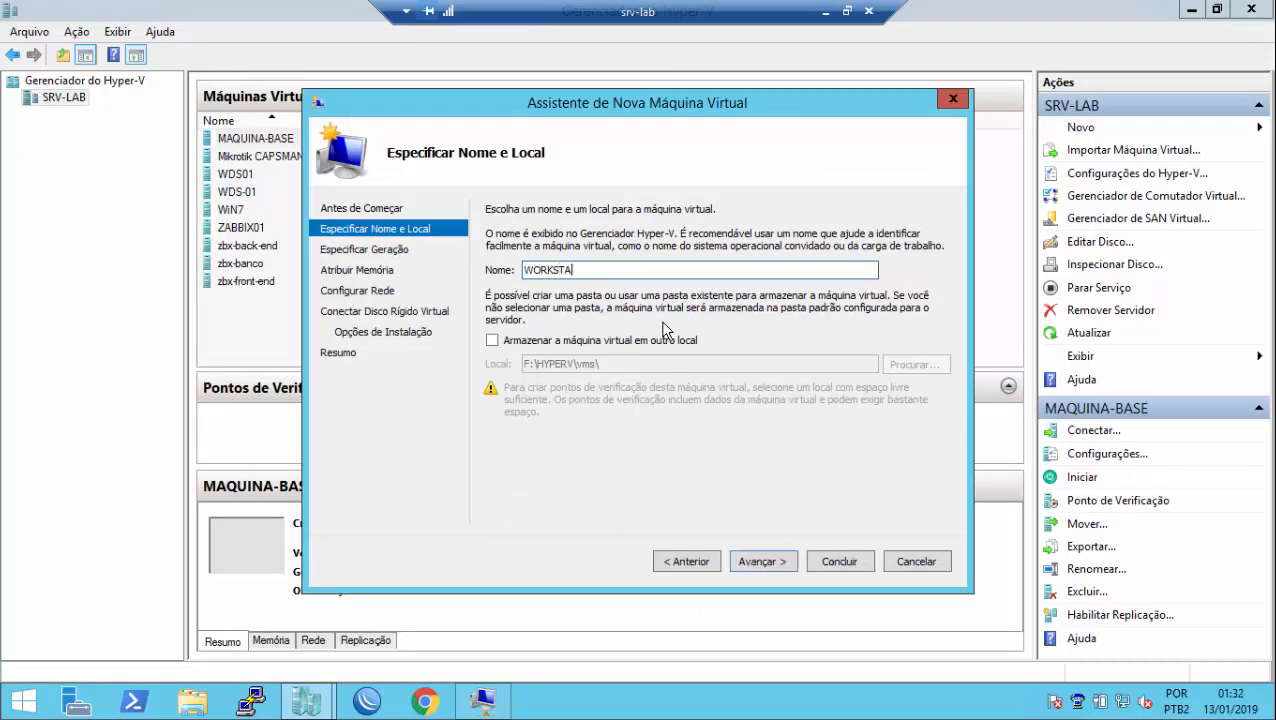
{"action": "left_click", "coordinate": [658, 340]}
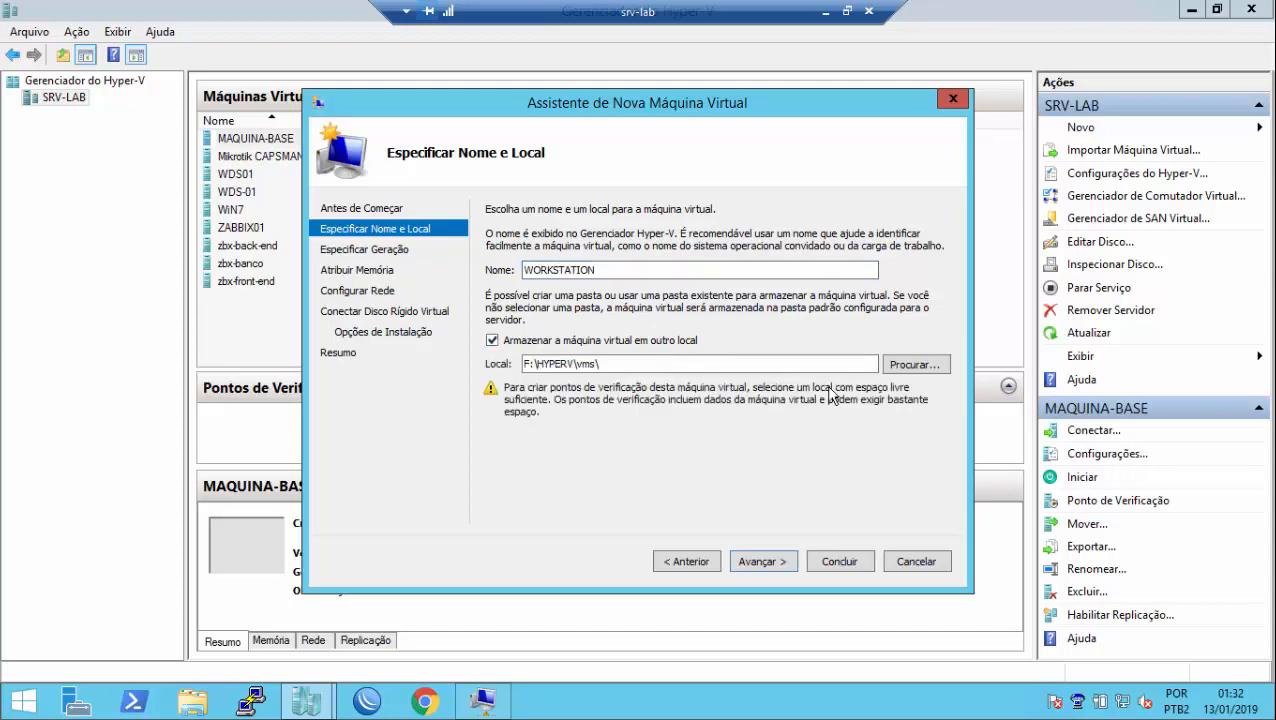
{"action": "left_click", "coordinate": [781, 558]}
{"action": "left_click", "coordinate": [781, 558]}
{"action": "type", "text": "40"}
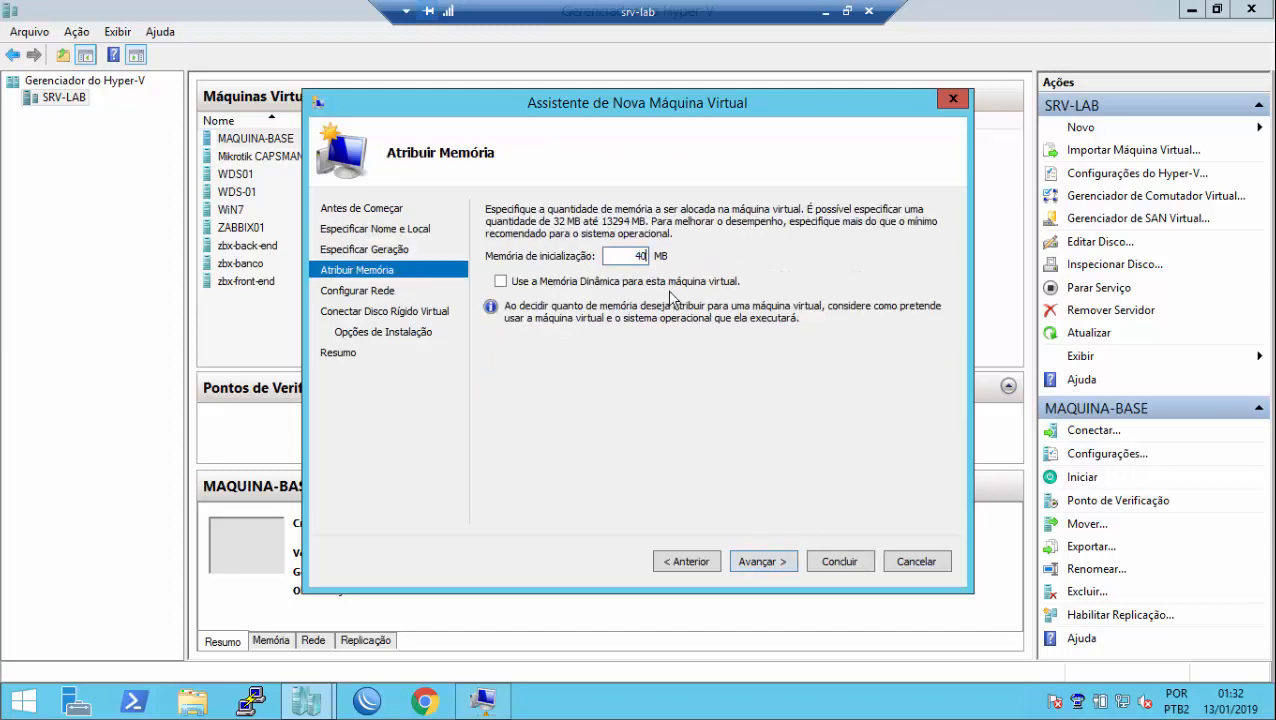
{"action": "type", "text": "96"}
{"action": "left_click", "coordinate": [763, 561]}
Step: Connect WORKSTATION to the INTERNO network and finish creating it with default disk settings
{"action": "left_click", "coordinate": [798, 250]}
{"action": "left_click", "coordinate": [790, 268]}
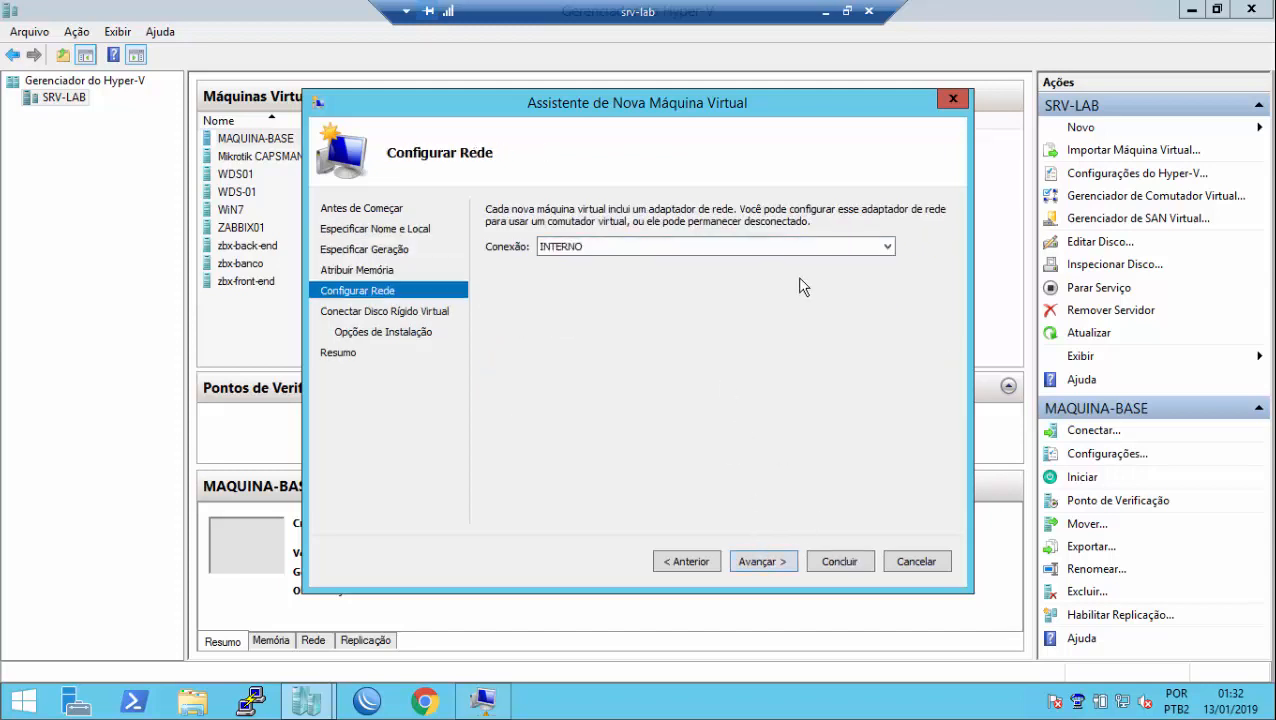
{"action": "left_click", "coordinate": [766, 563]}
{"action": "left_click", "coordinate": [766, 561]}
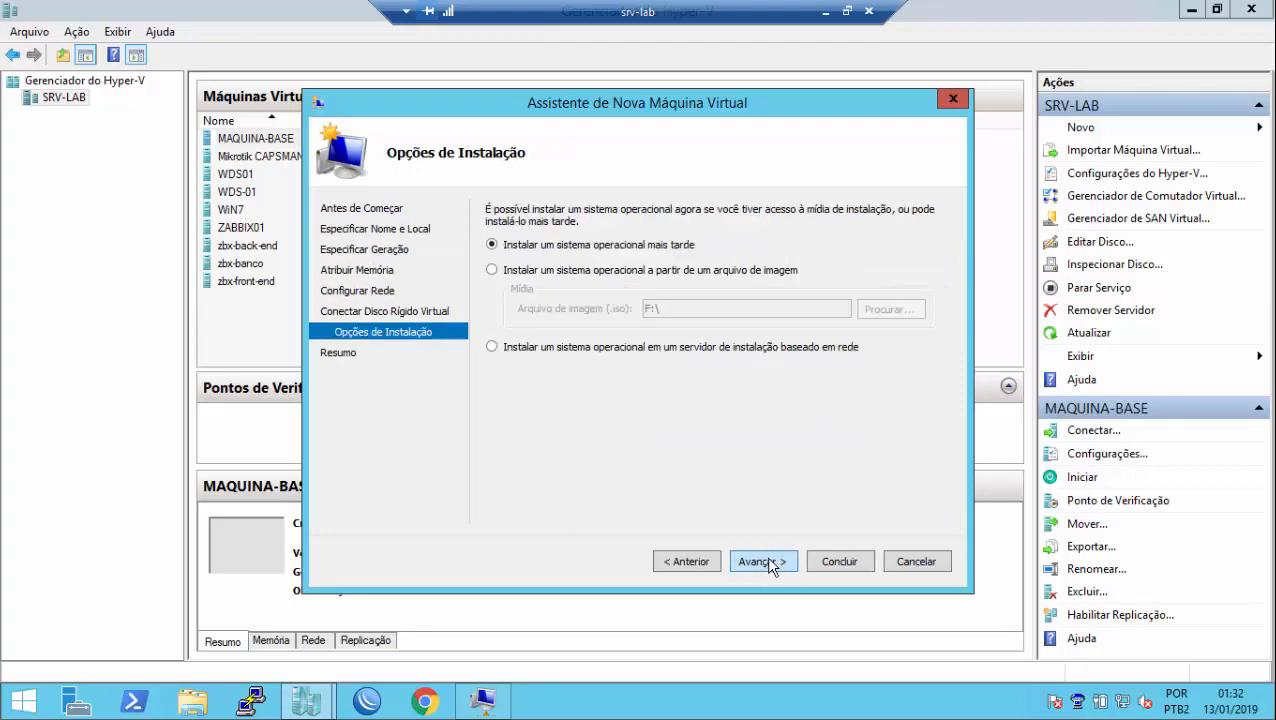
{"action": "left_click", "coordinate": [766, 558]}
{"action": "key", "text": "Return"}
Step: Keep the network adapter first in WORKSTATION's boot order and start the VM
{"action": "right_click", "coordinate": [355, 227]}
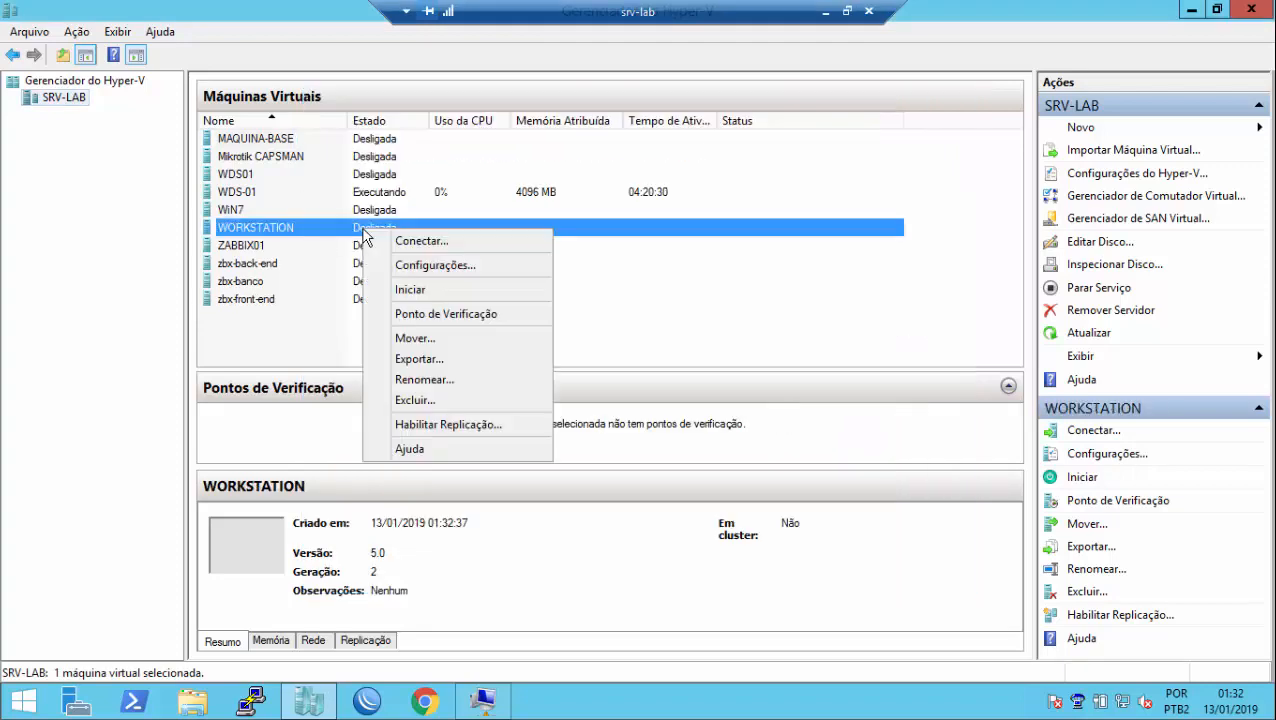
{"action": "left_click", "coordinate": [392, 239]}
{"action": "left_click", "coordinate": [226, 48]}
{"action": "left_click", "coordinate": [270, 68]}
{"action": "left_click", "coordinate": [365, 122]}
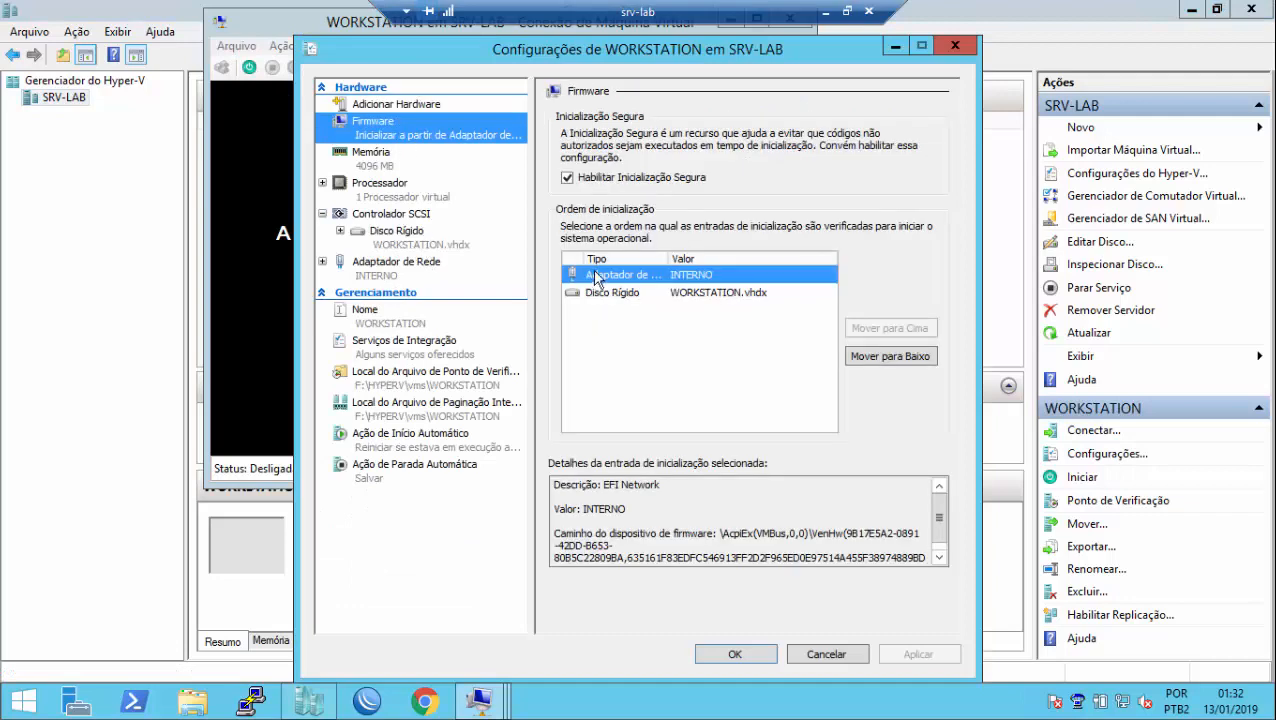
{"action": "left_click", "coordinate": [728, 652]}
{"action": "left_click", "coordinate": [249, 68]}
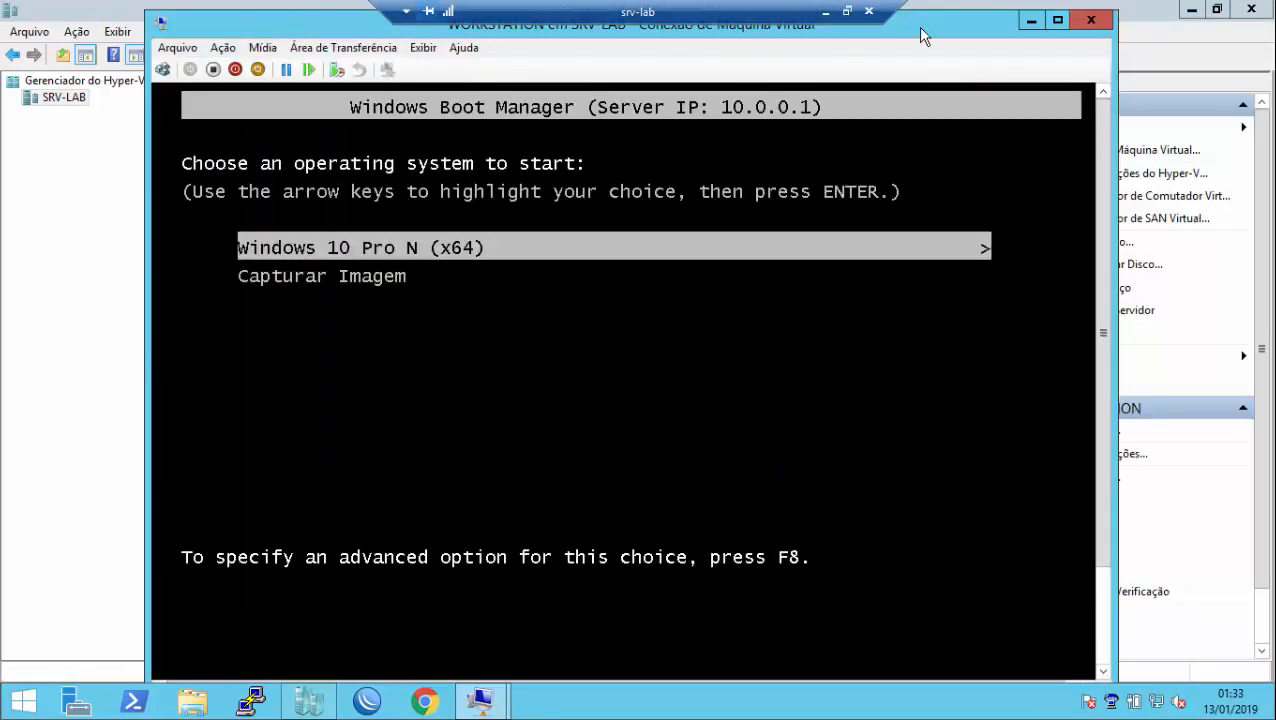
Step: Boot Windows 10 Pro N (x64) from the network and set region and keyboard to Português (Brasil)
{"action": "key", "text": "Return"}
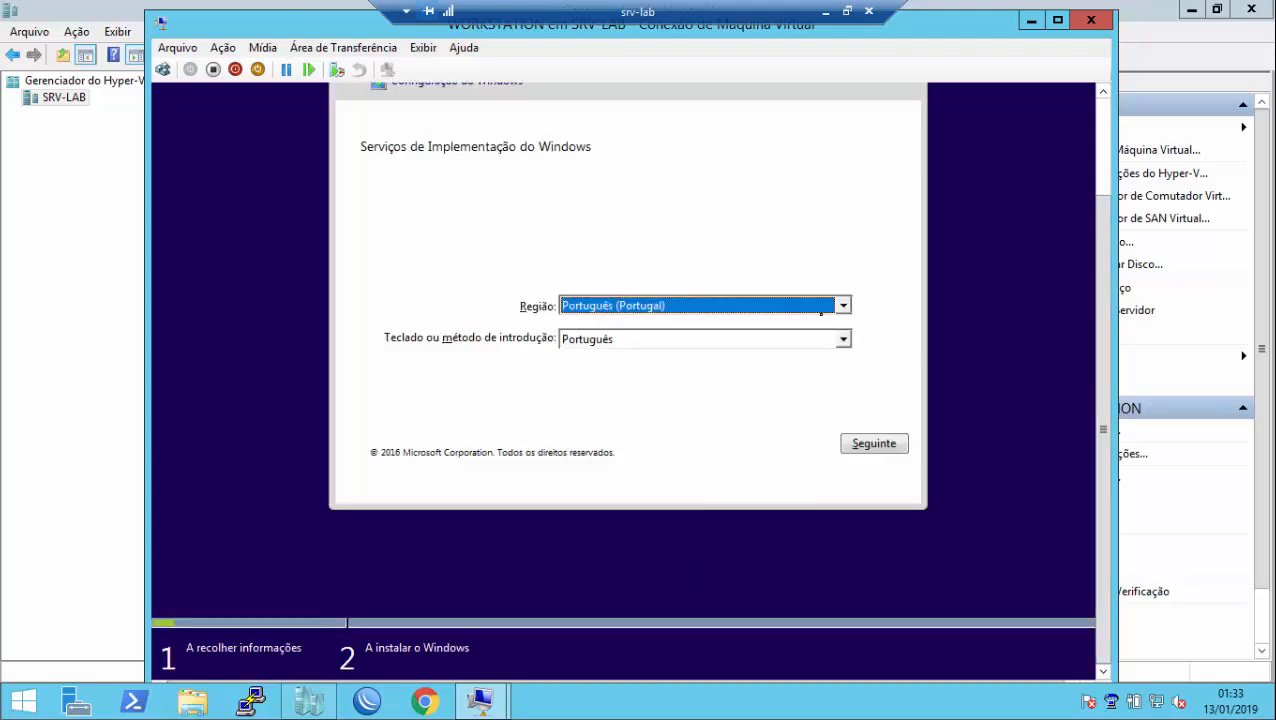
{"action": "left_click", "coordinate": [844, 306]}
{"action": "left_click", "coordinate": [845, 327]}
{"action": "left_click", "coordinate": [752, 336]}
{"action": "left_click", "coordinate": [746, 339]}
{"action": "left_click", "coordinate": [780, 371]}
{"action": "left_click", "coordinate": [843, 340]}
{"action": "left_click", "coordinate": [844, 357]}
{"action": "left_click", "coordinate": [819, 358]}
Step: Sign in to WDS-01 with the administrator account and password
{"action": "left_click", "coordinate": [874, 443]}
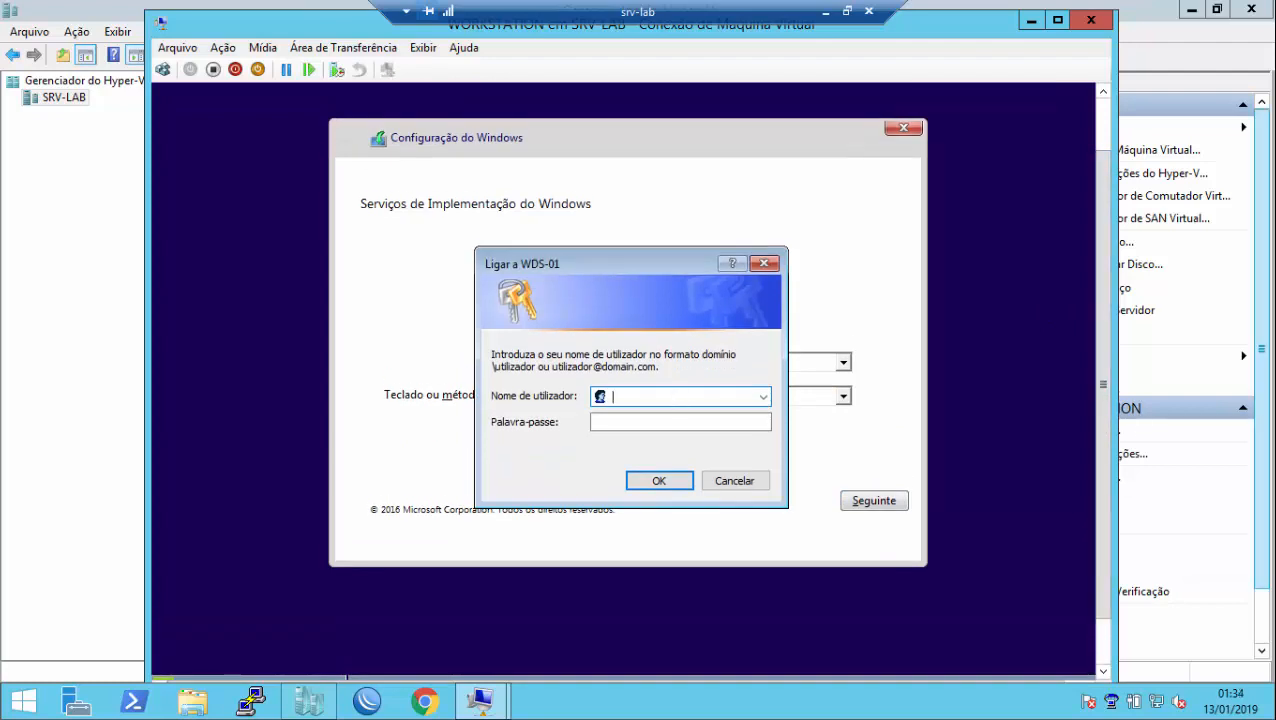
{"action": "type", "text": "wds-01\\Administrator"}
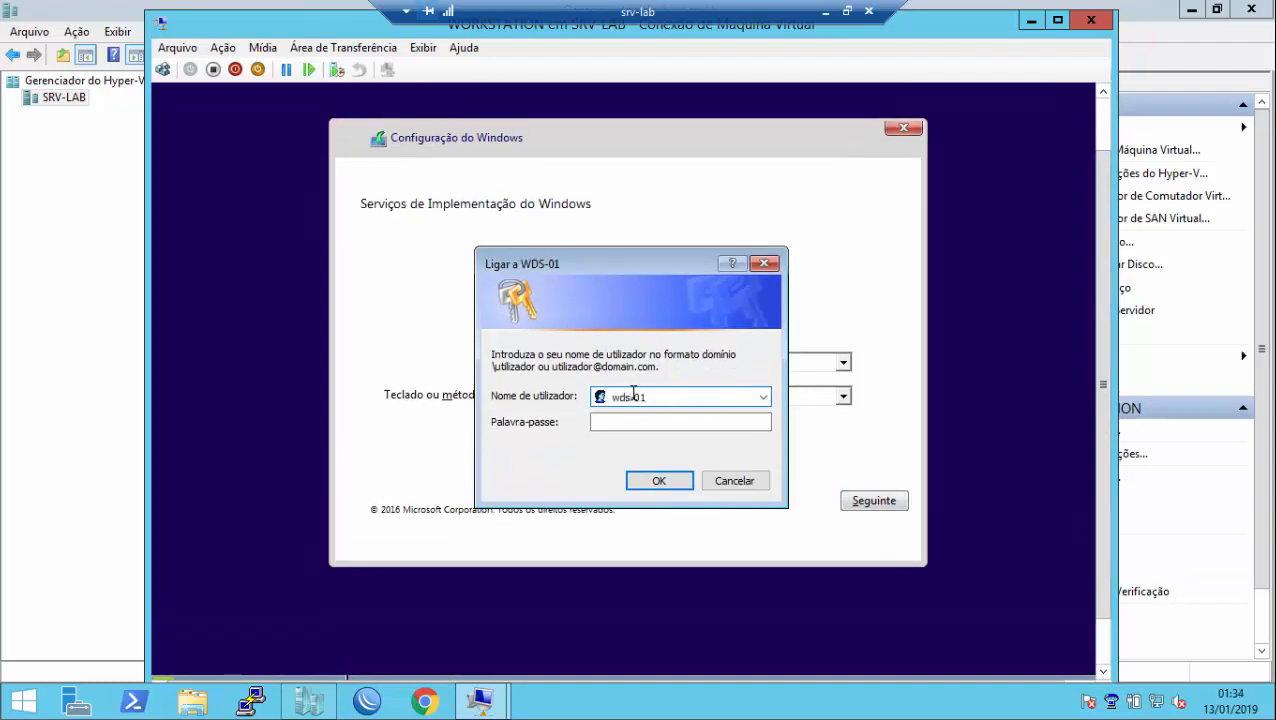
{"action": "key", "text": "Tab"}
{"action": "type", "text": "Pa$$w0rd12"}
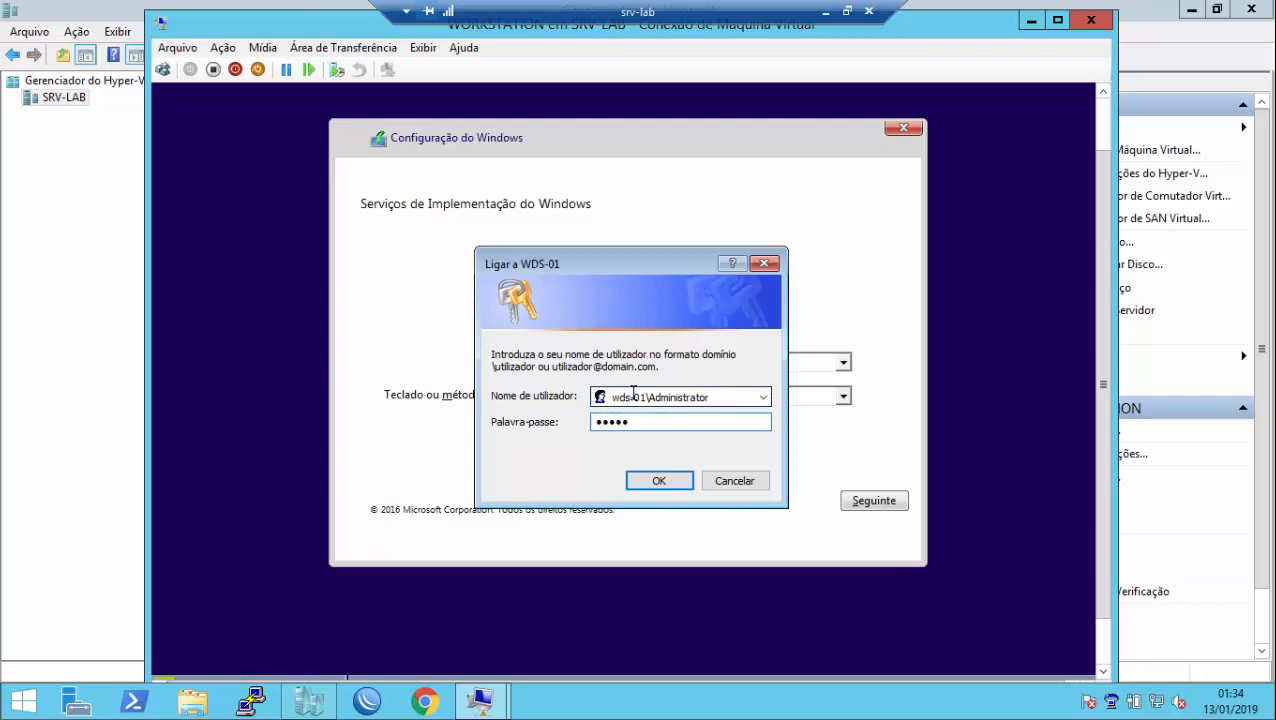
{"action": "left_click", "coordinate": [655, 482]}
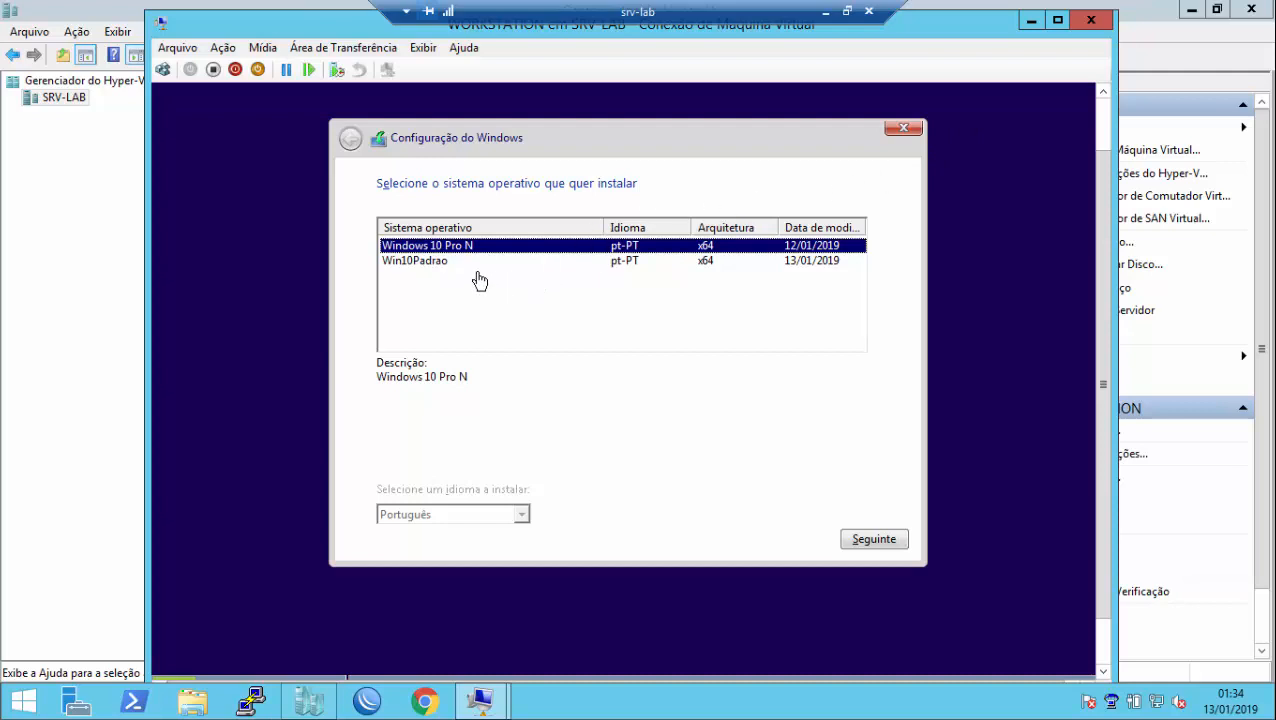
Step: Select Win10Padrao and create a new partition on the 127 GB unallocated disk
{"action": "left_click", "coordinate": [443, 263]}
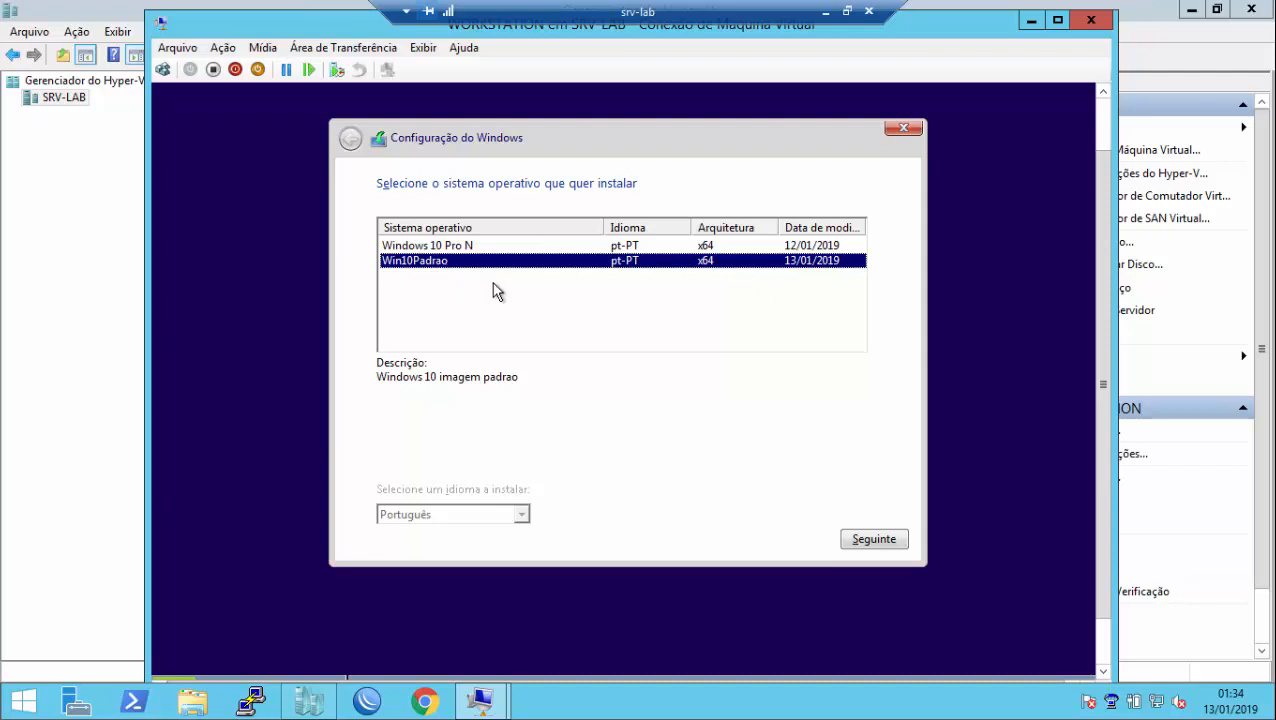
{"action": "left_click", "coordinate": [862, 540]}
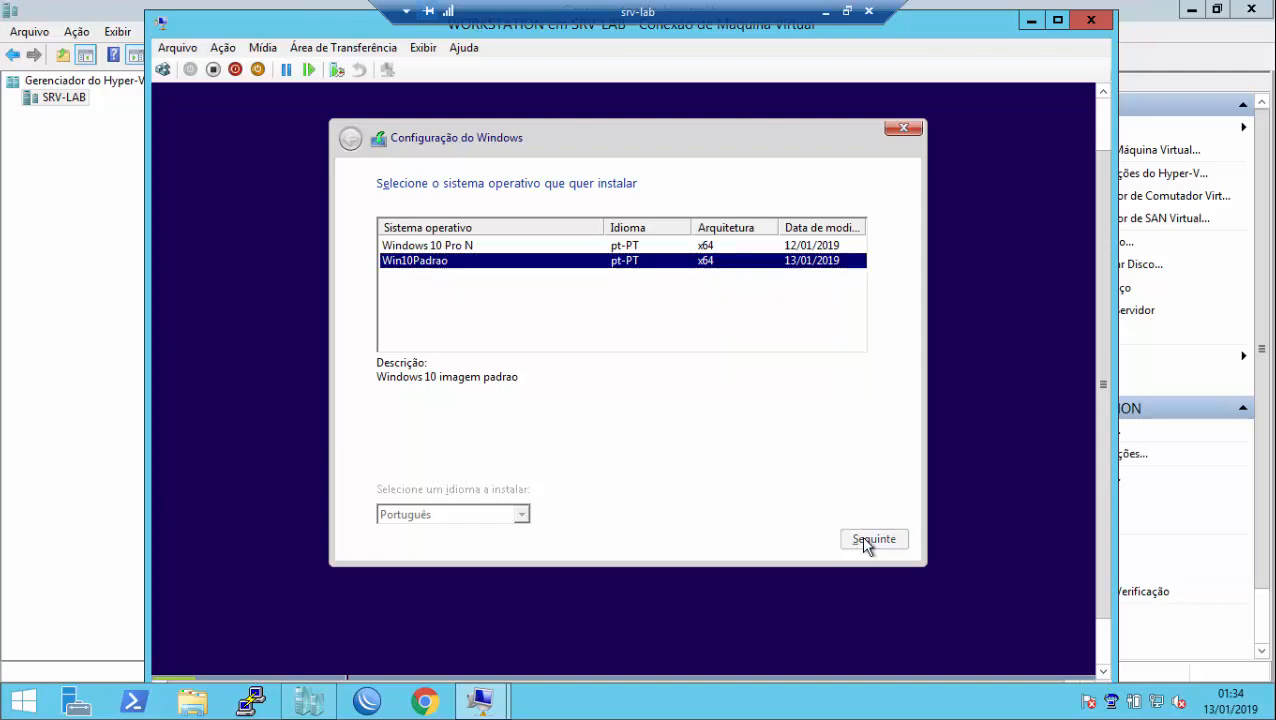
{"action": "left_click", "coordinate": [780, 425]}
{"action": "left_click", "coordinate": [772, 427]}
{"action": "left_click", "coordinate": [785, 455]}
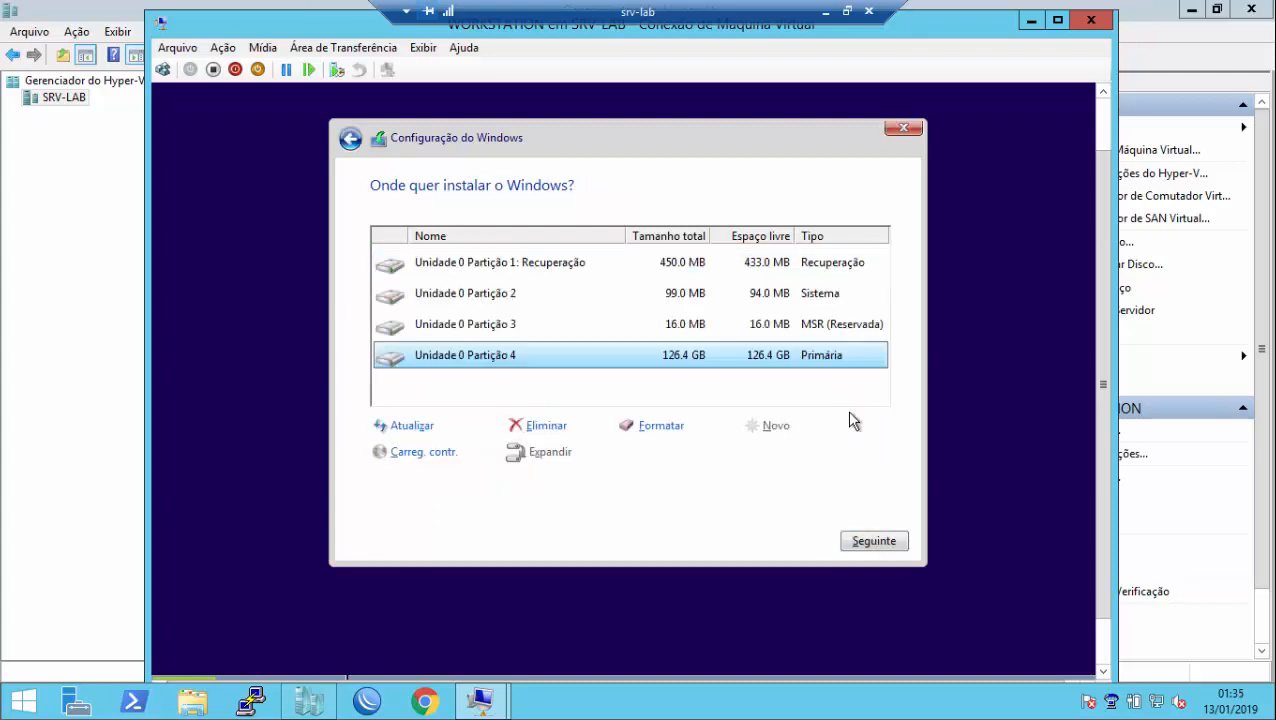
Step: Install Win10Padrao onto the new partition and wait for WORKSTATION to restart
{"action": "left_click", "coordinate": [872, 541]}
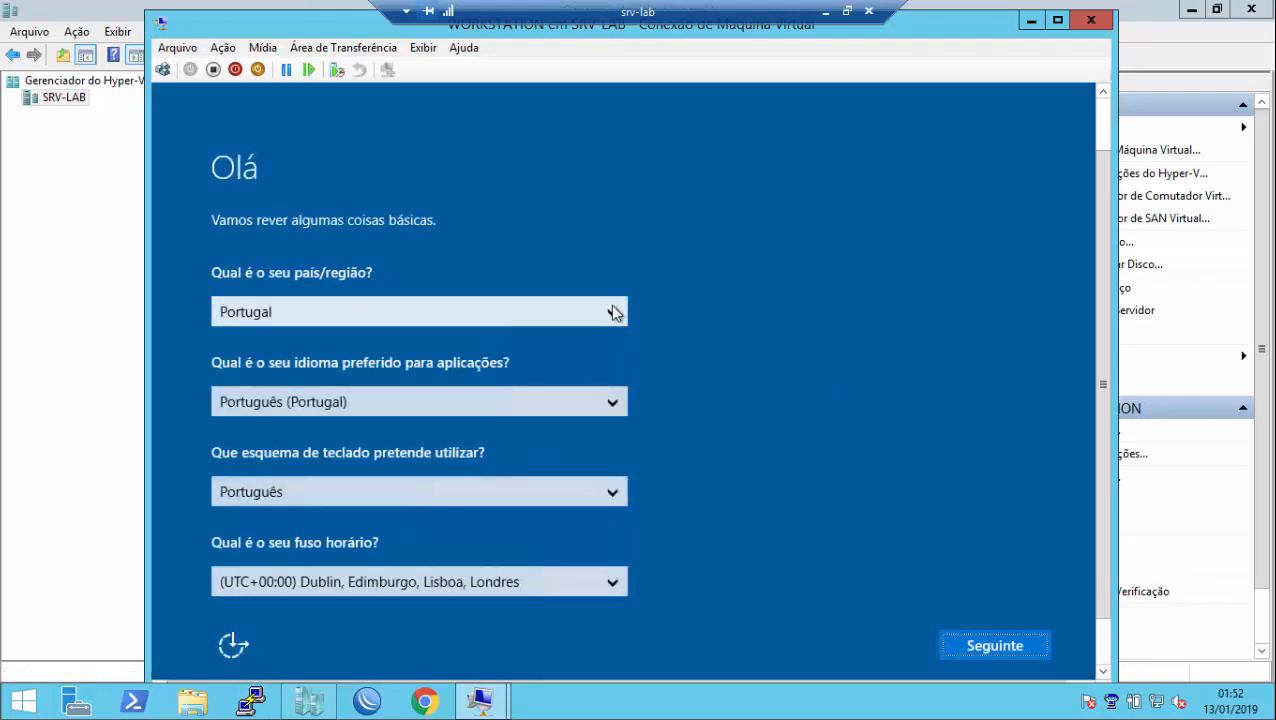
Step: Set country to Brasil, keep the Brazilian keyboard, and choose the (UTC-03:00) Brasília time zone
{"action": "left_click", "coordinate": [614, 313]}
{"action": "key", "text": "b"}
{"action": "scroll", "coordinate": [555, 285], "scroll_direction": "down", "scroll_amount": 2}
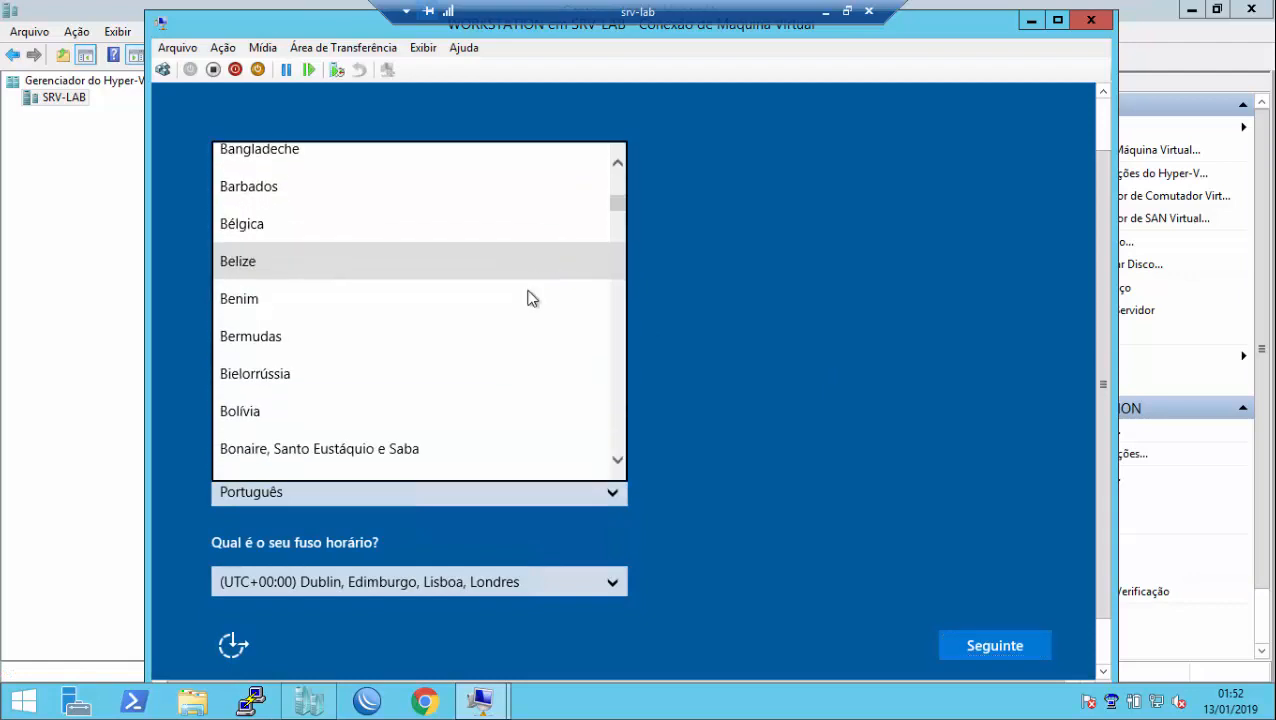
{"action": "left_click", "coordinate": [439, 456]}
{"action": "left_click", "coordinate": [528, 488]}
{"action": "left_click", "coordinate": [528, 489]}
{"action": "left_click", "coordinate": [530, 578]}
{"action": "scroll", "coordinate": [527, 502], "scroll_direction": "up", "scroll_amount": 2}
{"action": "scroll", "coordinate": [527, 509], "scroll_direction": "up", "scroll_amount": 1}
{"action": "left_click", "coordinate": [510, 398]}
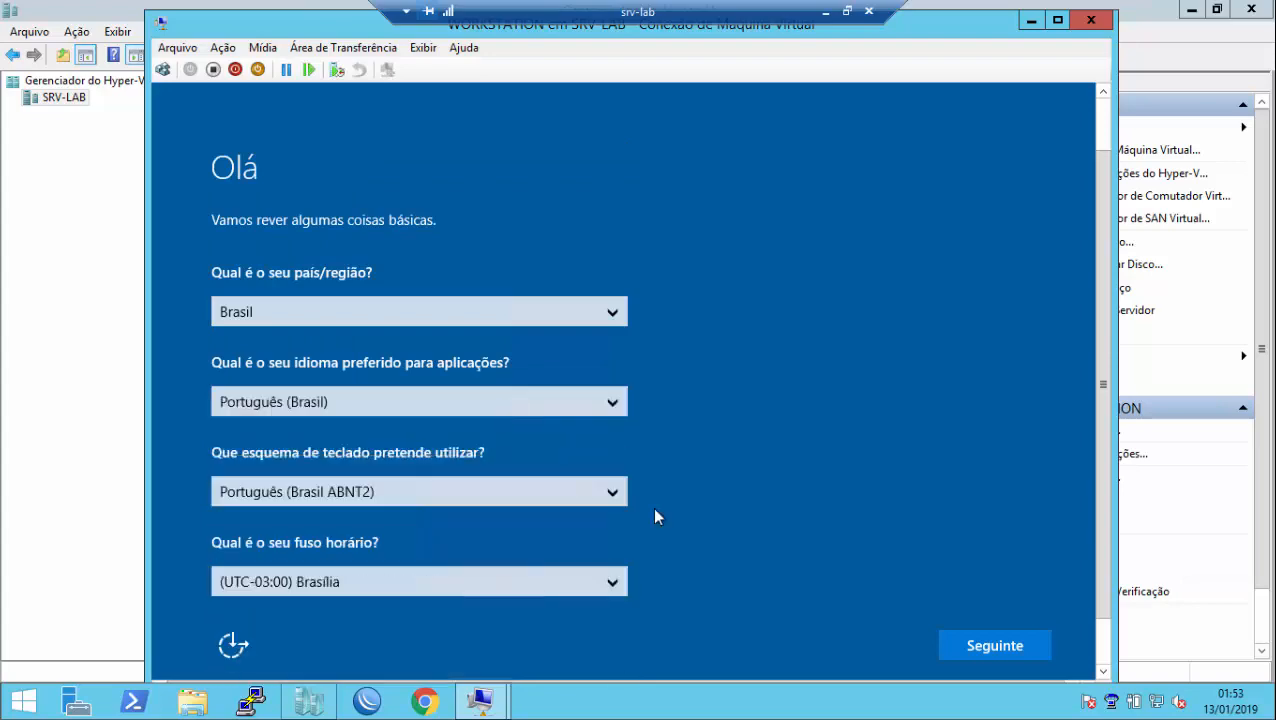
Step: Accept the license terms and apply the express settings
{"action": "left_click", "coordinate": [950, 646]}
{"action": "left_click", "coordinate": [960, 645]}
{"action": "left_click", "coordinate": [955, 646]}
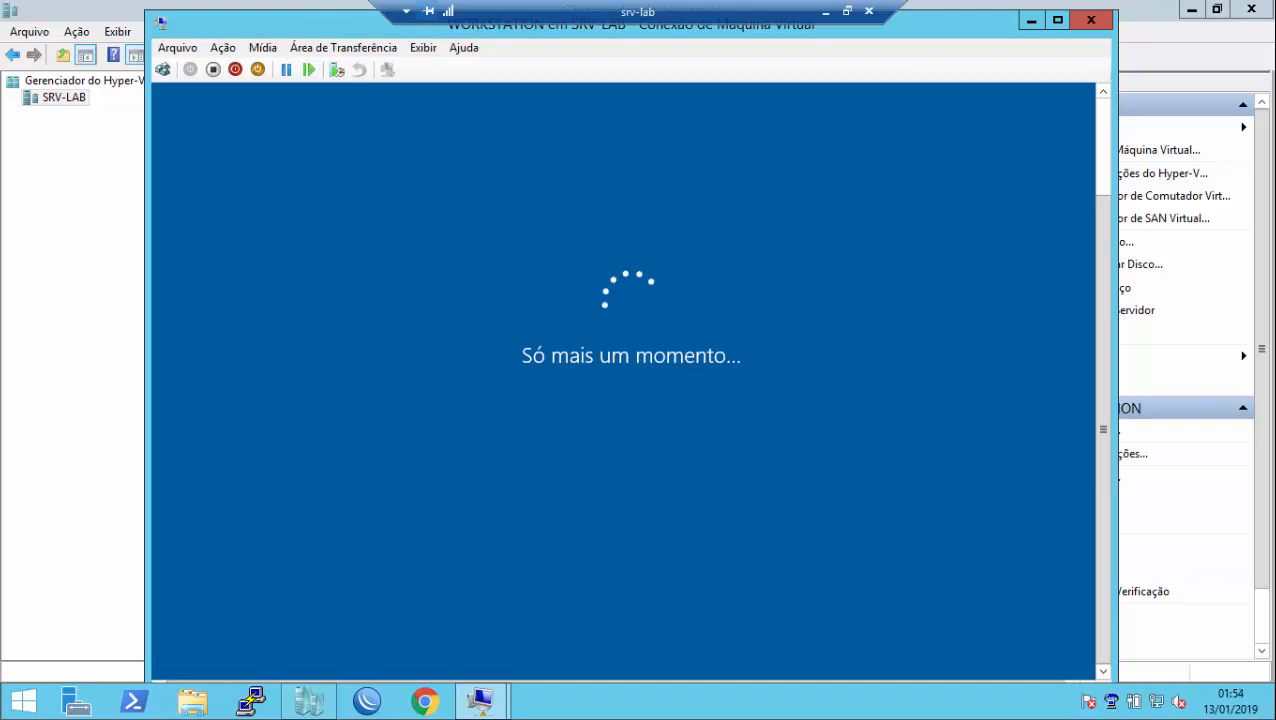
Step: Enter a local user name and continue to the Windows 10 desktop
{"action": "type", "text": "ipalma"}
{"action": "left_click", "coordinate": [1019, 591]}
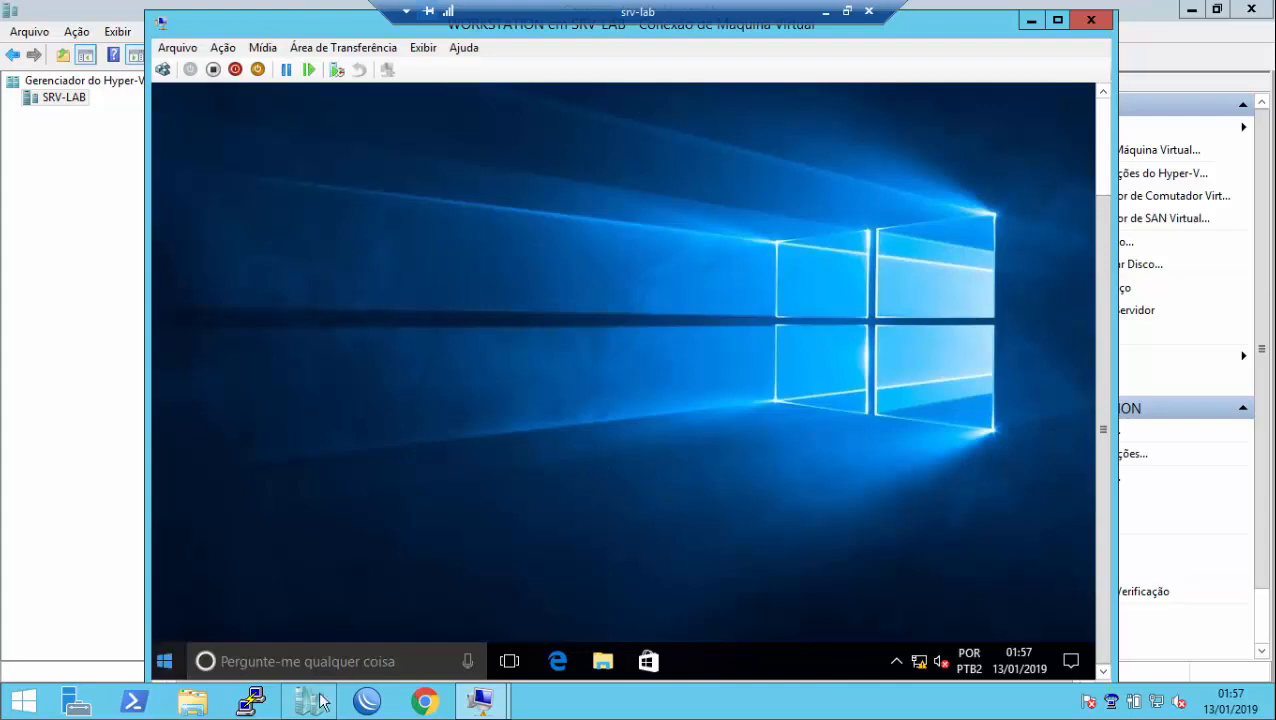
Step: Open WORKSTATION's Control Panel by running 'control panel' from the Run prompt
{"action": "left_click", "coordinate": [165, 661]}
{"action": "type", "text": "control panel"}
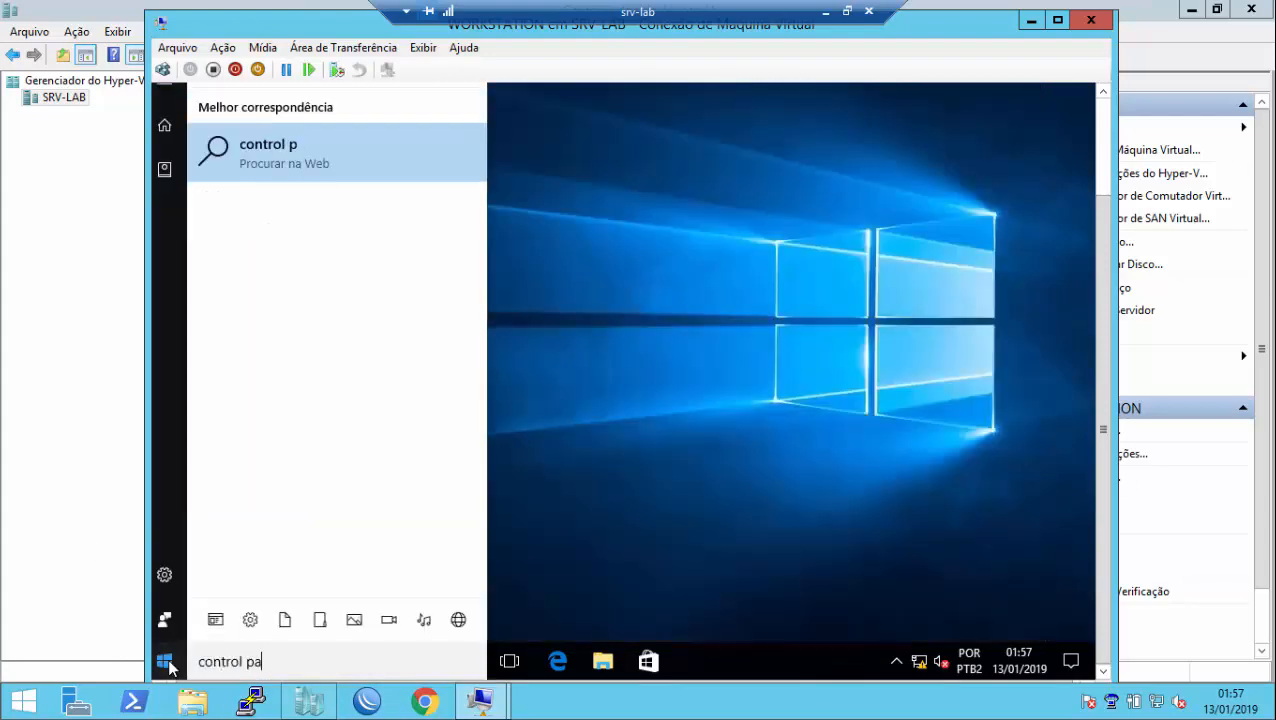
{"action": "key", "text": "BackSpace"}
{"action": "key", "text": "BackSpace"}
{"action": "key", "text": "BackSpace"}
{"action": "key", "text": "BackSpace"}
{"action": "key", "text": "BackSpace"}
{"action": "key", "text": "BackSpace"}
{"action": "key", "text": "BackSpace"}
{"action": "key", "text": "BackSpace"}
{"action": "key", "text": "BackSpace"}
{"action": "key", "text": "BackSpace"}
{"action": "key", "text": "BackSpace"}
{"action": "key", "text": "BackSpace"}
{"action": "key", "text": "BackSpace"}
{"action": "key", "text": "super+r"}
{"action": "type", "text": "control panel"}
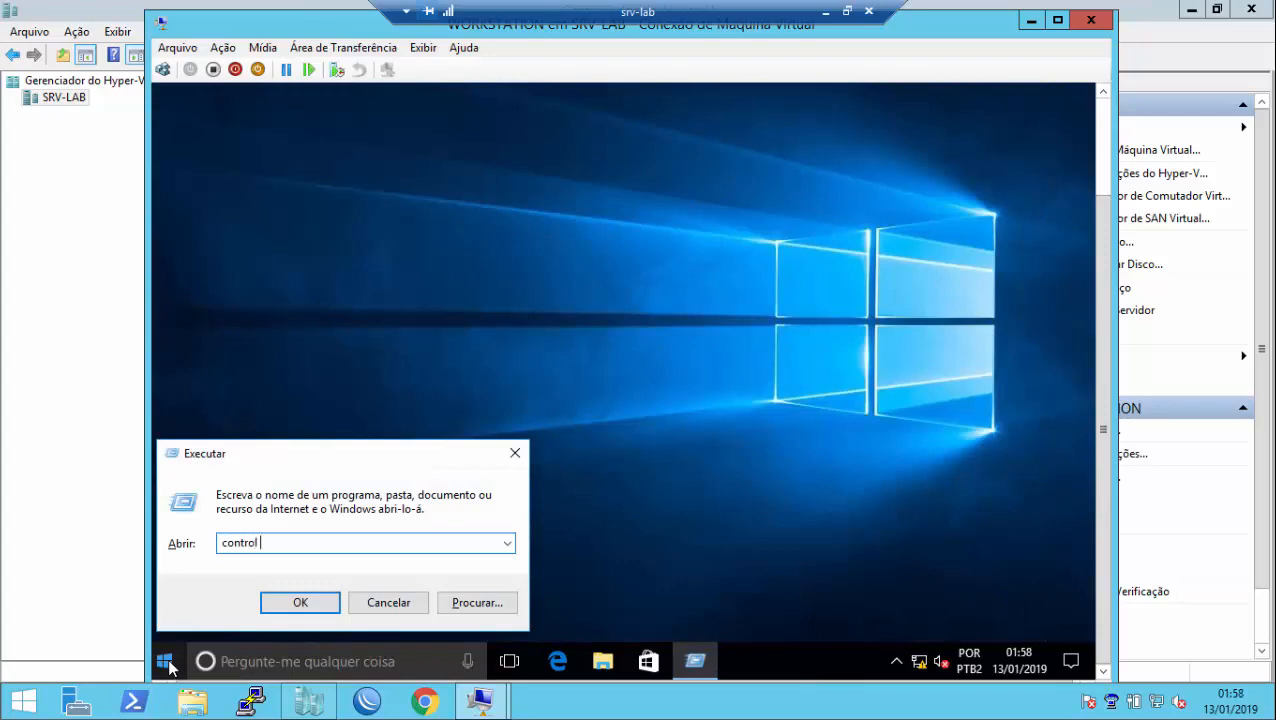
{"action": "key", "text": "Return"}
Step: Switch Ver por to Ícones grandes and open Programas e Funcionalidades
{"action": "left_click_drag", "start_coordinate": [1101, 318], "coordinate": [1101, 281]}
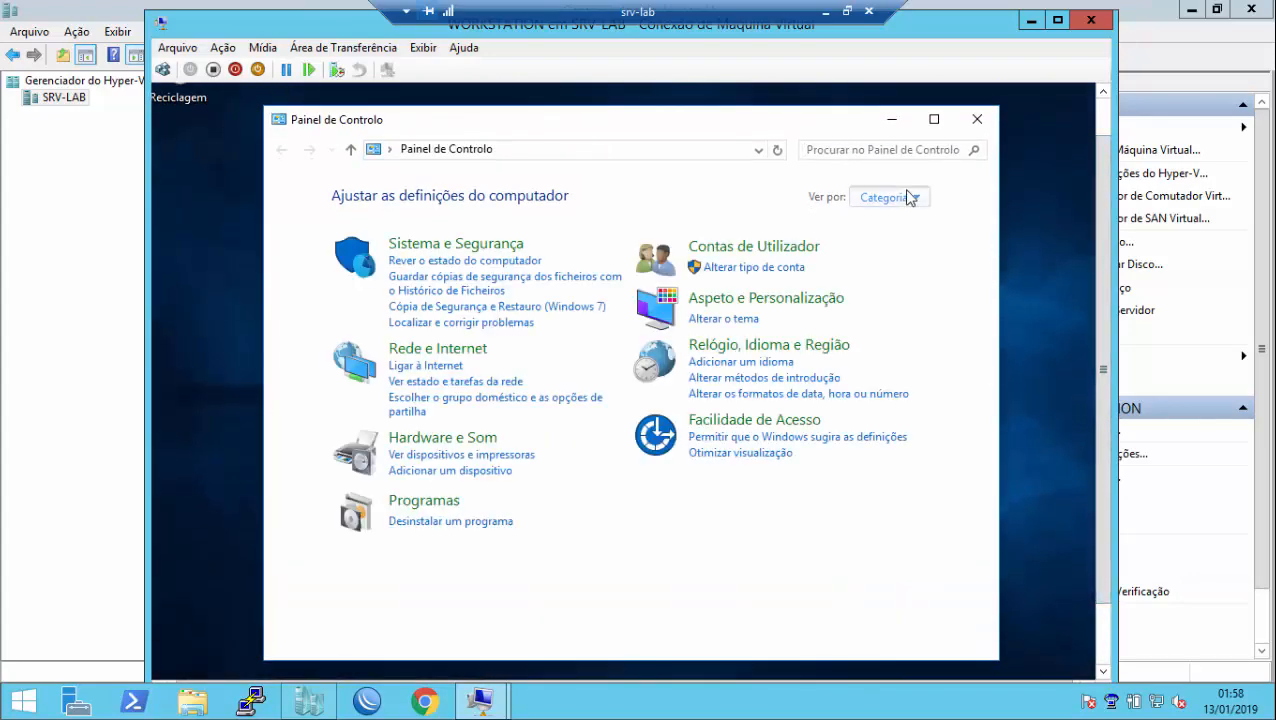
{"action": "left_click", "coordinate": [909, 196]}
{"action": "left_click", "coordinate": [914, 248]}
{"action": "left_click_drag", "start_coordinate": [987, 322], "coordinate": [1015, 445]}
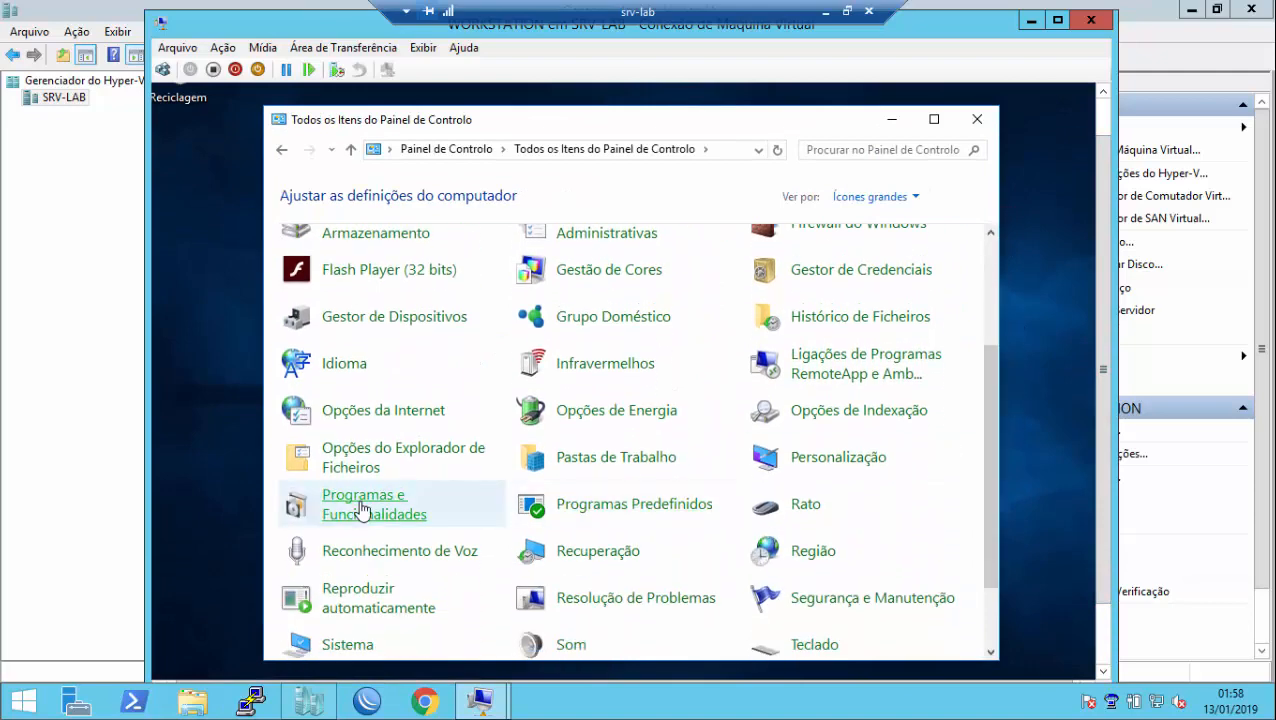
{"action": "left_click", "coordinate": [366, 508]}
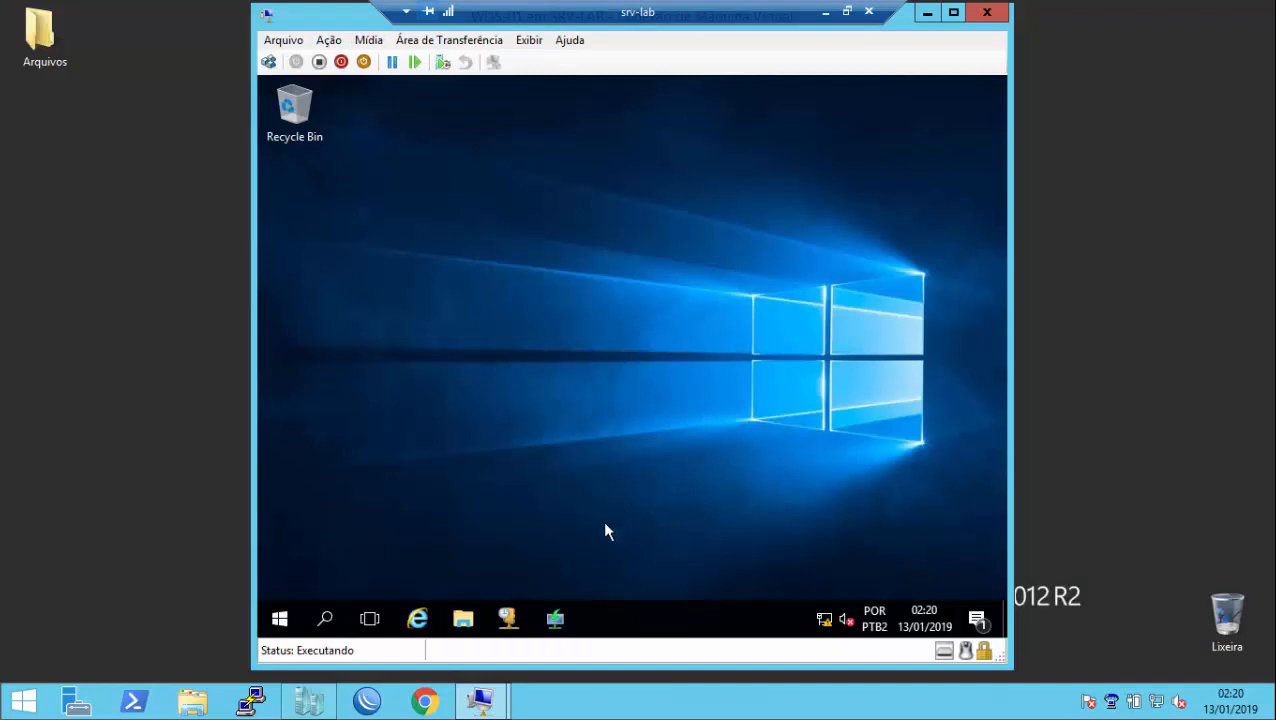
Step: In the WDS console, expand Servers > WDS-01 > Install Images > Win10x64 and select the Win10Padrao image
{"action": "left_click", "coordinate": [555, 619]}
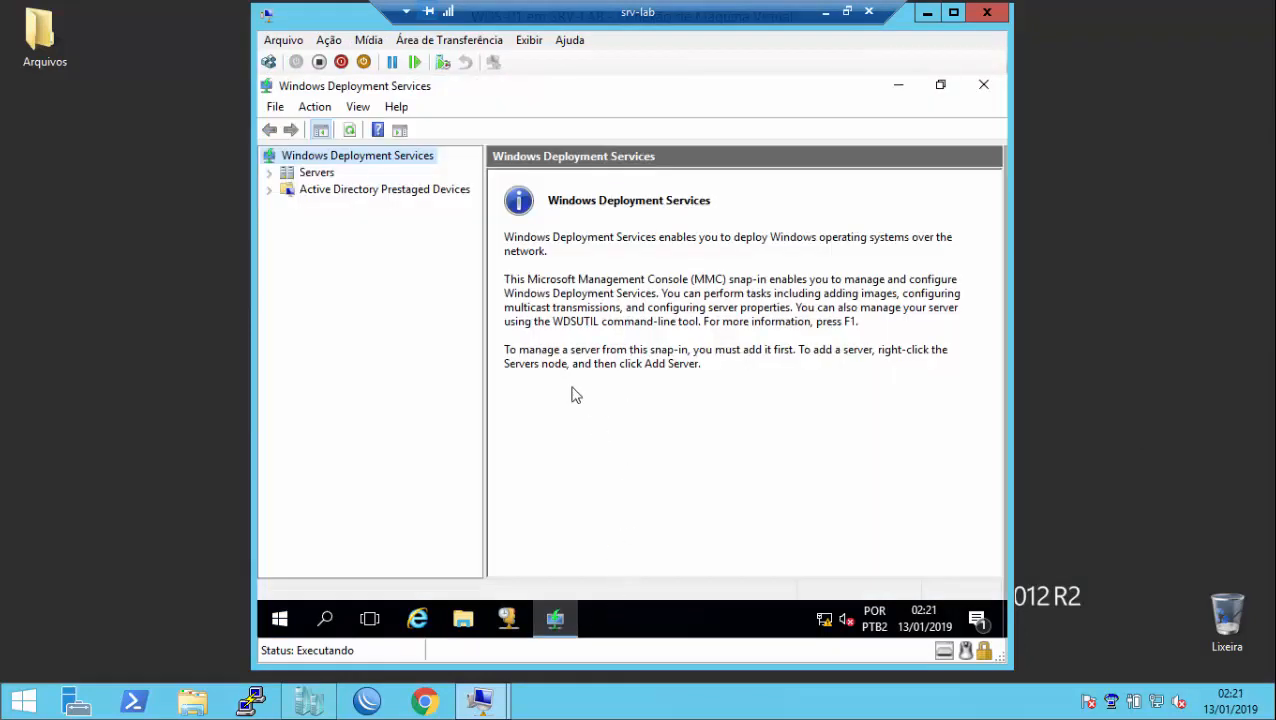
{"action": "left_click", "coordinate": [268, 173]}
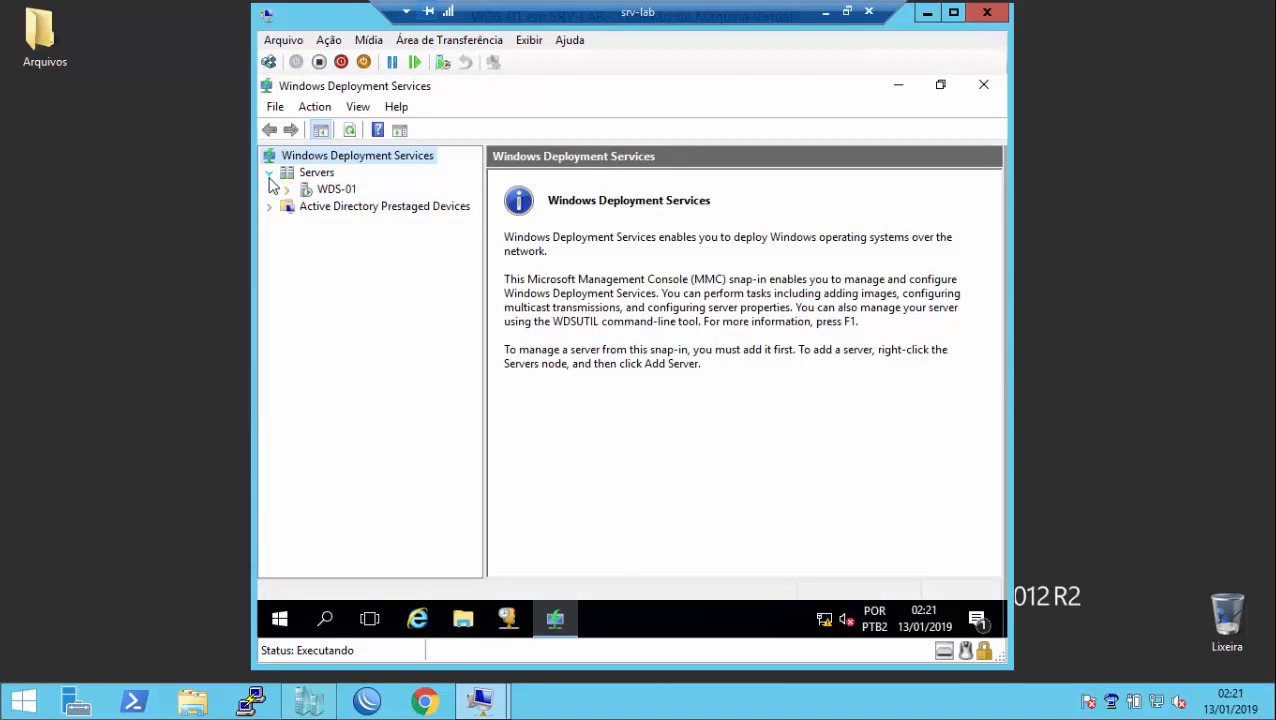
{"action": "left_click", "coordinate": [286, 189]}
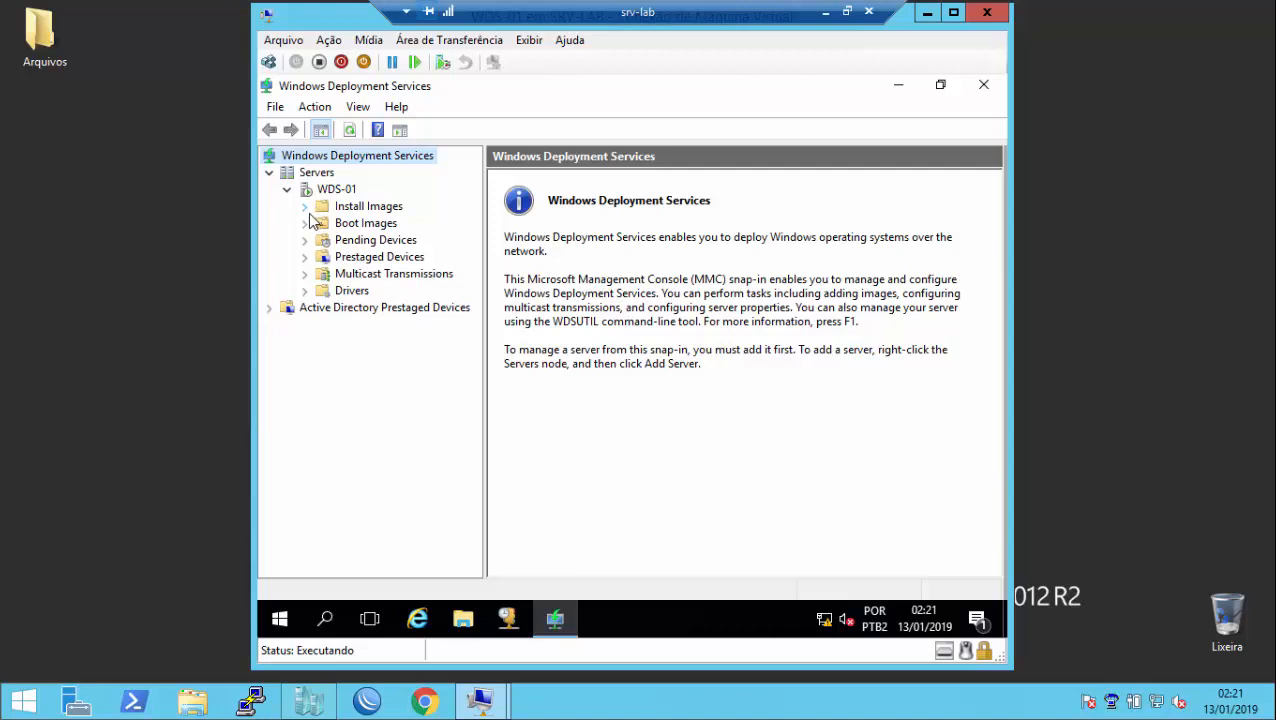
{"action": "left_click", "coordinate": [304, 206]}
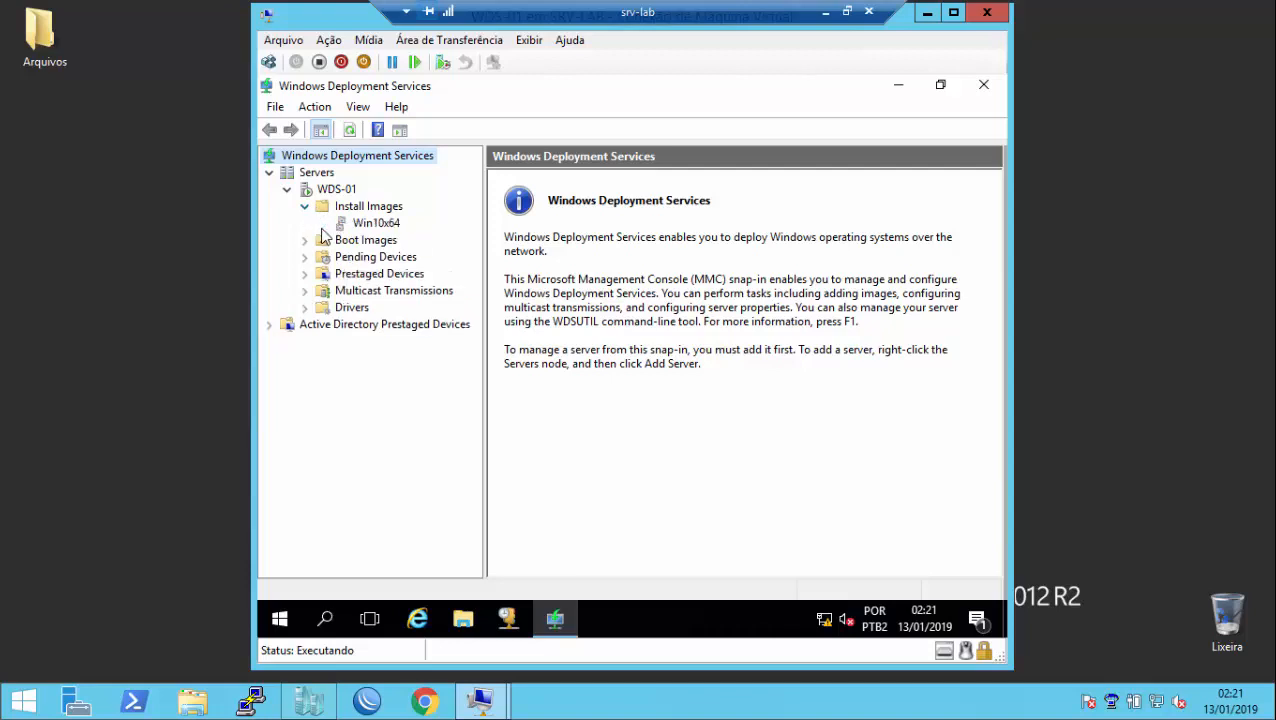
{"action": "left_click", "coordinate": [379, 224]}
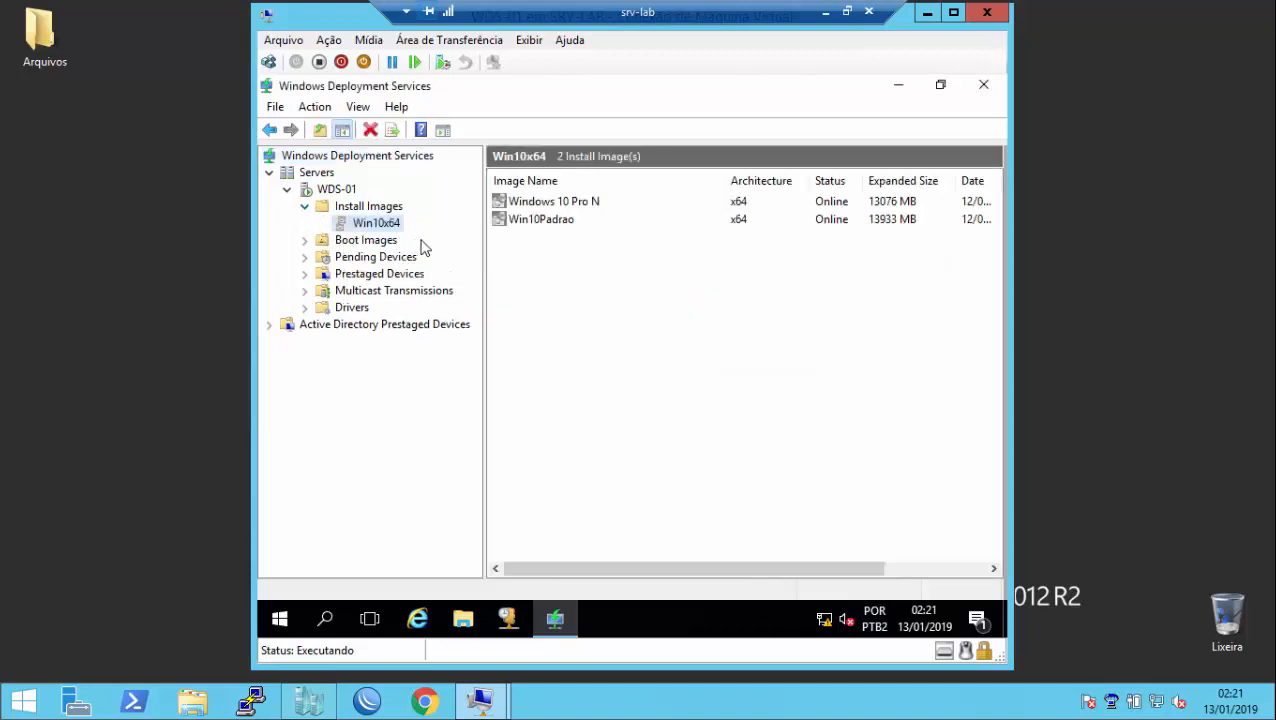
{"action": "left_click", "coordinate": [548, 203]}
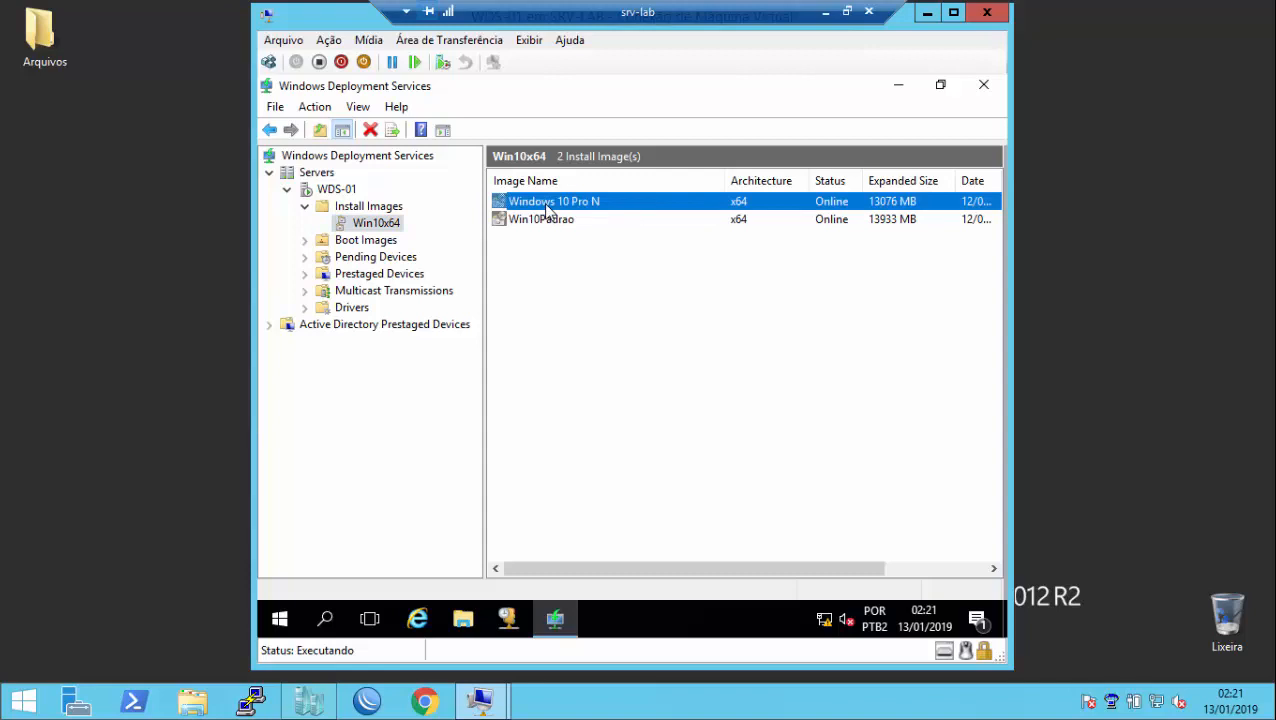
{"action": "left_click", "coordinate": [550, 228]}
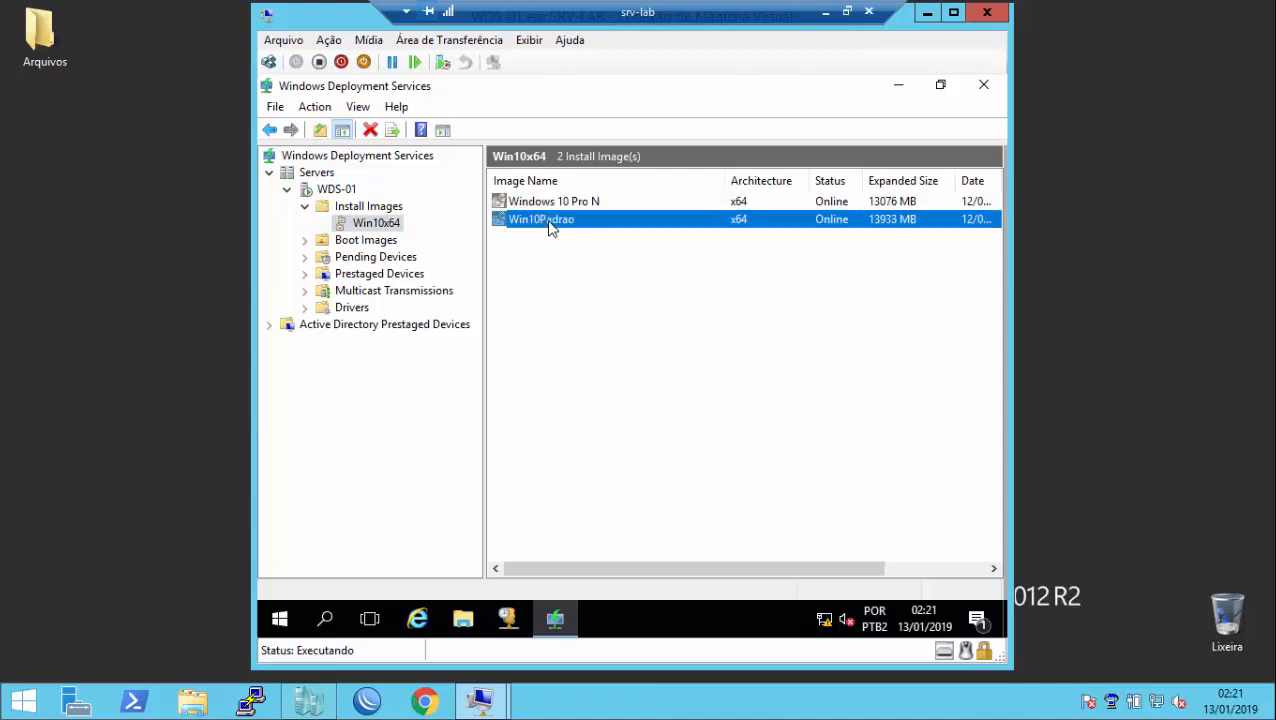